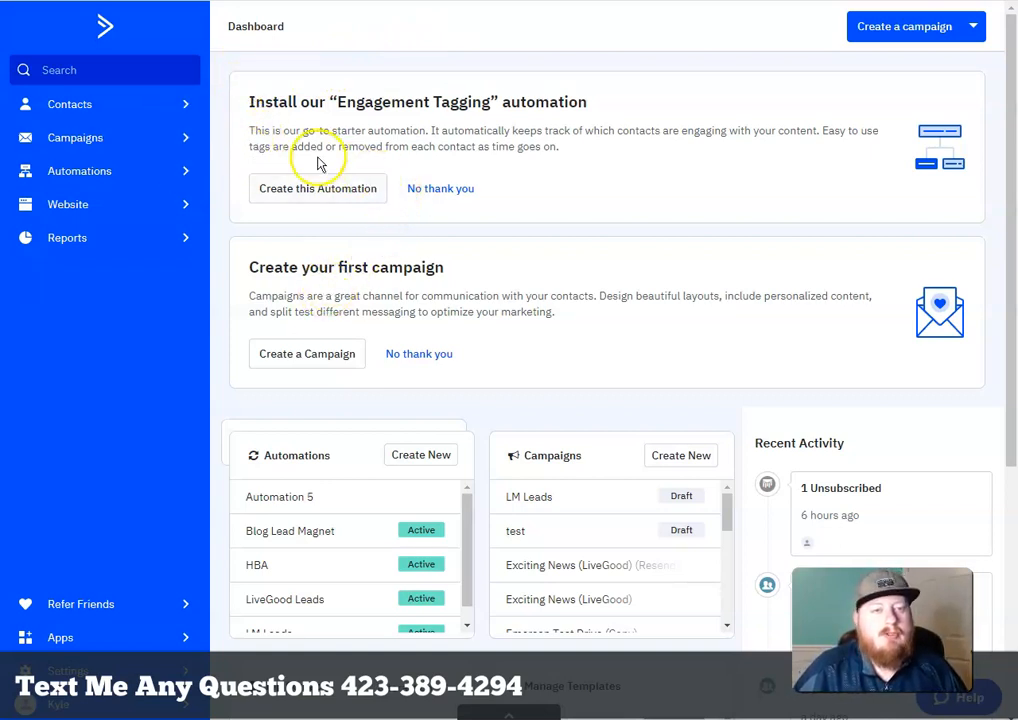
From the Contacts Lists page showing the eight lists, start adding a new list
click(77, 105)
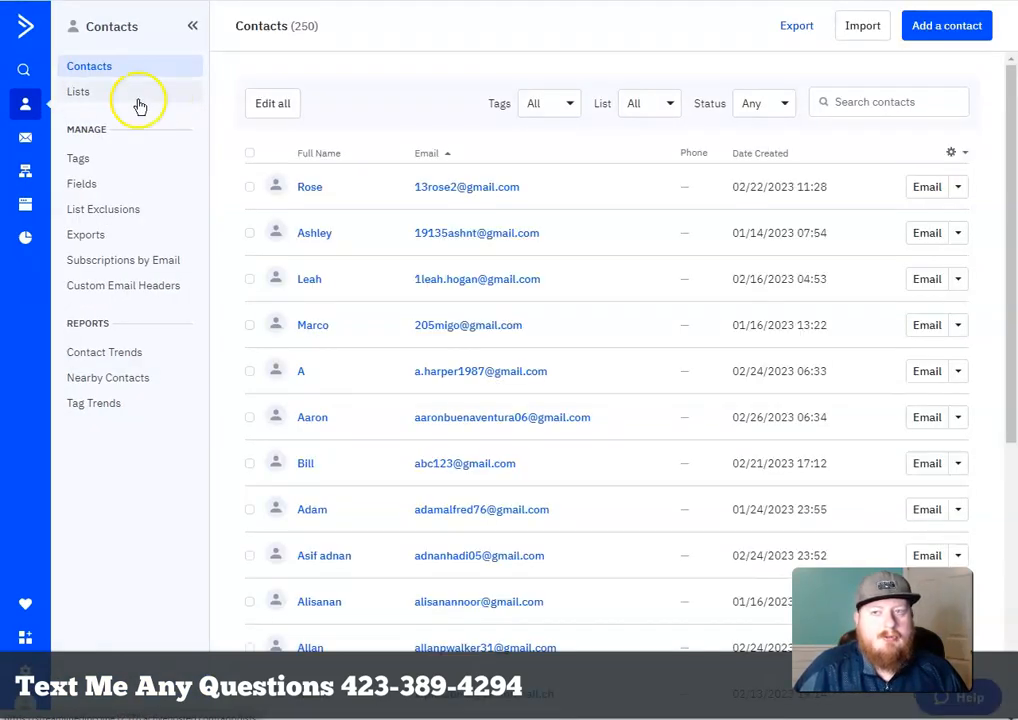
click(100, 94)
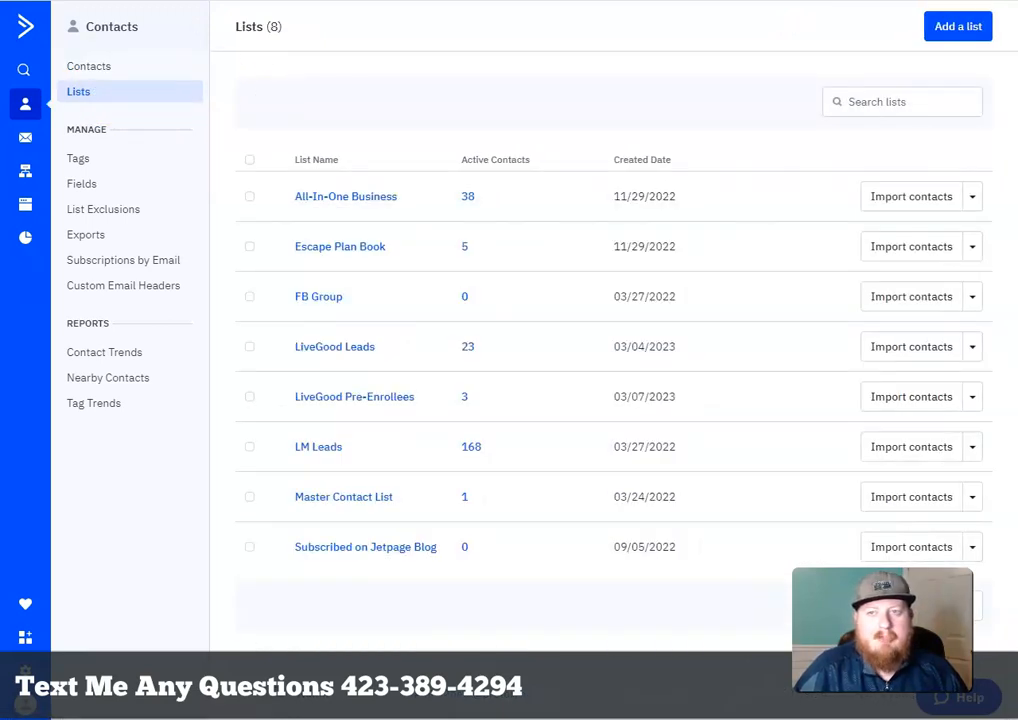
click(960, 30)
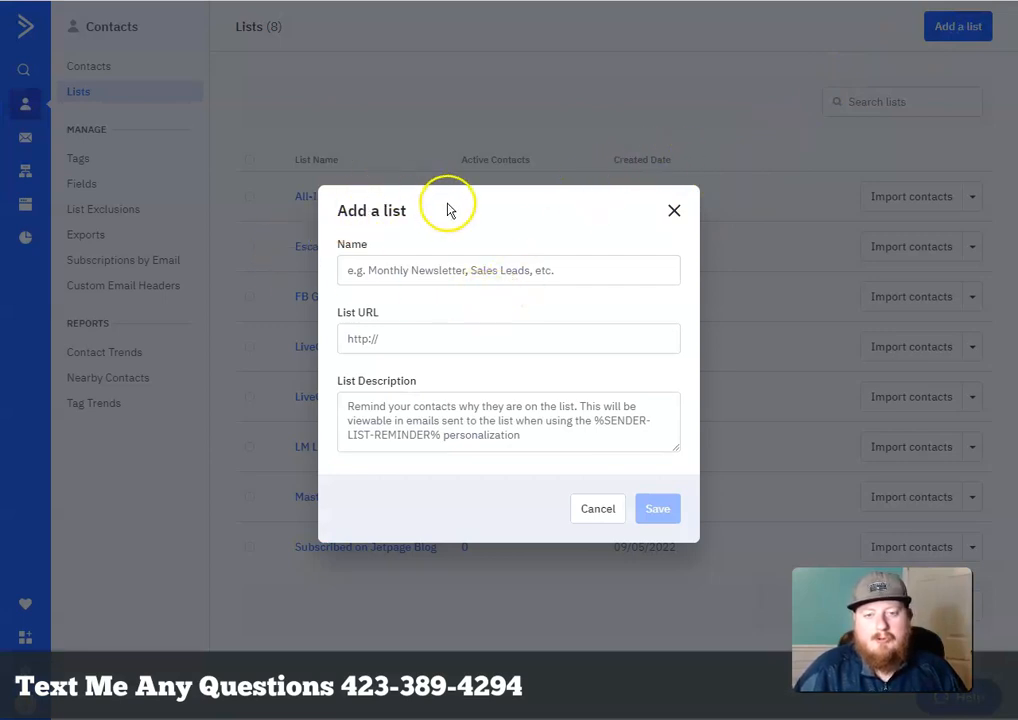
Try a list name in the Add a list form, erase it, and cancel without creating it
click(549, 270)
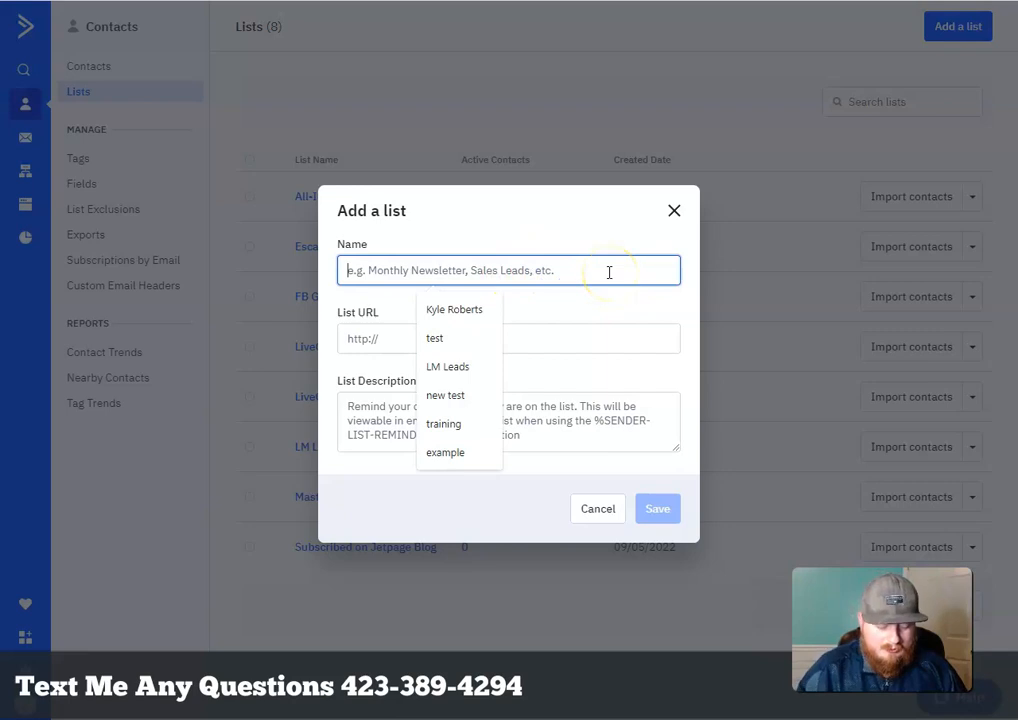
text(HB)
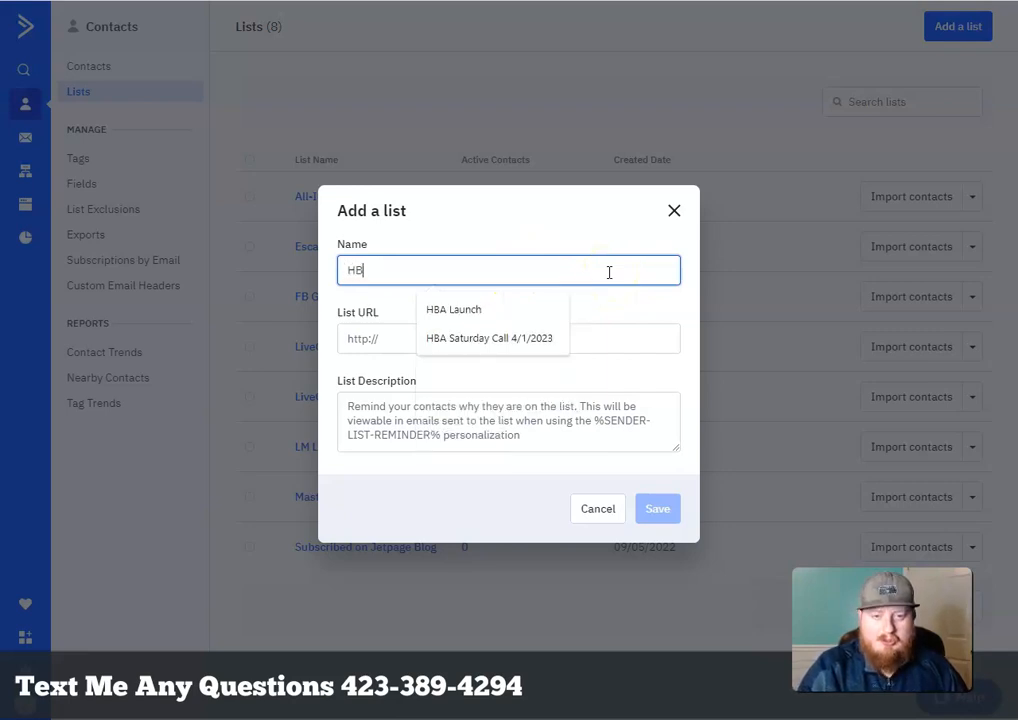
text(A)
key(BackSpace)
key(BackSpace)
key(BackSpace)
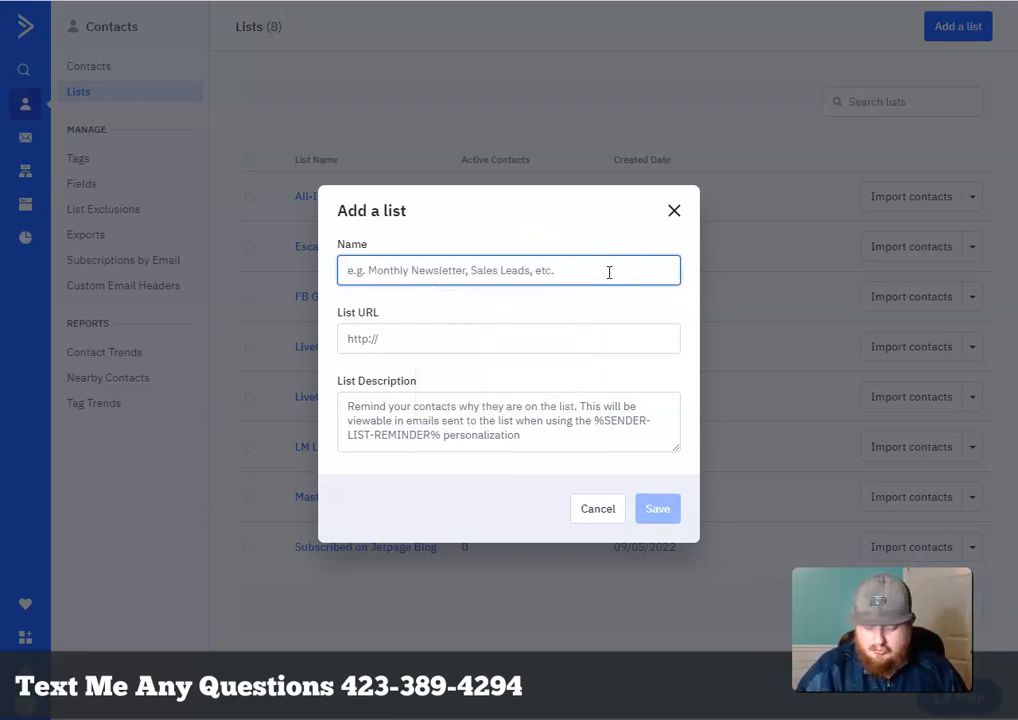
text(25)
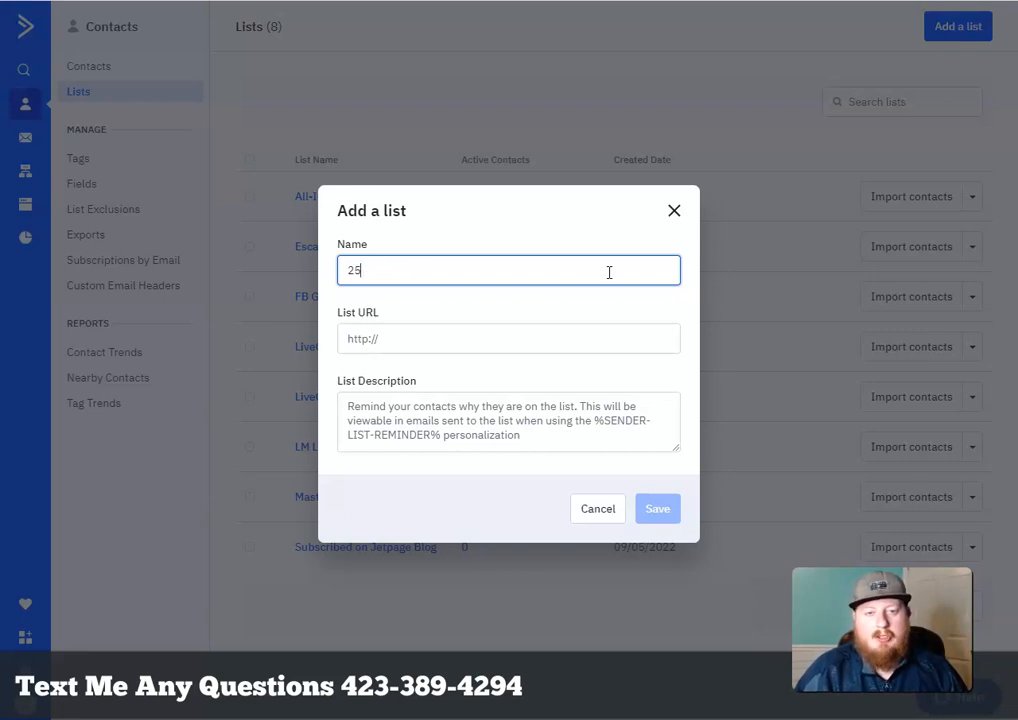
key(BackSpace)
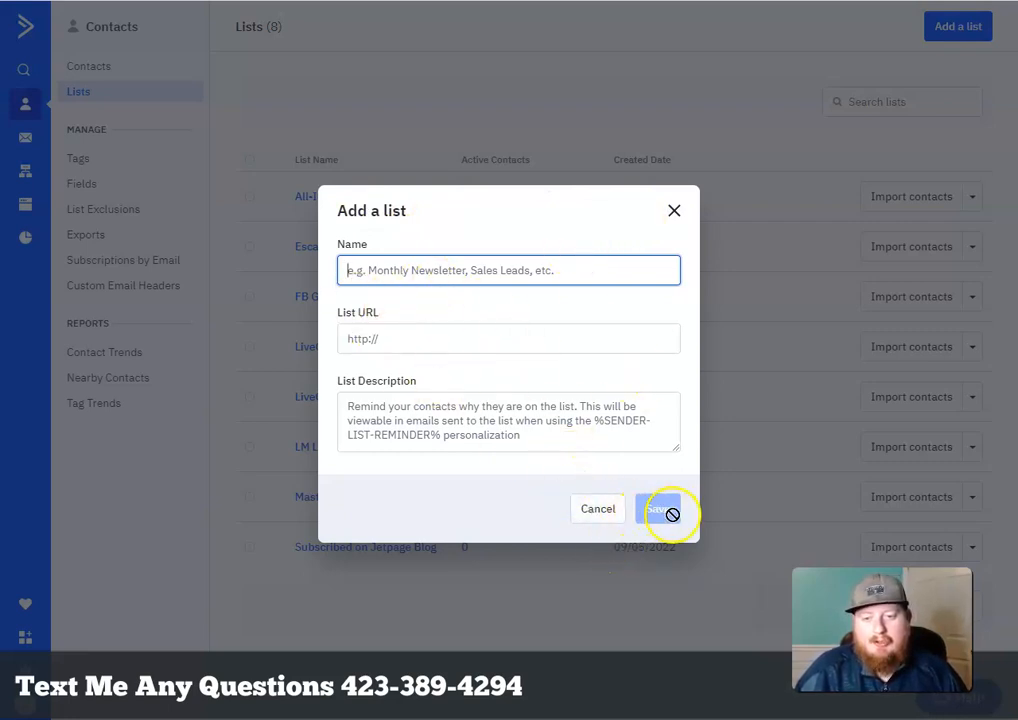
click(597, 510)
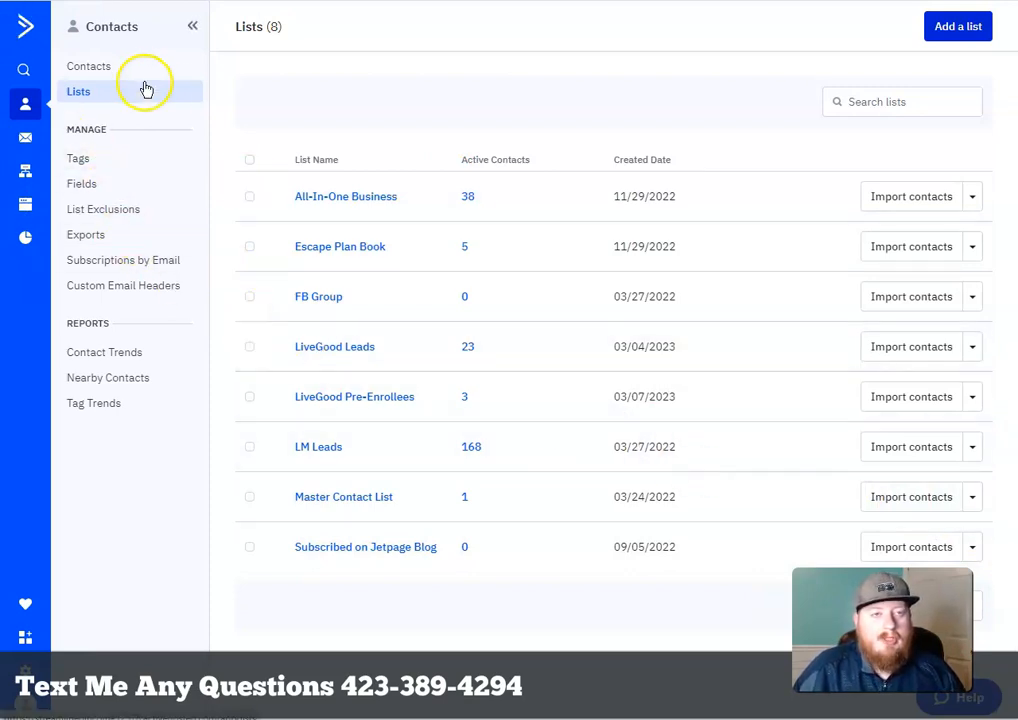
Switch from the contact lists to the Automations page
click(26, 175)
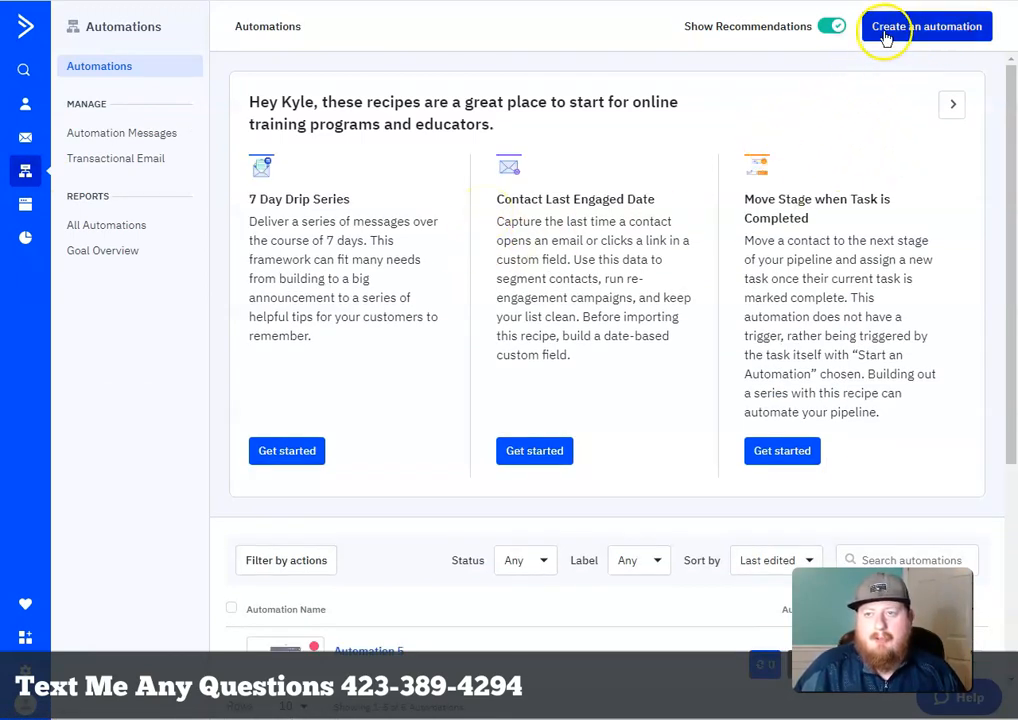
Begin a new automation, browse the recipe list, and pick the Start from Scratch recipe
click(940, 37)
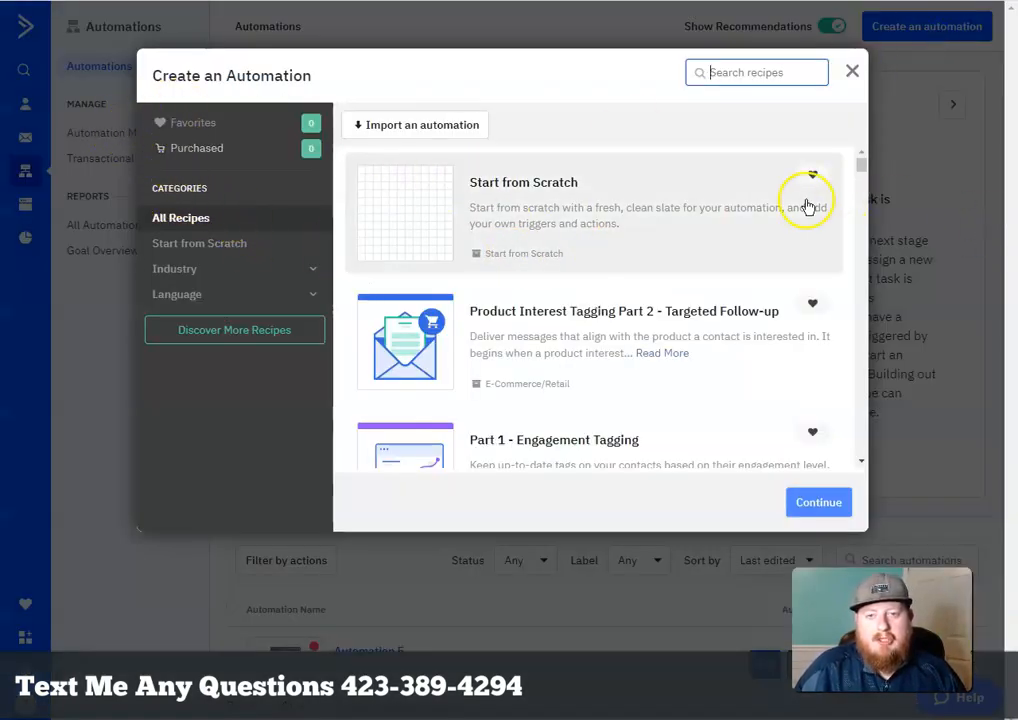
scroll(785, 205, down, 3)
scroll(798, 217, down, 10)
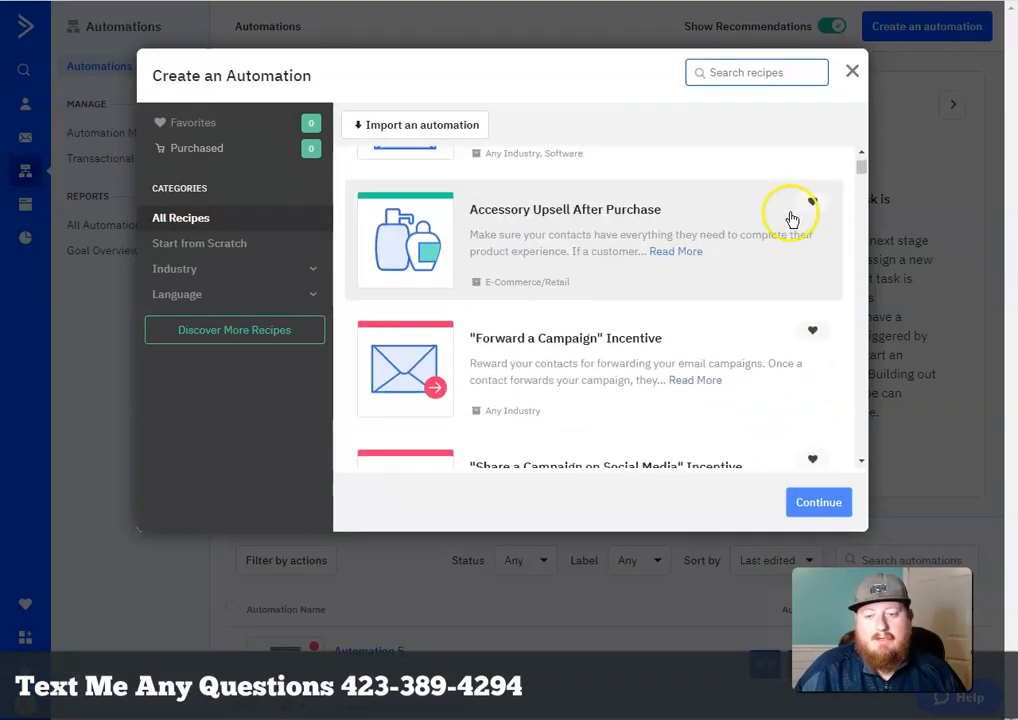
scroll(788, 234, down, 5)
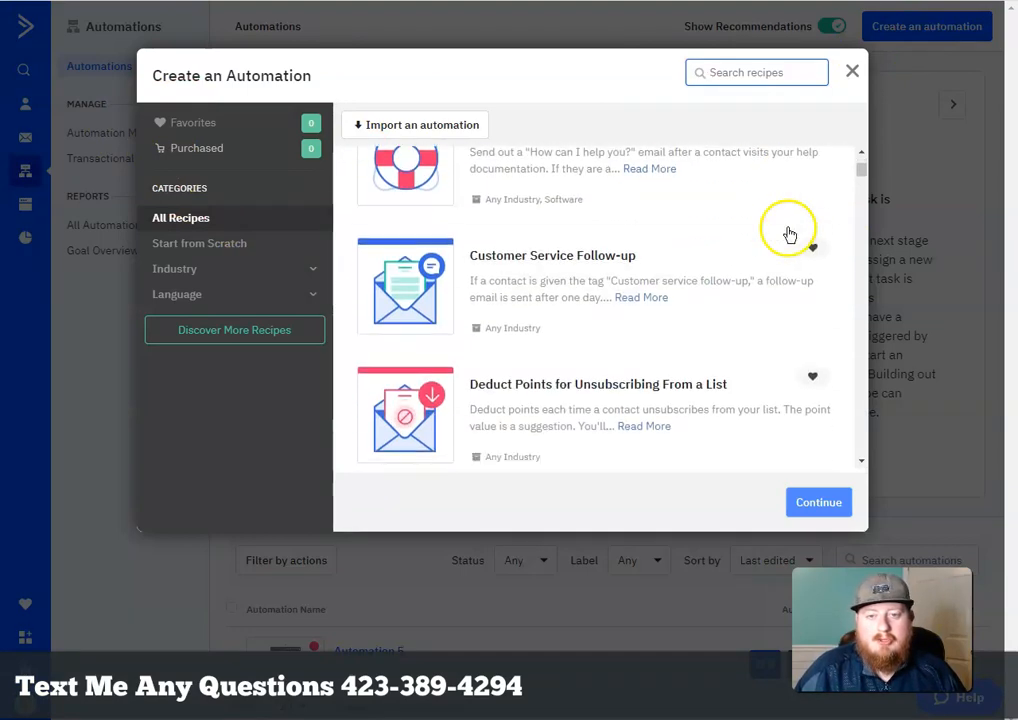
scroll(765, 236, down, 10)
scroll(768, 175, down, 8)
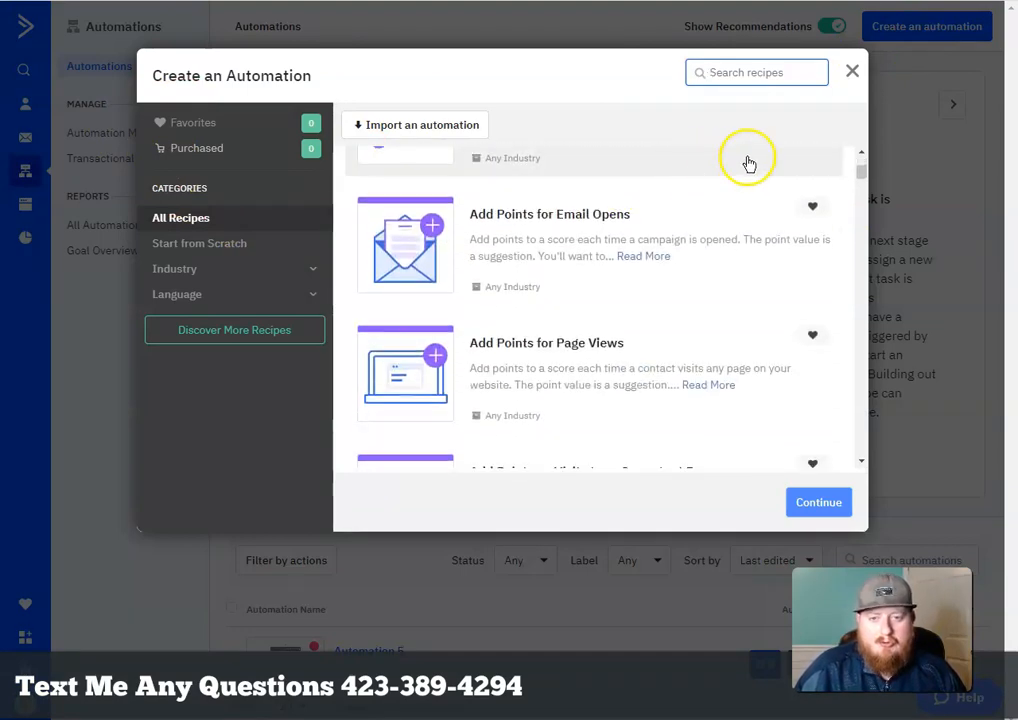
scroll(790, 185, down, 3)
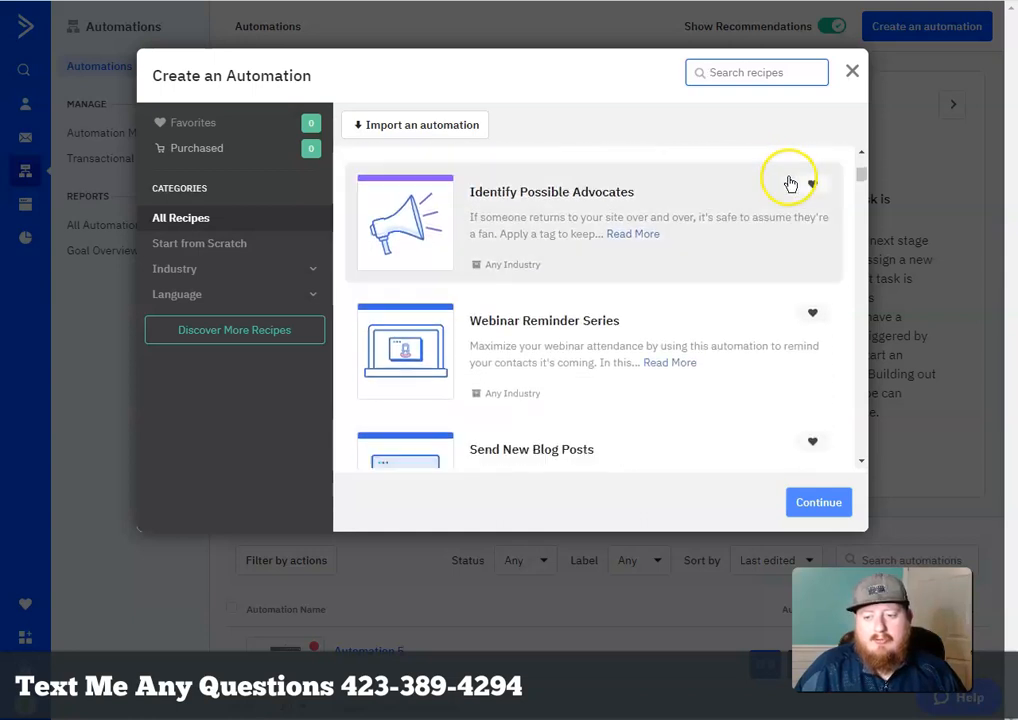
scroll(792, 187, down, 9)
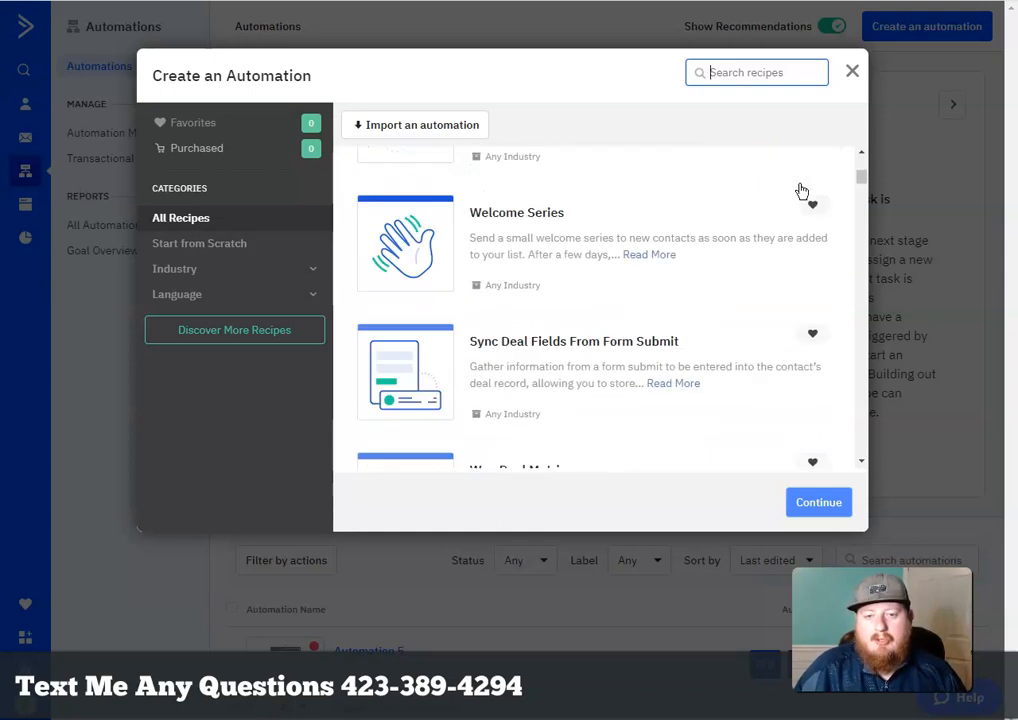
scroll(795, 191, down, 8)
drag(830, 186, 875, 121)
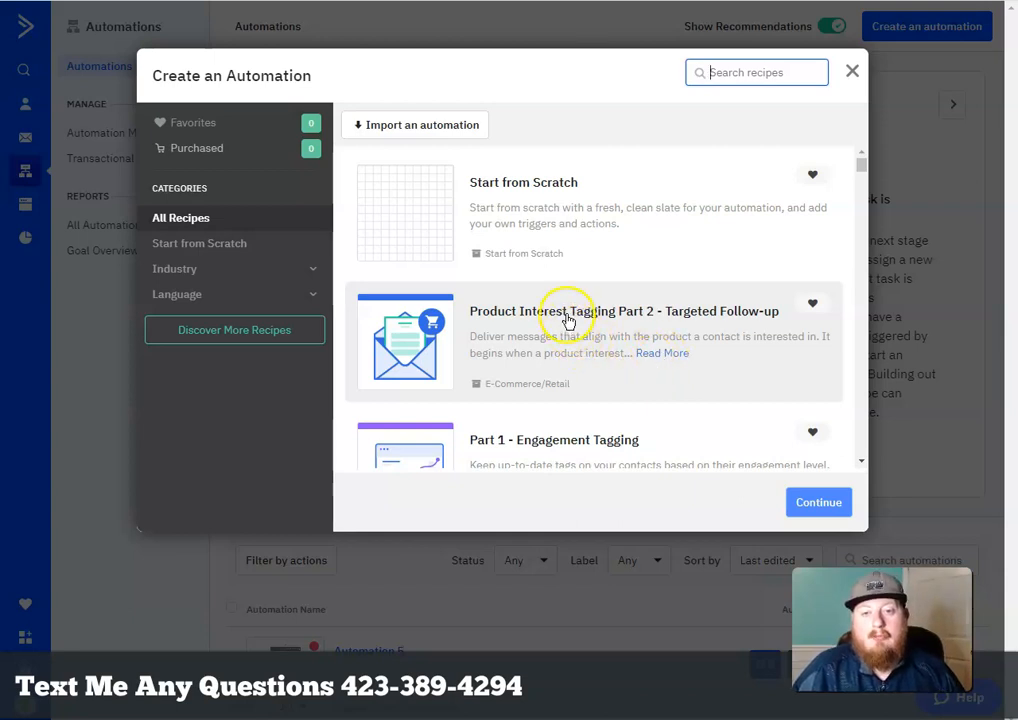
scroll(750, 280, down, 2)
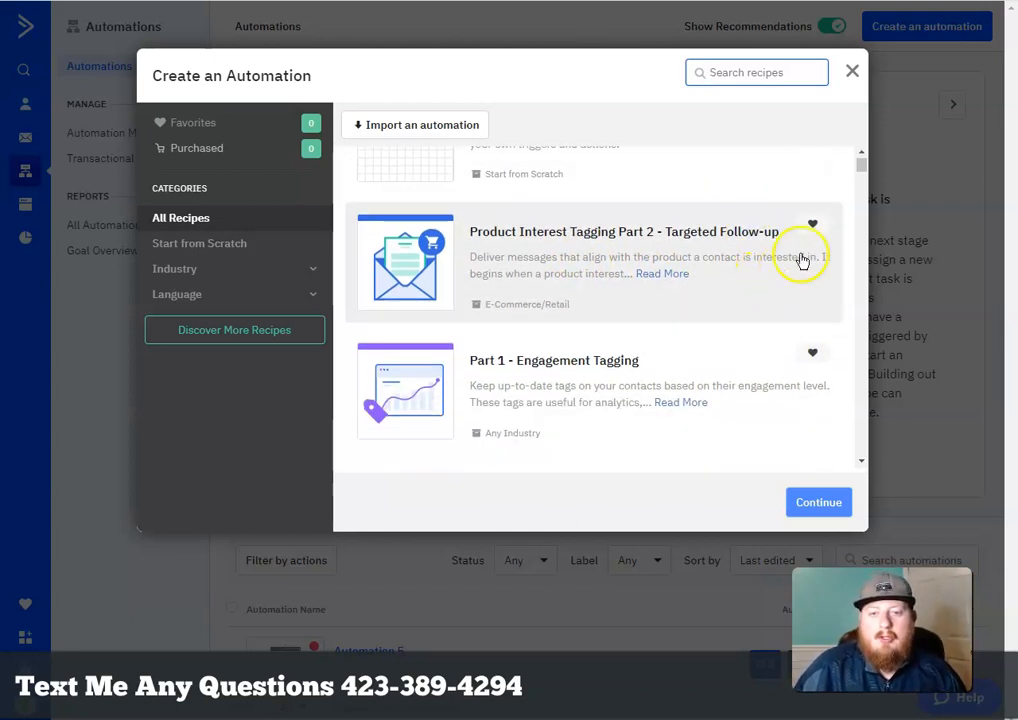
scroll(786, 404, up, 2)
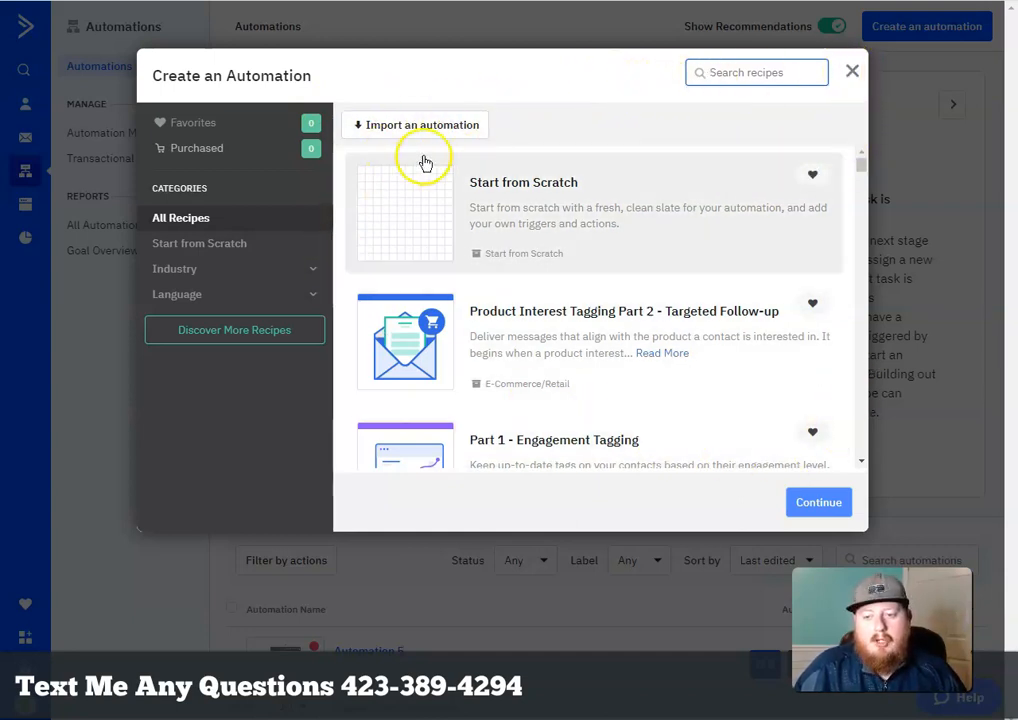
click(503, 205)
Create the blank Automation 6 and bring up its trigger choices
click(834, 506)
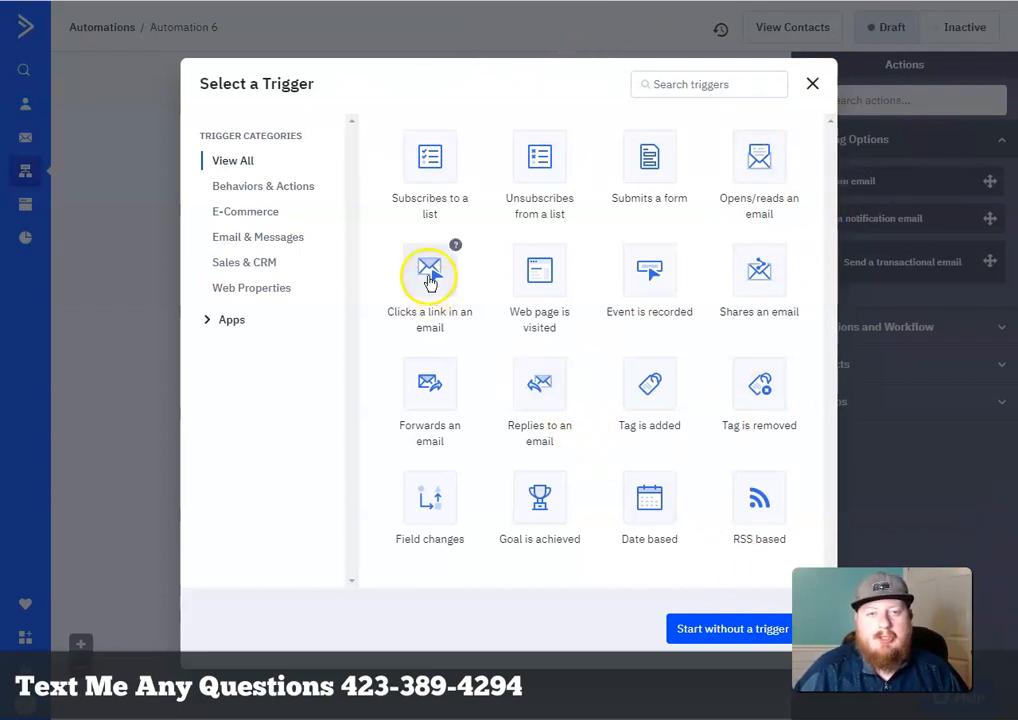
Add a Subscribes to a list trigger for Subscribed on Jetpage Blog, running once
click(433, 165)
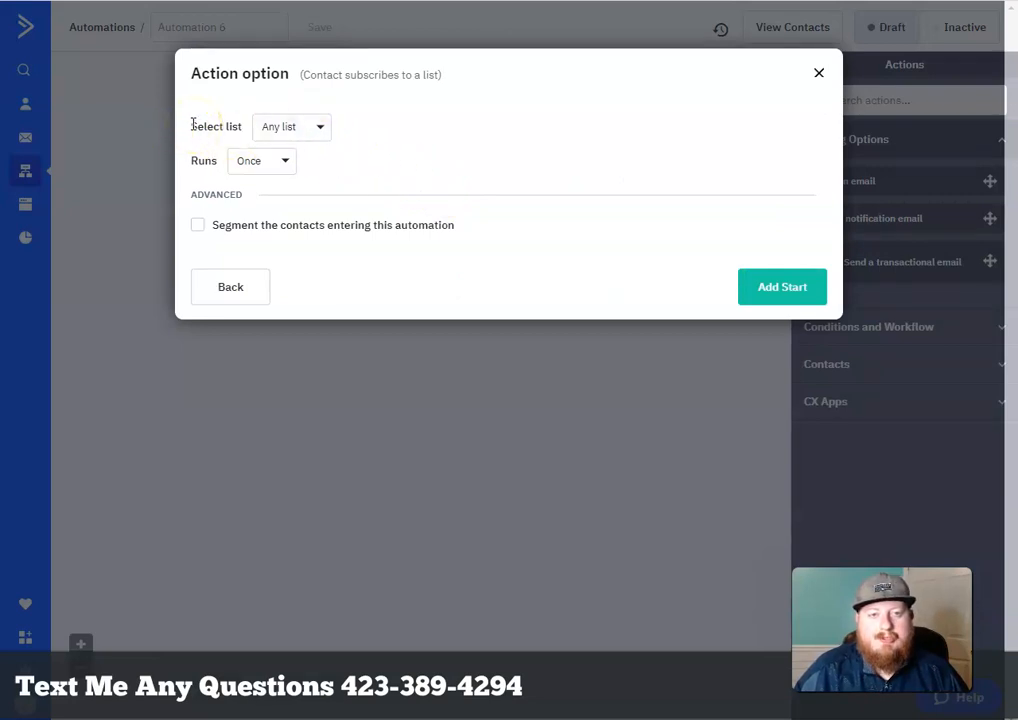
click(319, 128)
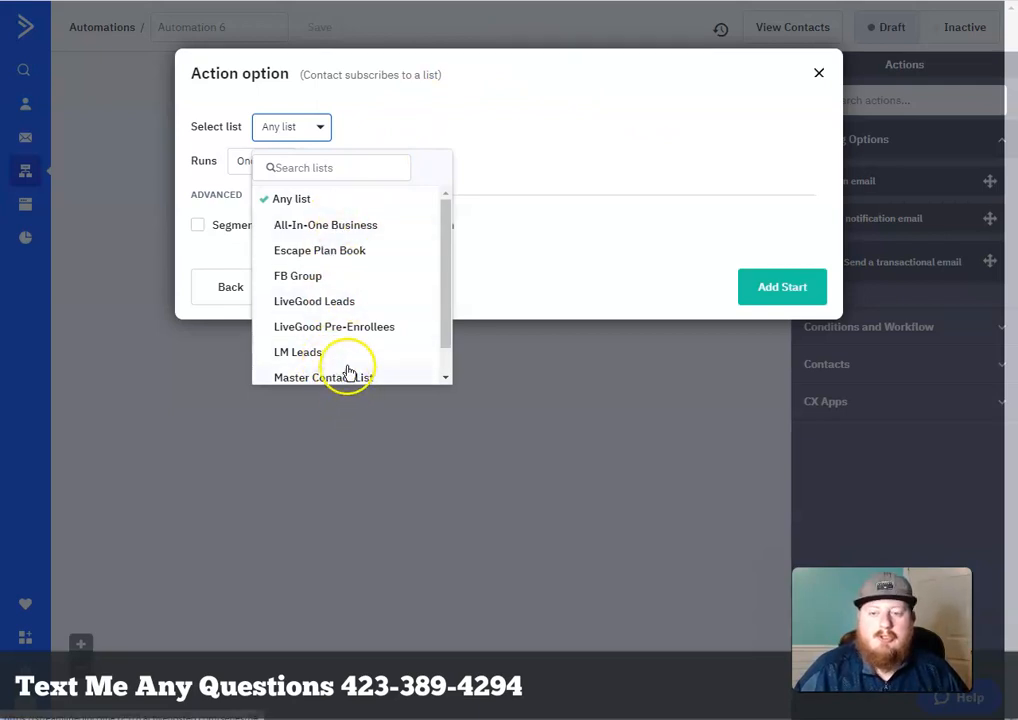
click(450, 101)
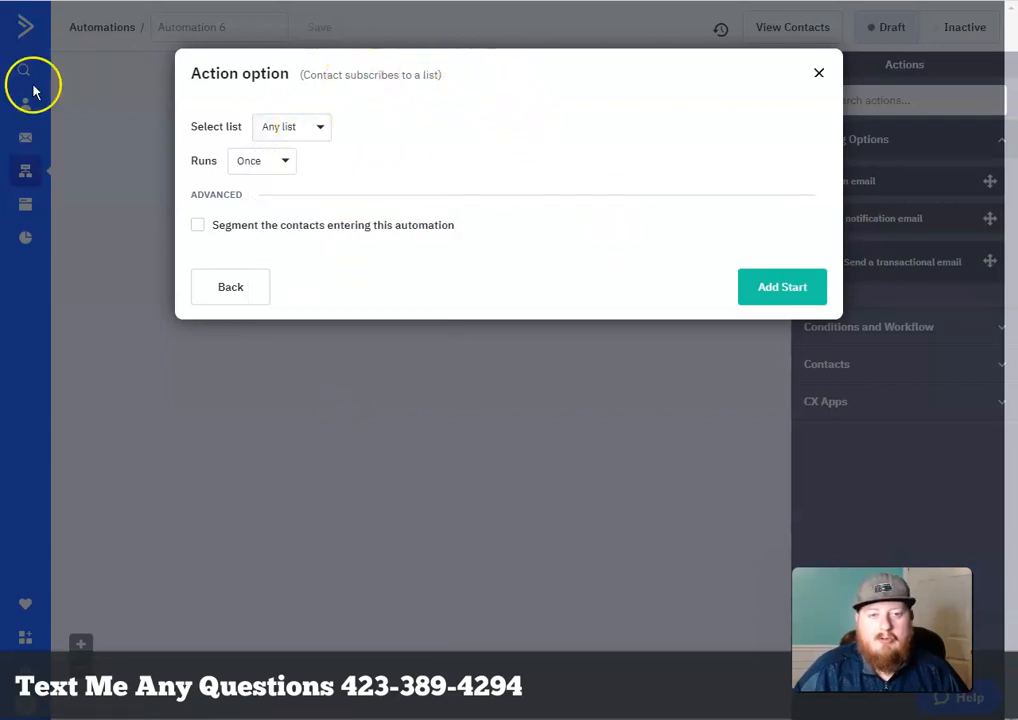
click(288, 126)
click(314, 372)
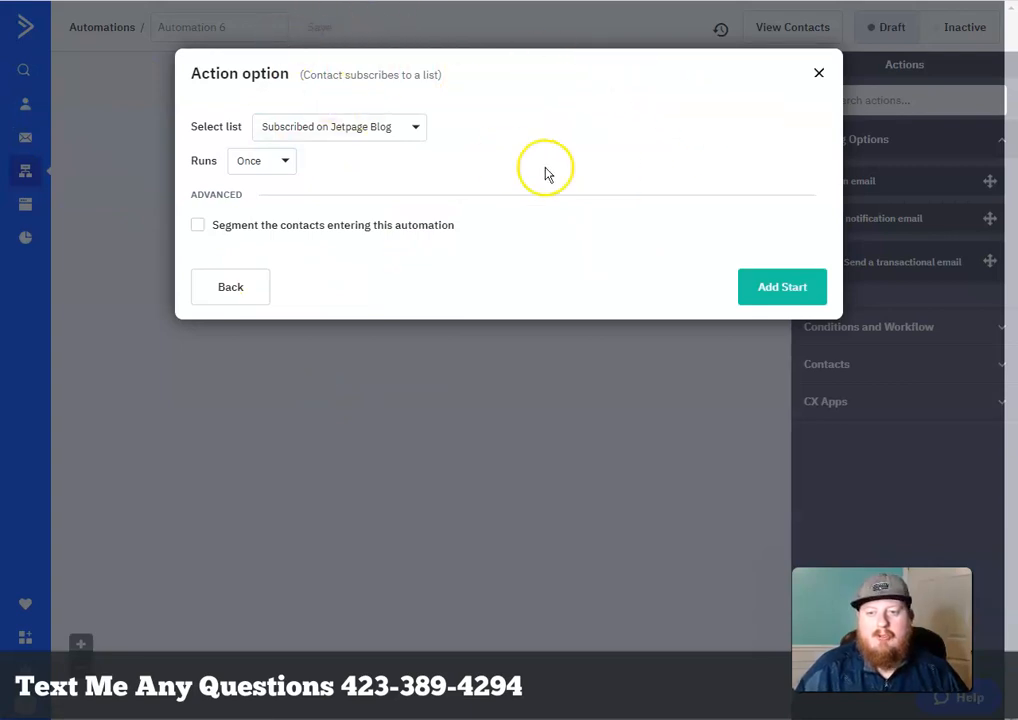
click(782, 289)
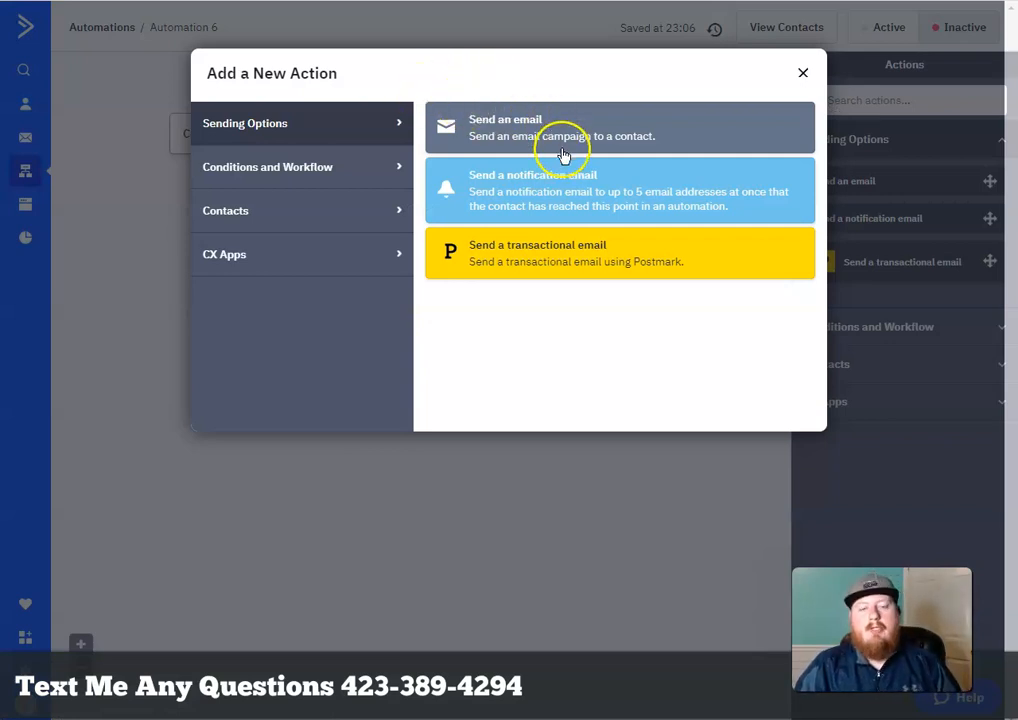
Add a Send an email action from Sending Options and begin naming the new email
click(348, 145)
click(480, 272)
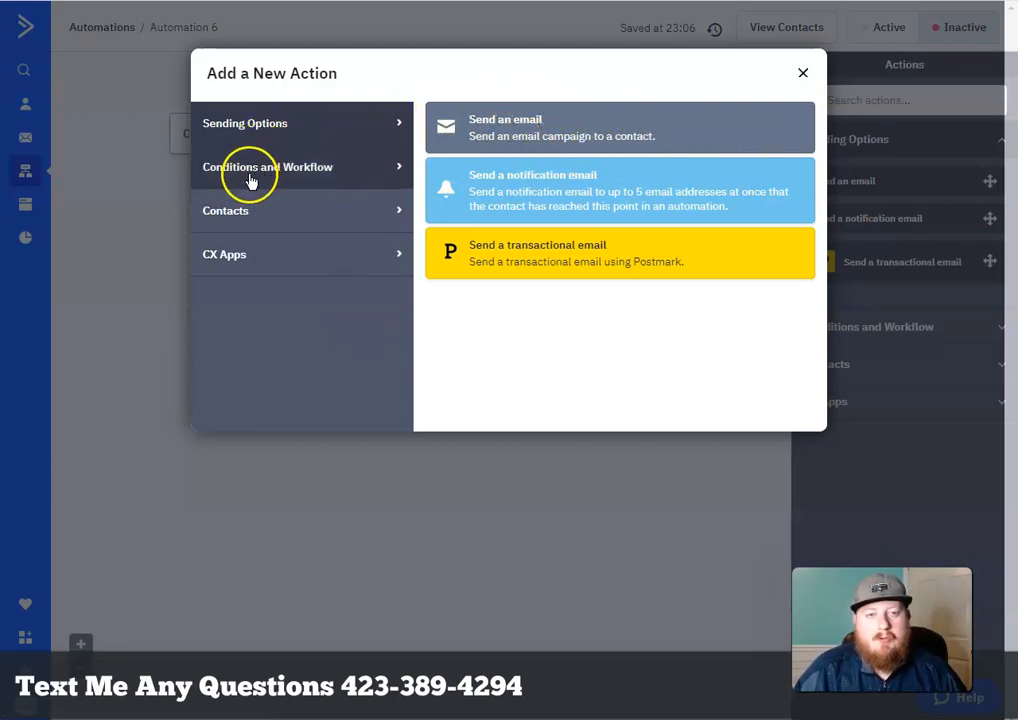
click(378, 170)
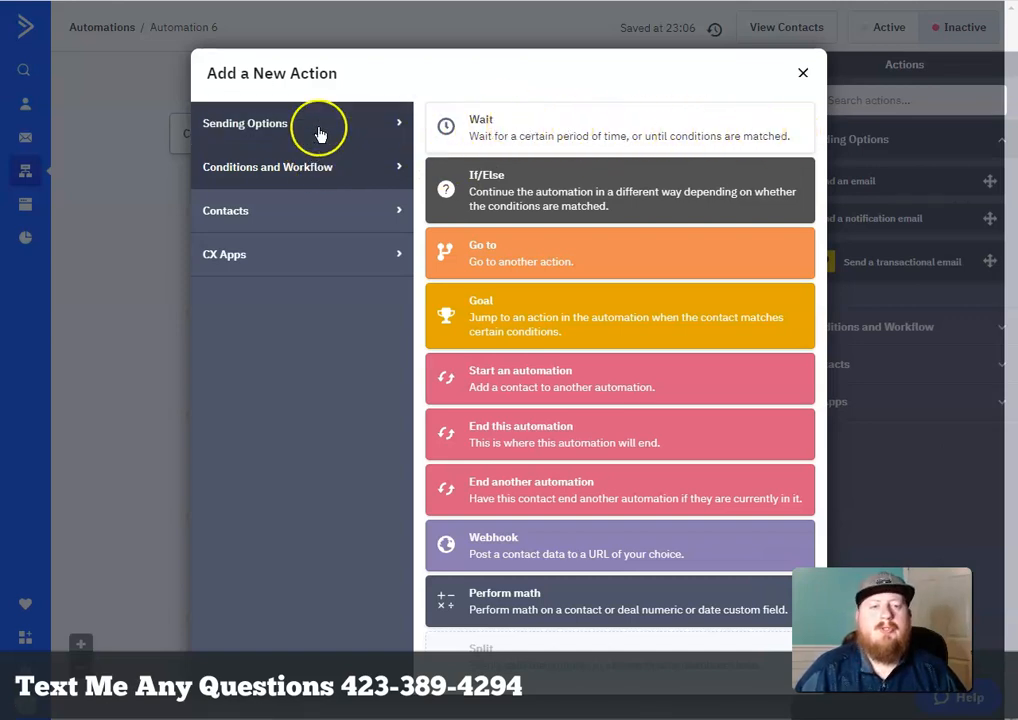
click(381, 133)
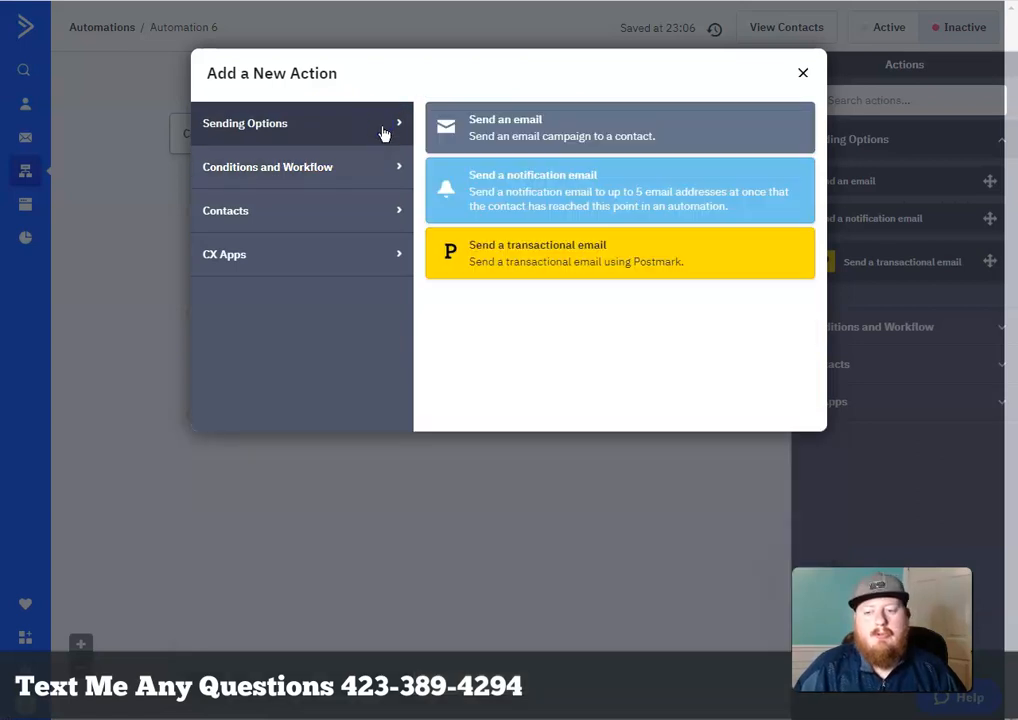
click(587, 131)
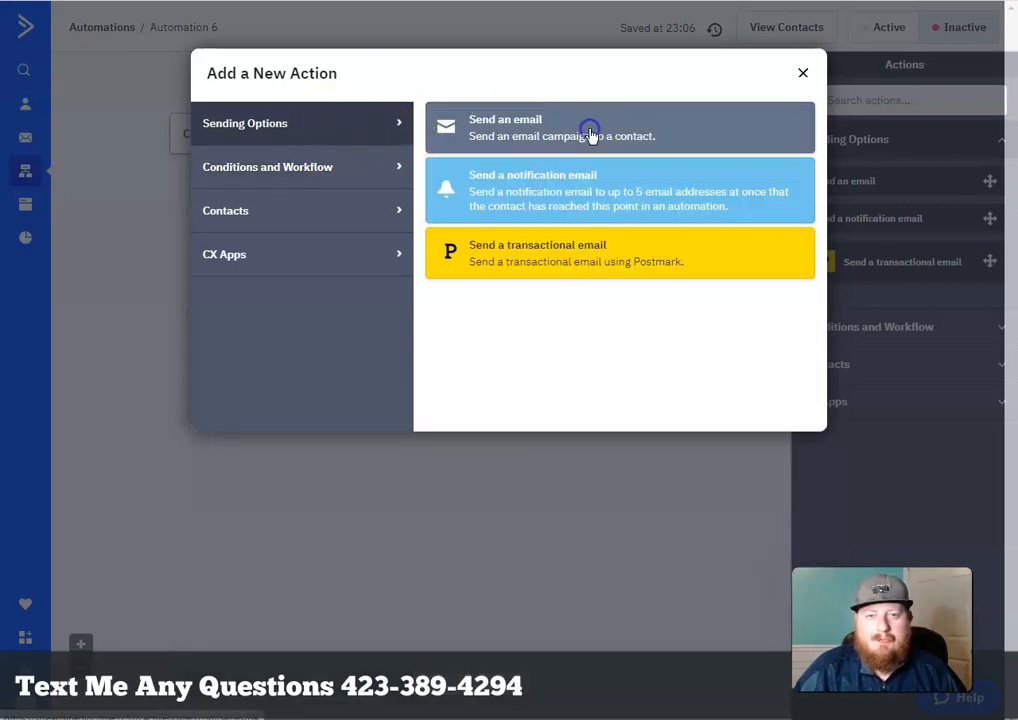
click(448, 105)
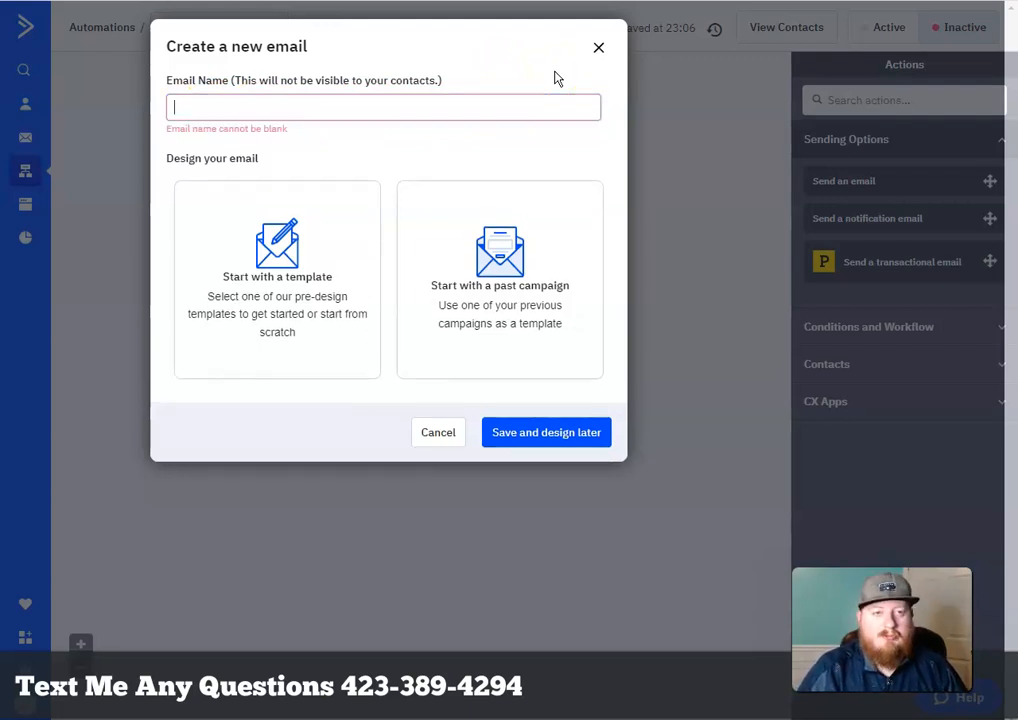
Name the email 'Email #1 Introduction' and start from a Classic Designer template
text(Email #1 Introduction)
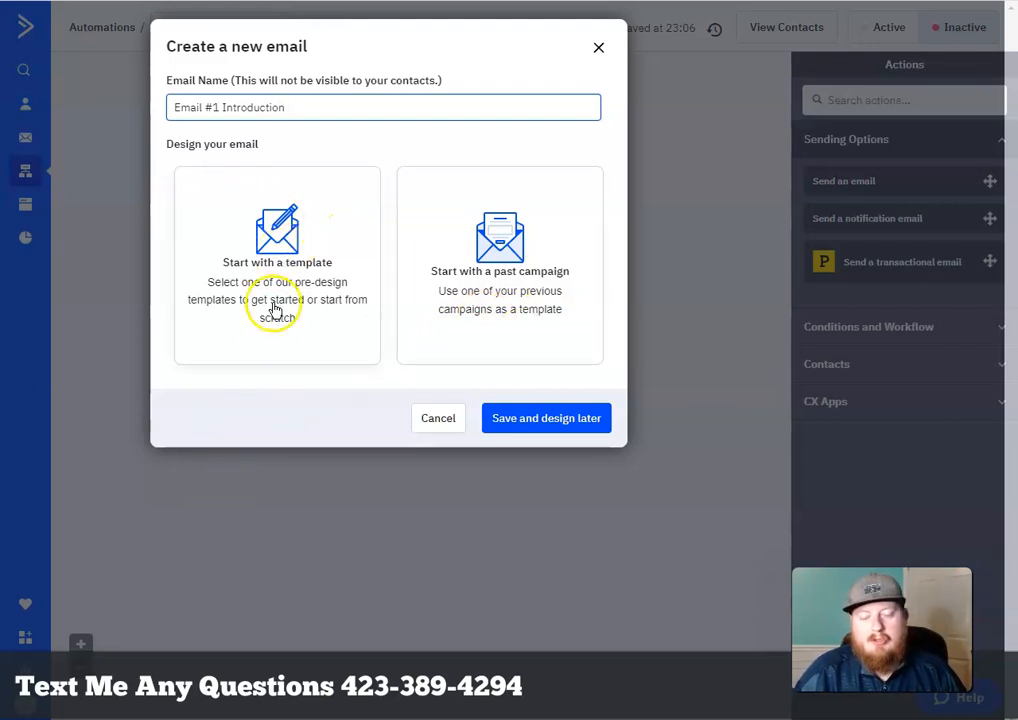
click(270, 240)
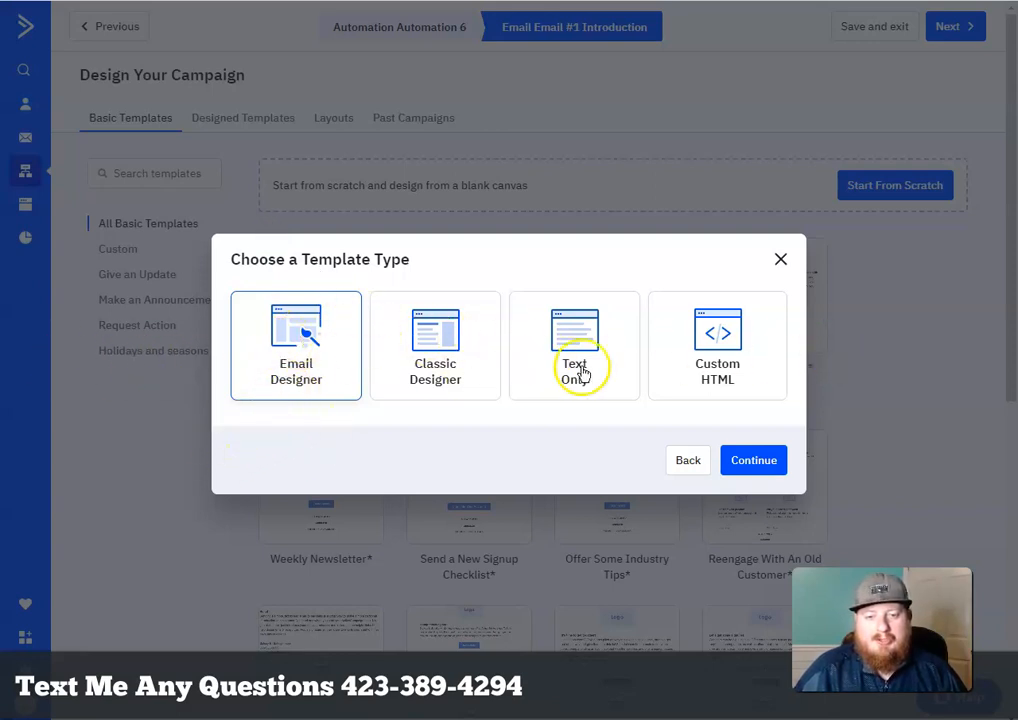
click(428, 352)
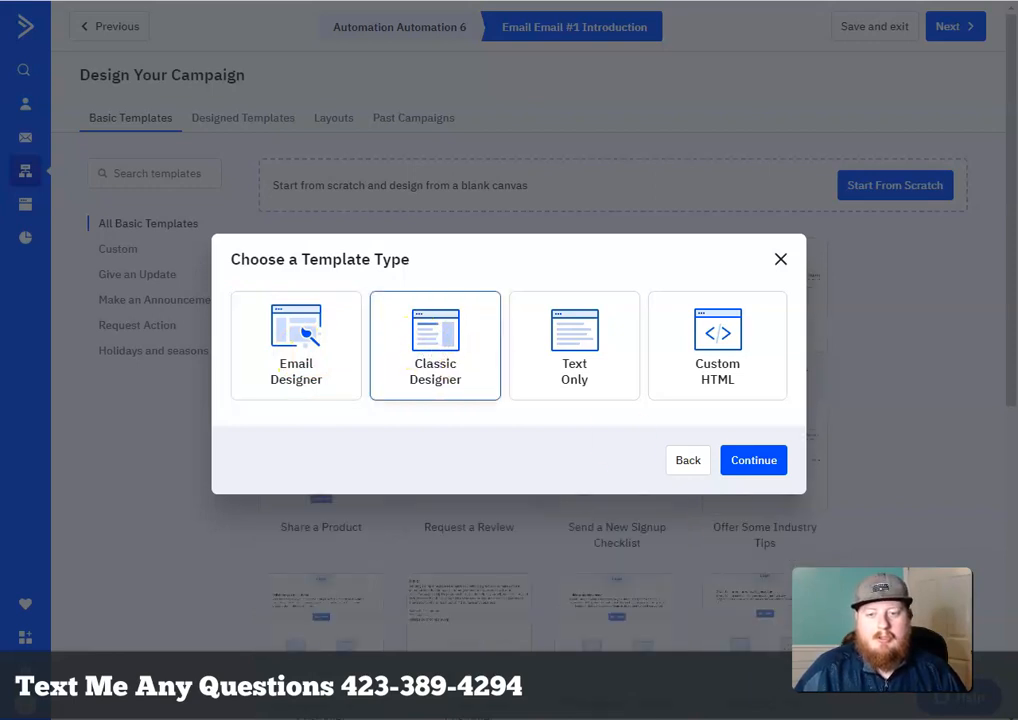
Confirm Classic Designer and start the email from a blank Basic Templates canvas
click(751, 463)
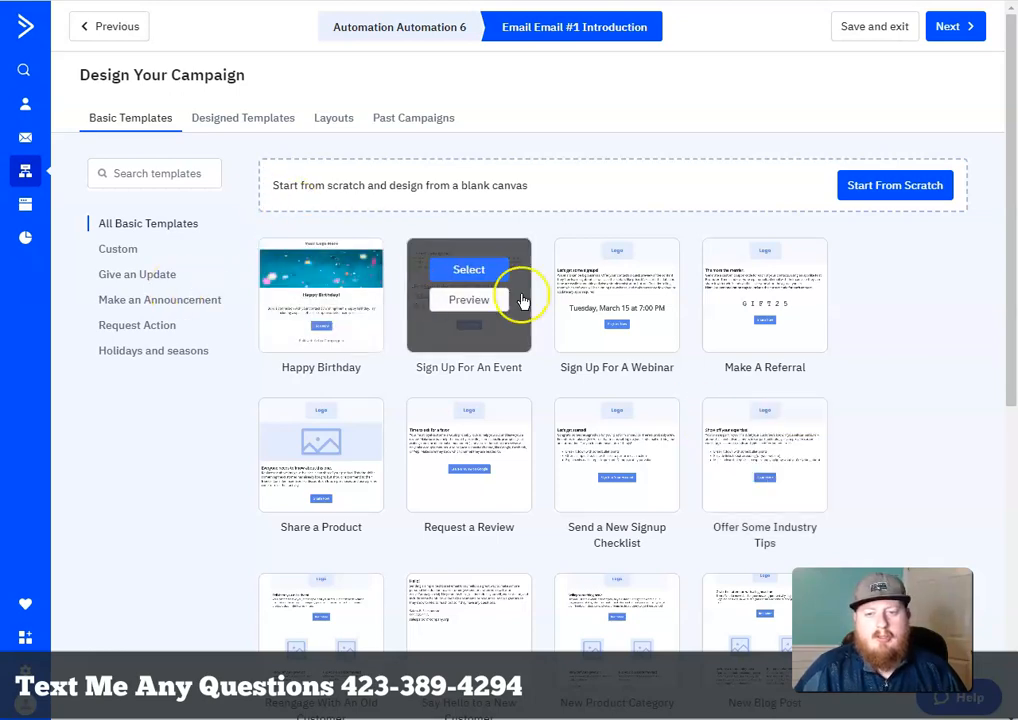
scroll(784, 420, down, 5)
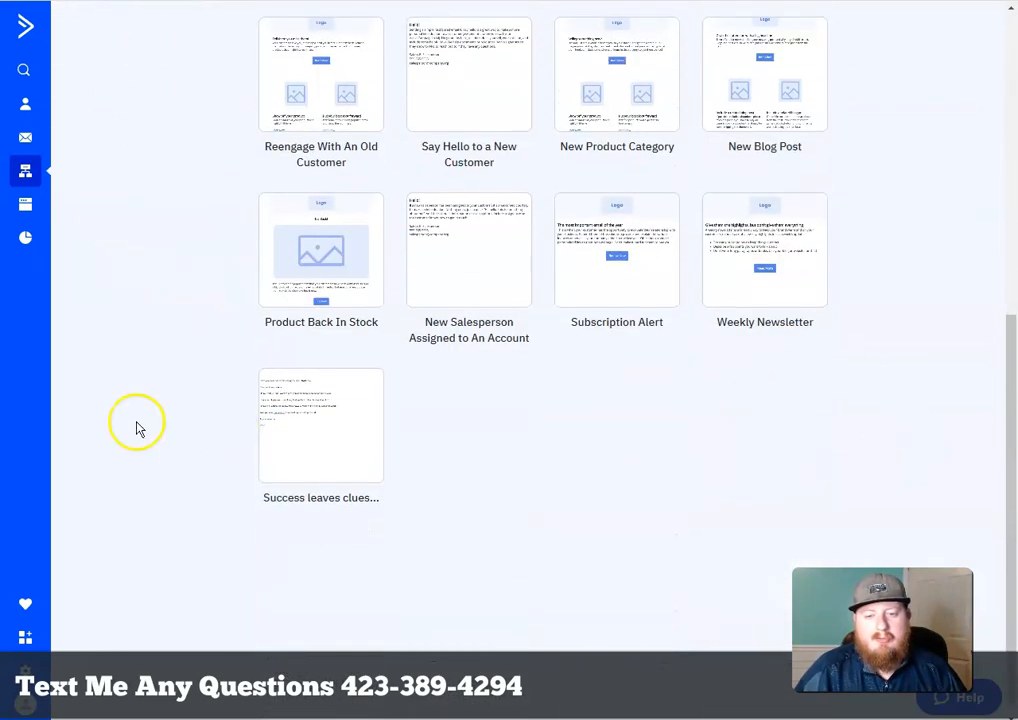
scroll(860, 527, up, 5)
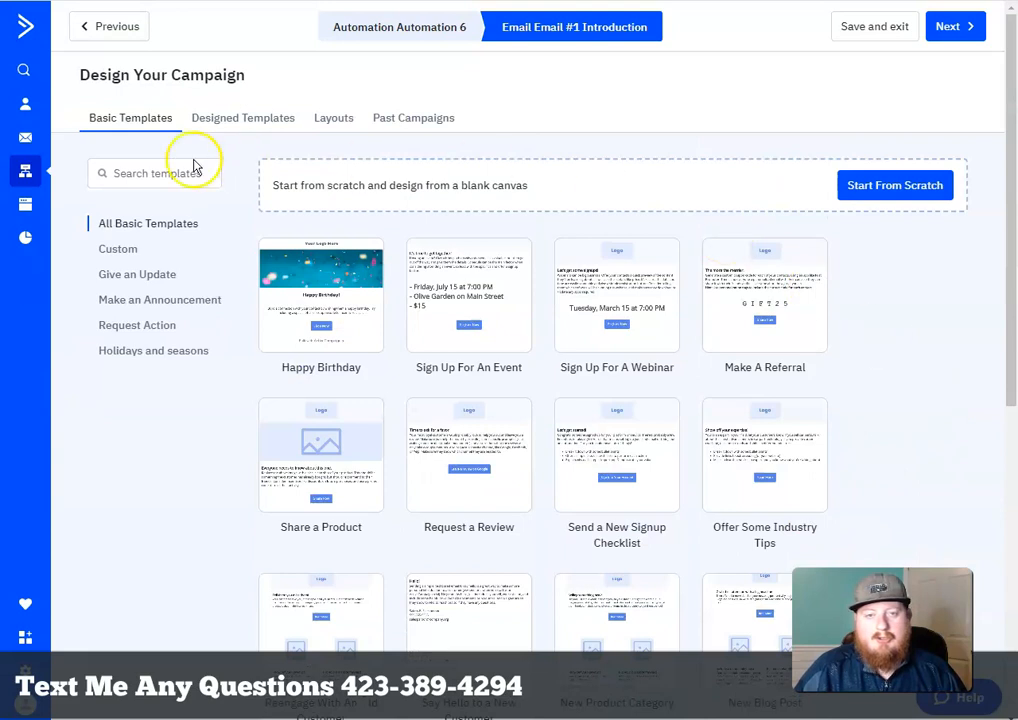
click(918, 196)
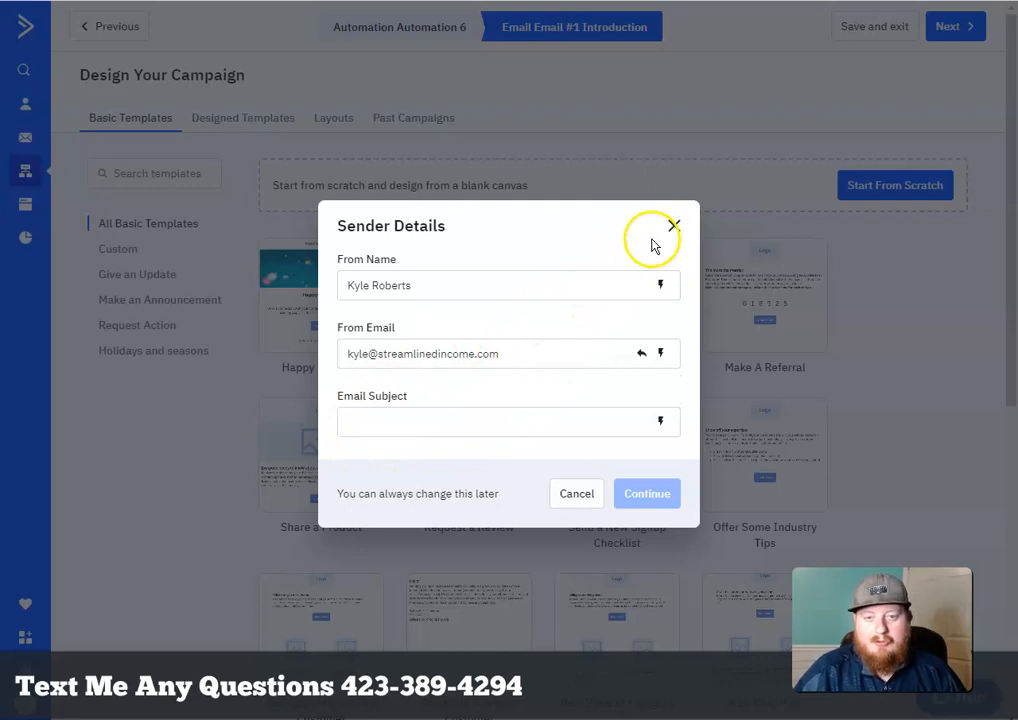
Set the subject to 'Let me introduce myself...' and open the email editor
click(580, 409)
text(Let me introduce myself...)
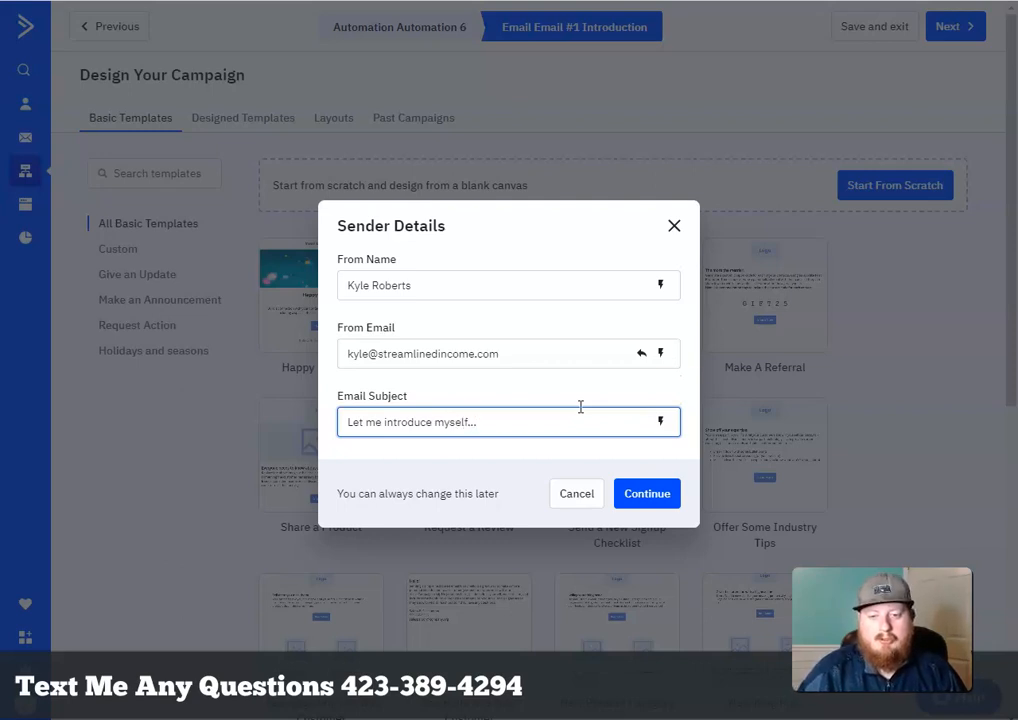
click(652, 500)
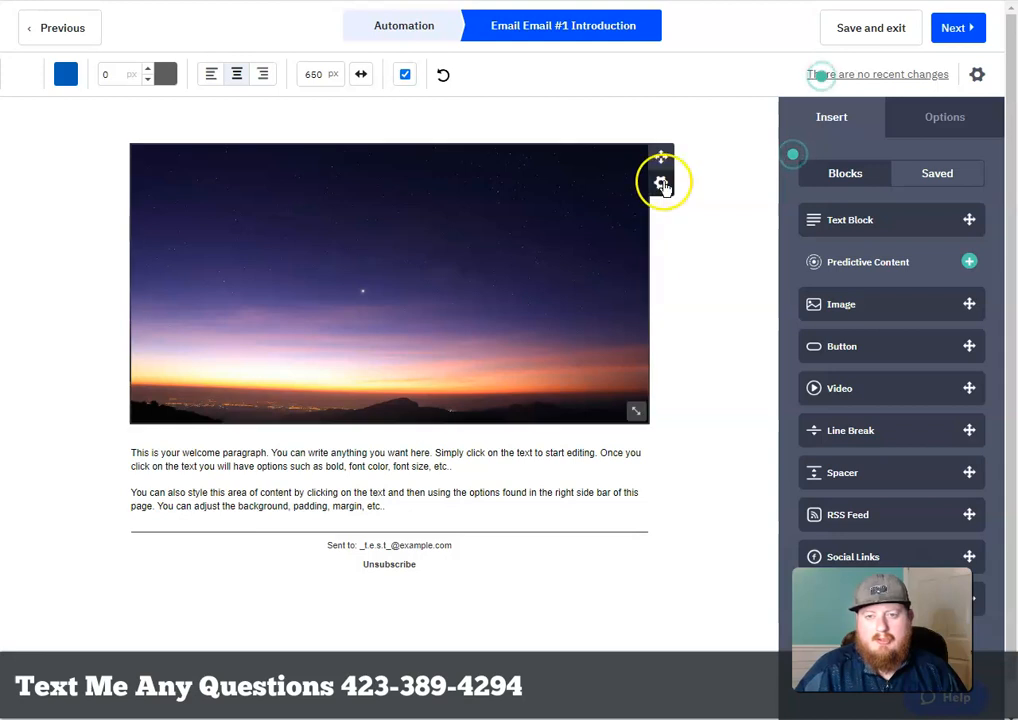
Delete the header image block from the email and confirm the removal
click(662, 184)
click(560, 277)
click(630, 280)
Replace both welcome paragraphs with 'Hey' and bring up the personalization fields
click(390, 228)
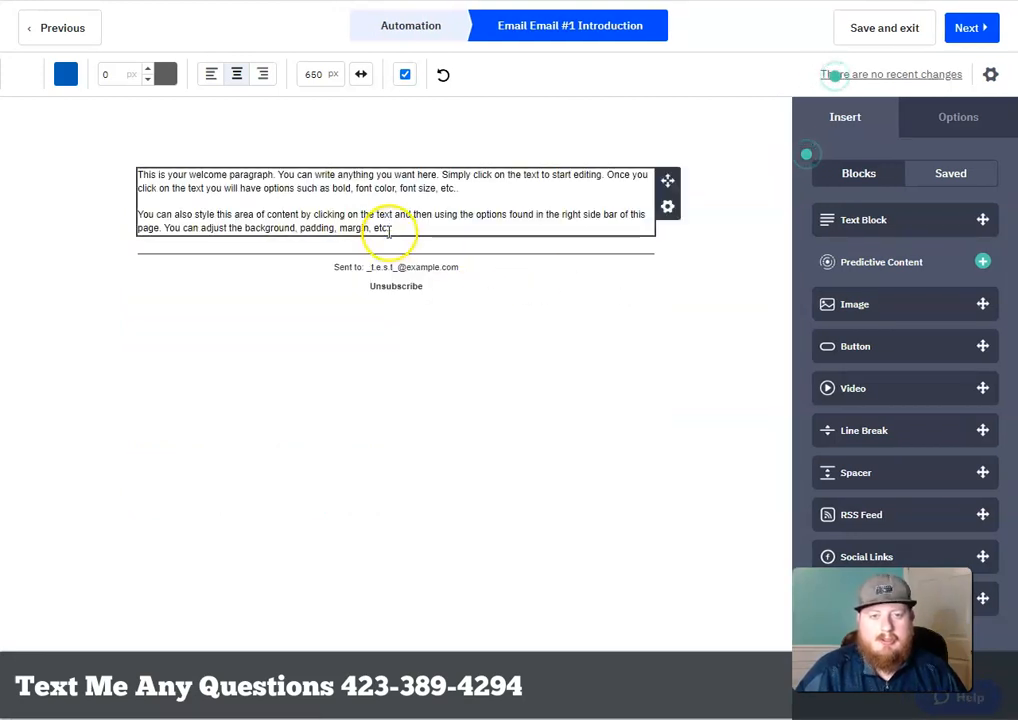
click(430, 229)
drag(430, 232, 140, 172)
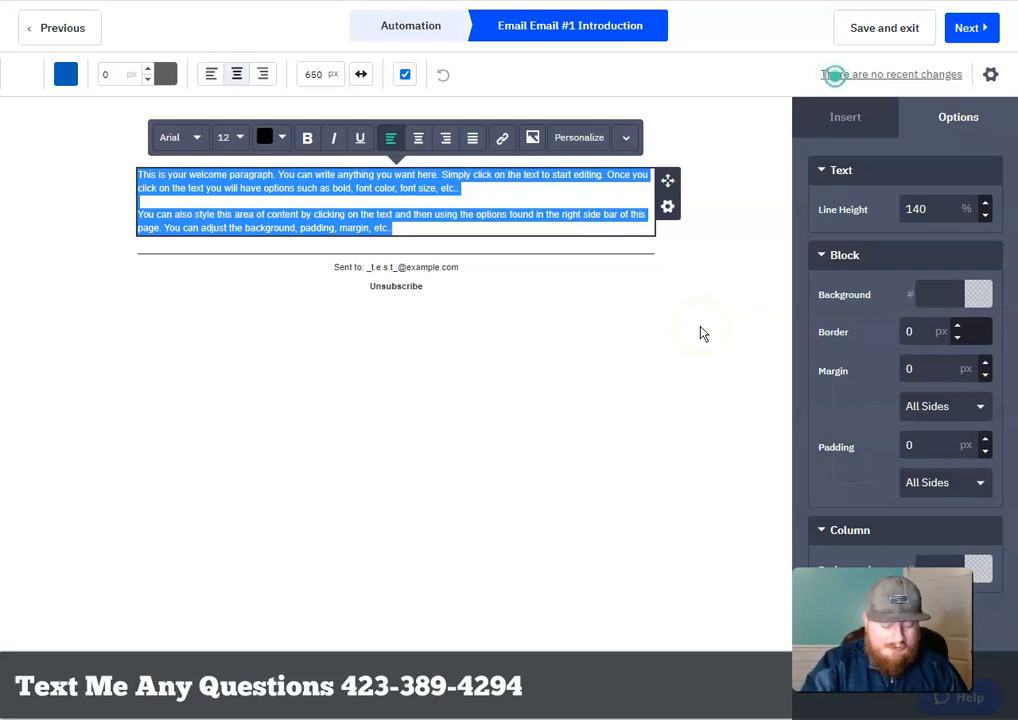
text(He)
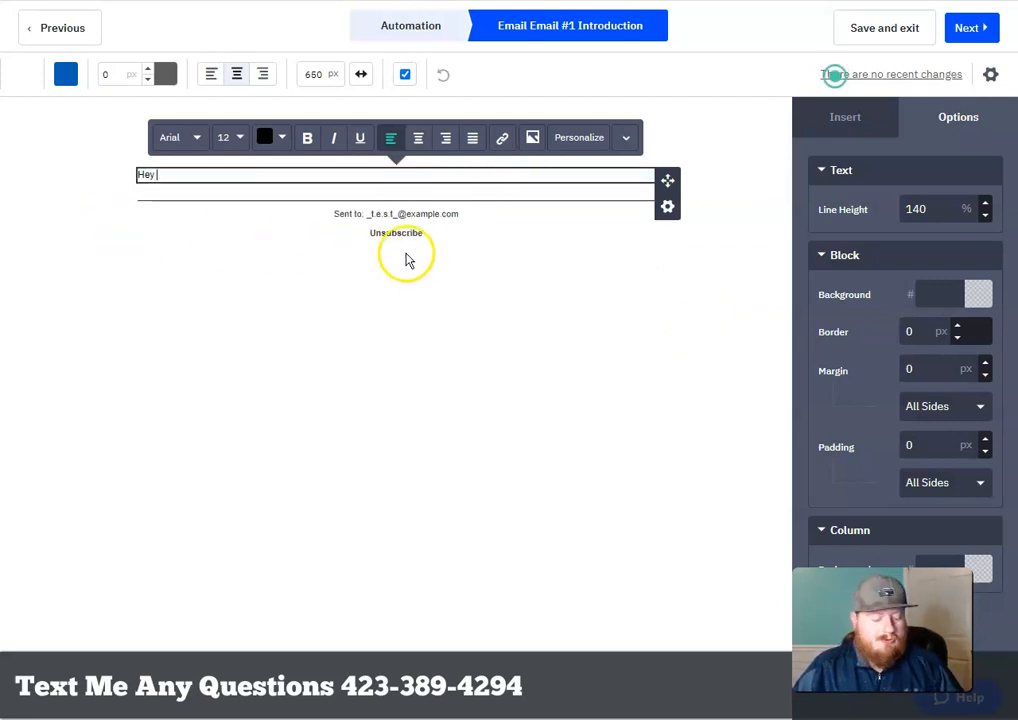
text(y)
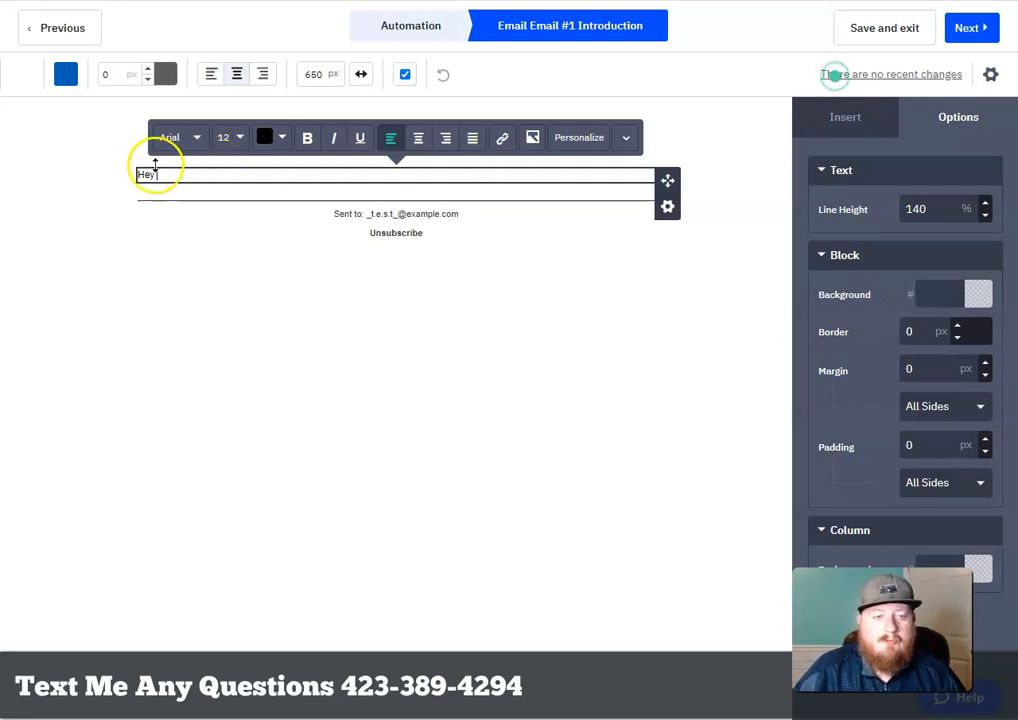
click(580, 146)
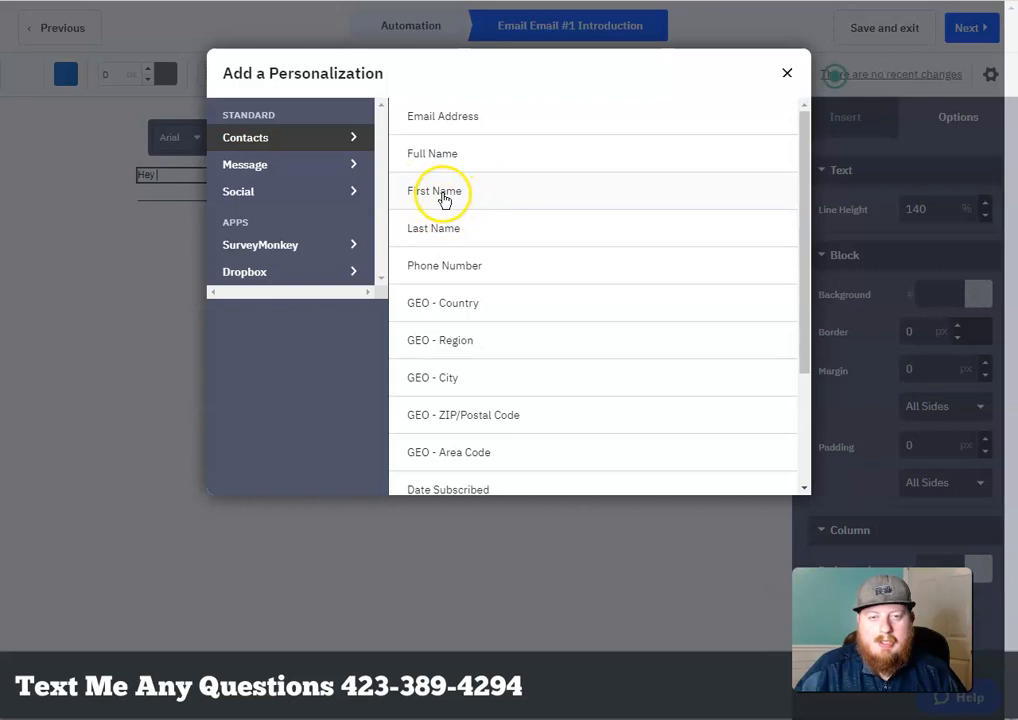
Insert the contact's First Name after Hey, making 'Hey %FIRSTNAME%', then start a new line
click(441, 198)
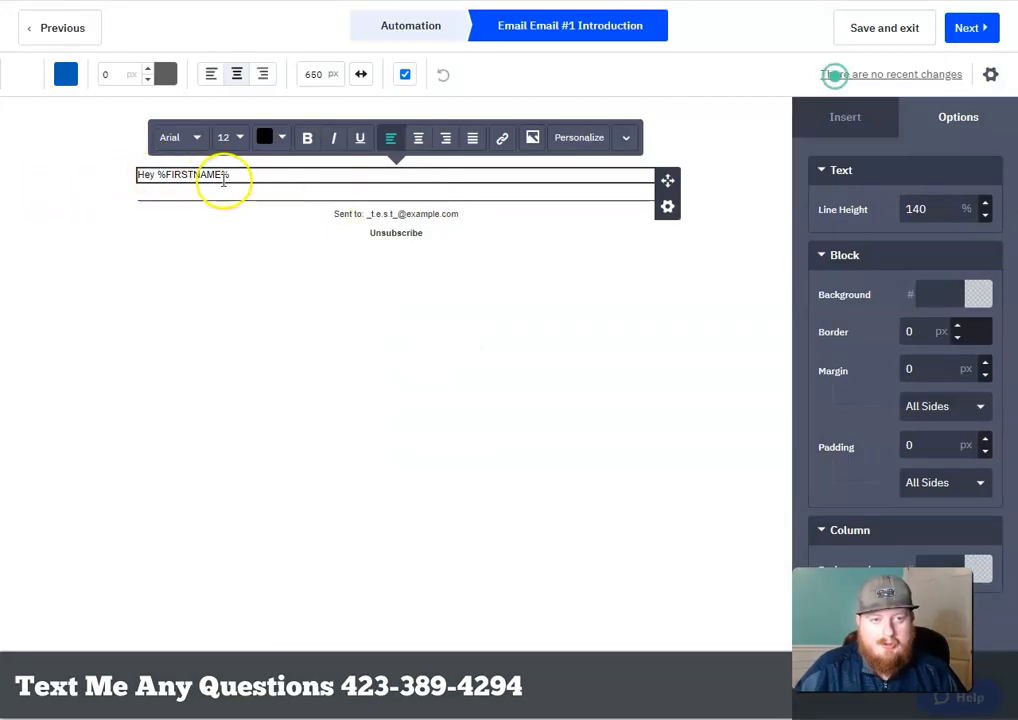
key(Return)
text(H)
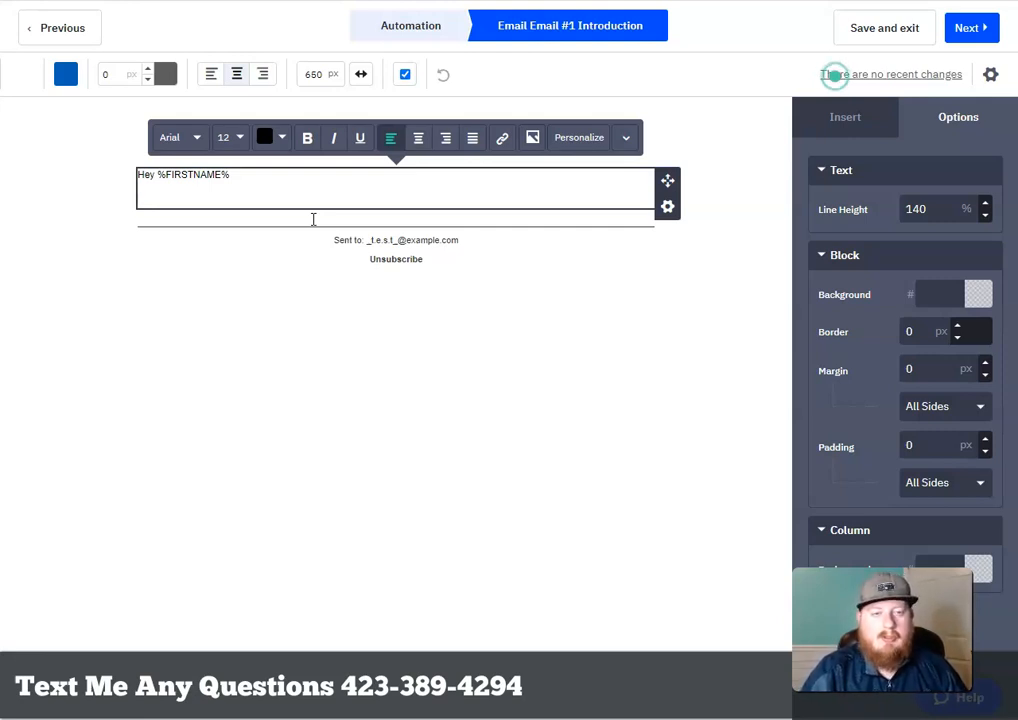
Paste the all-in-one business thank-you and rewatch-the-video lines, then select the last line
text(Thanks for entering you information and checking out this new all-in-one business. Here's that link if you need to watch the video again.)
click(431, 219)
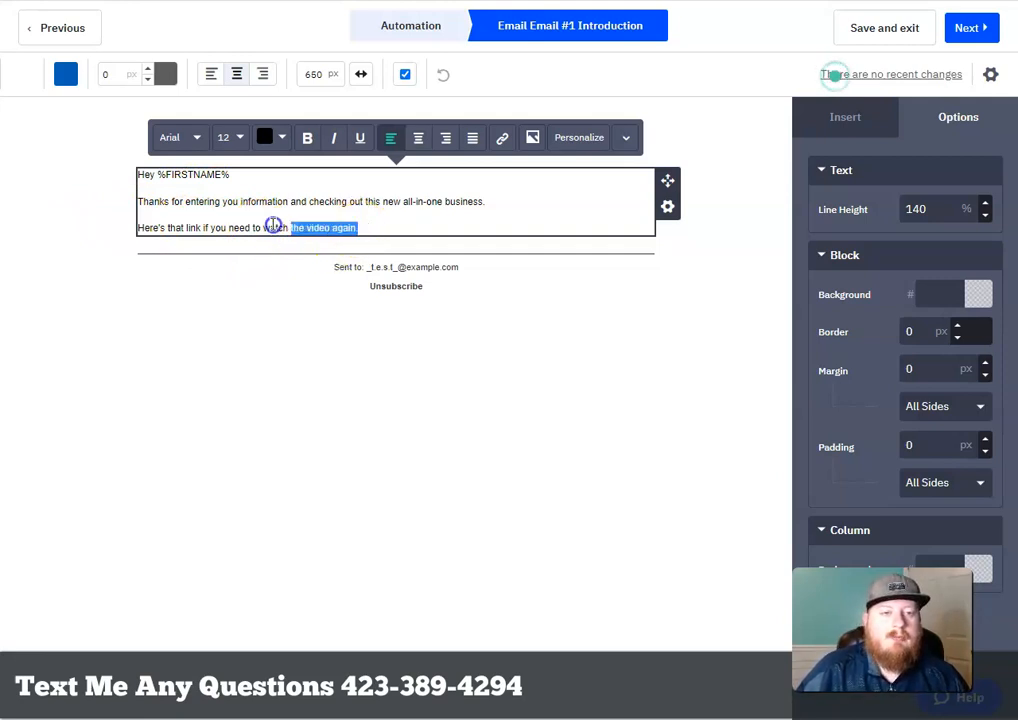
drag(273, 225, 119, 245)
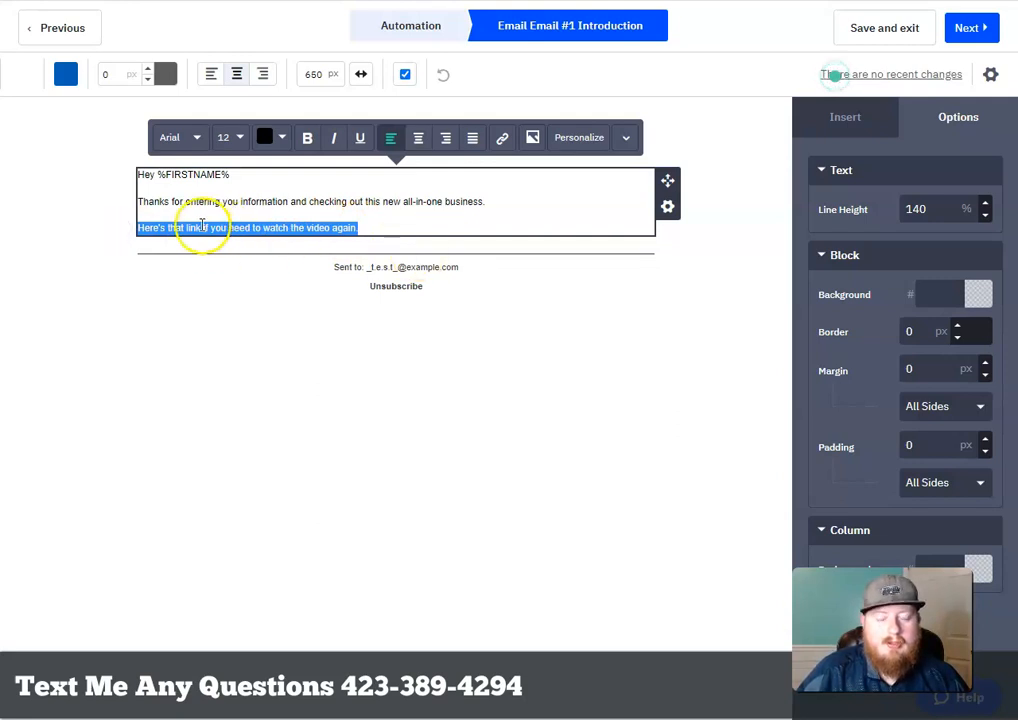
Link the closing rewatch line to the saved SamCart All In One Business referral URL
click(503, 141)
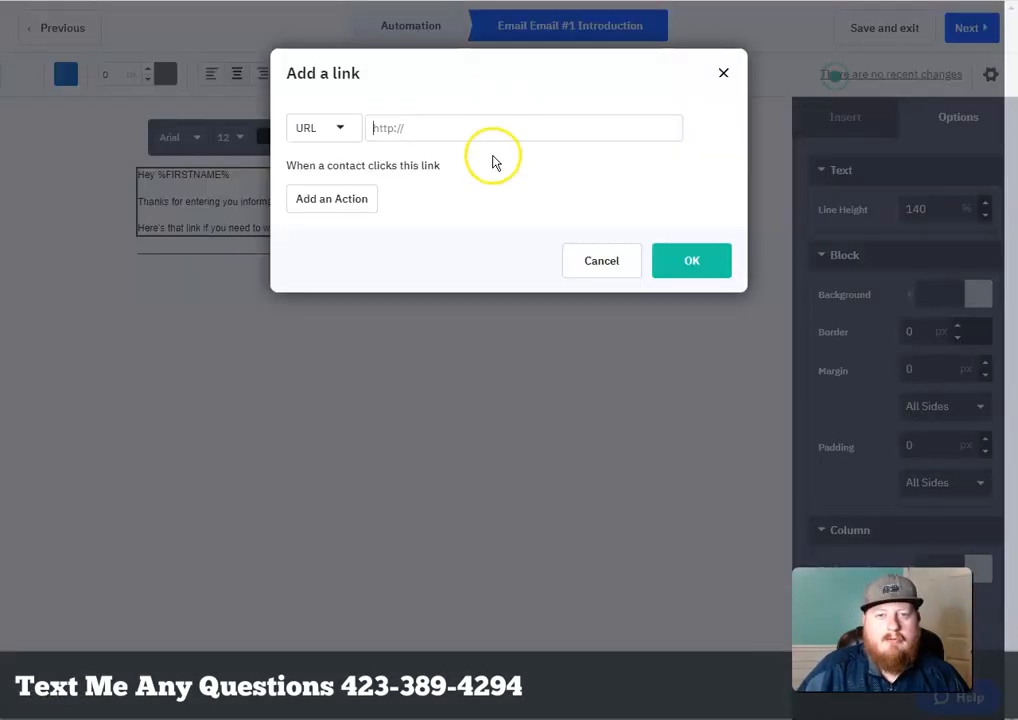
click(507, 134)
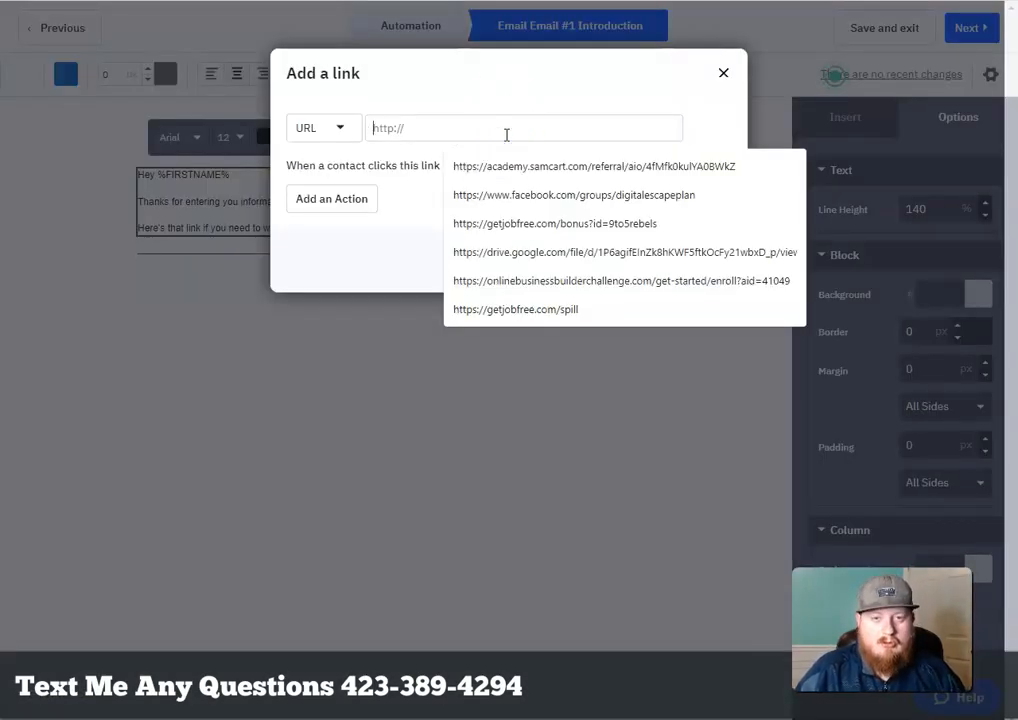
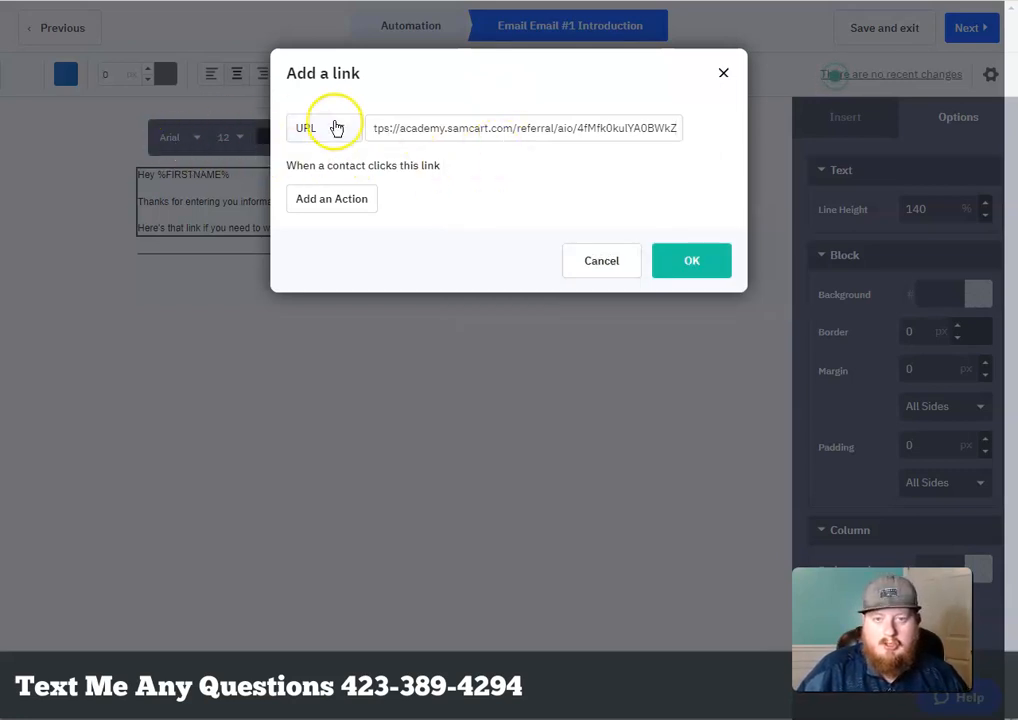
click(699, 266)
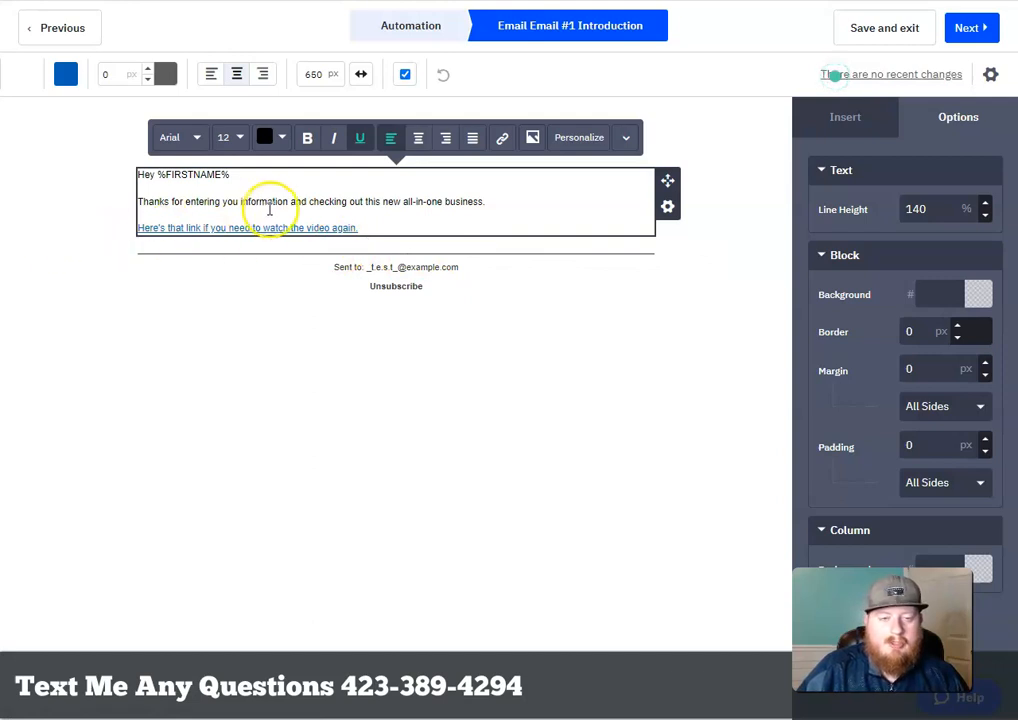
Enlarge all three lines of email text to 16 px and continue to the Campaign Summary
drag(371, 226, 103, 168)
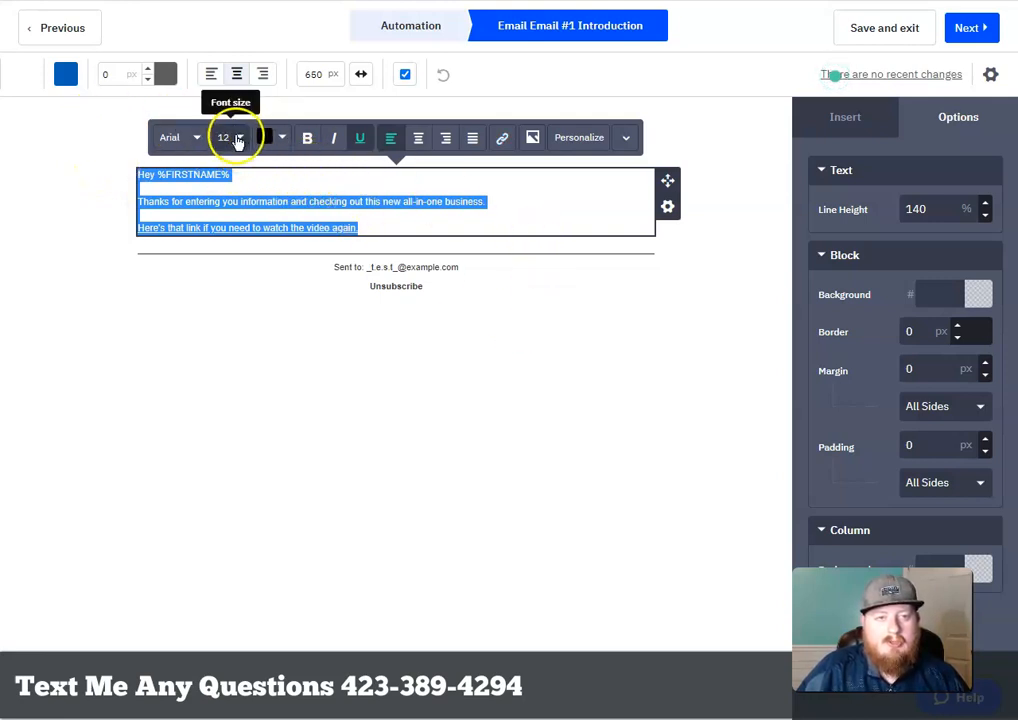
click(238, 139)
click(266, 163)
click(266, 163)
click(266, 164)
click(266, 166)
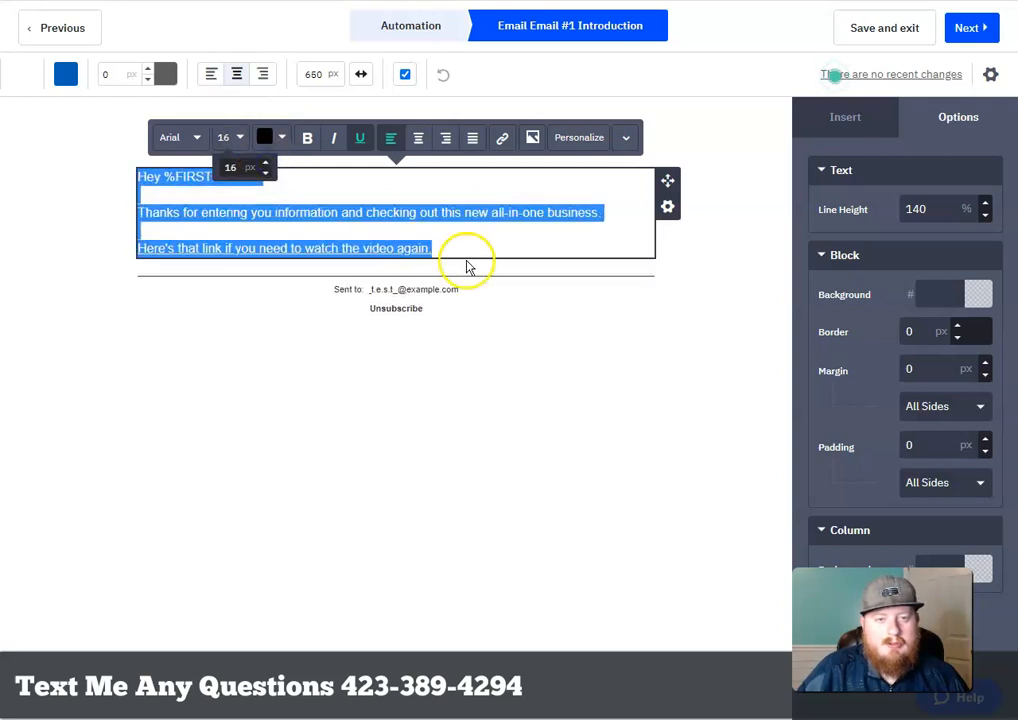
click(164, 200)
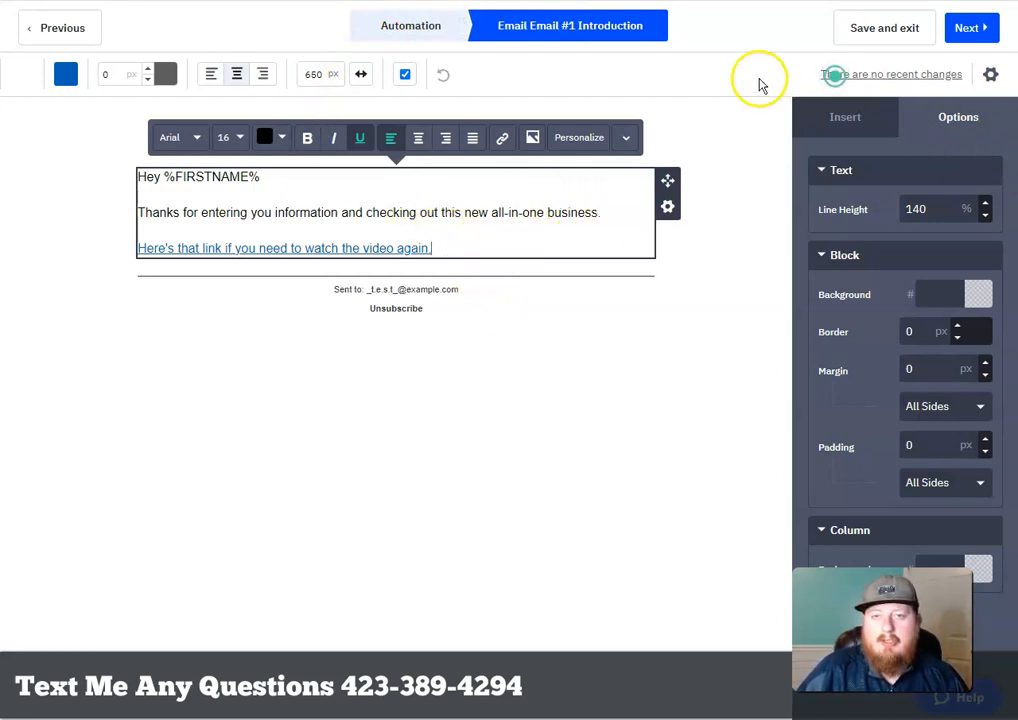
click(975, 32)
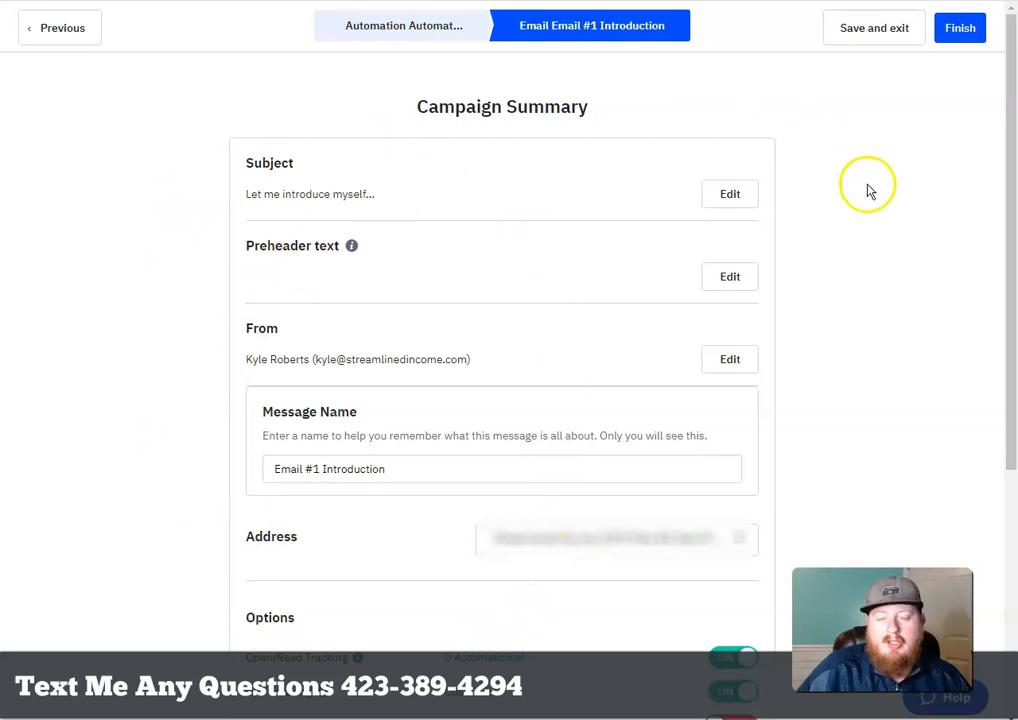
Finish Email #1 Introduction and return to the automation's Select email to send dialog
click(960, 30)
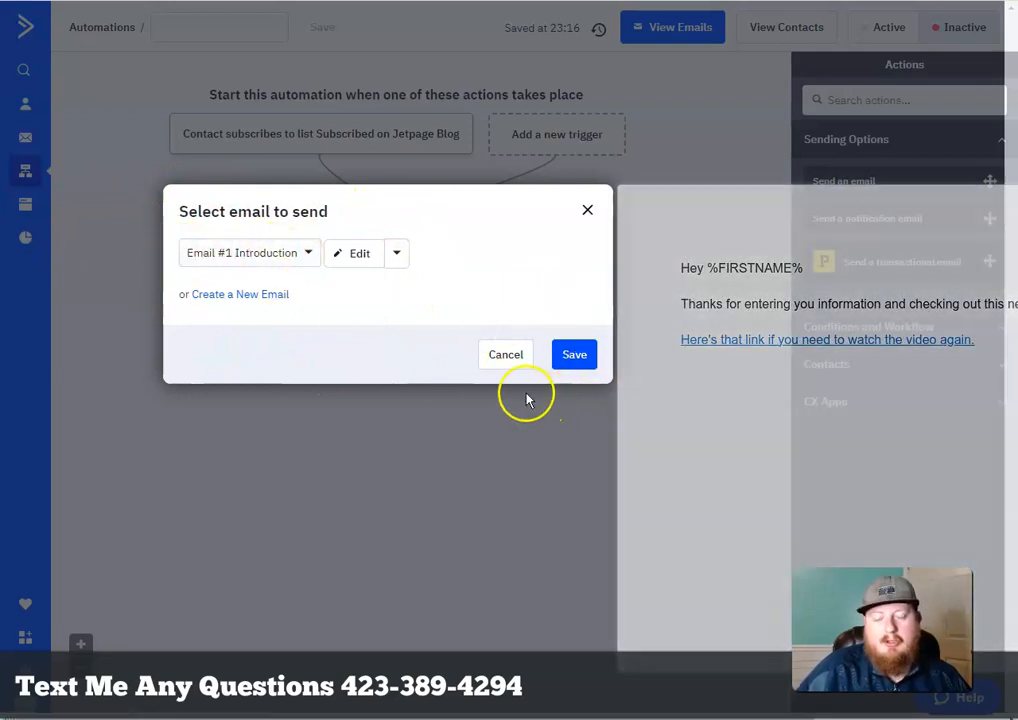
Save Email #1 Introduction as the send-email step under the Jetpage Blog trigger
click(582, 364)
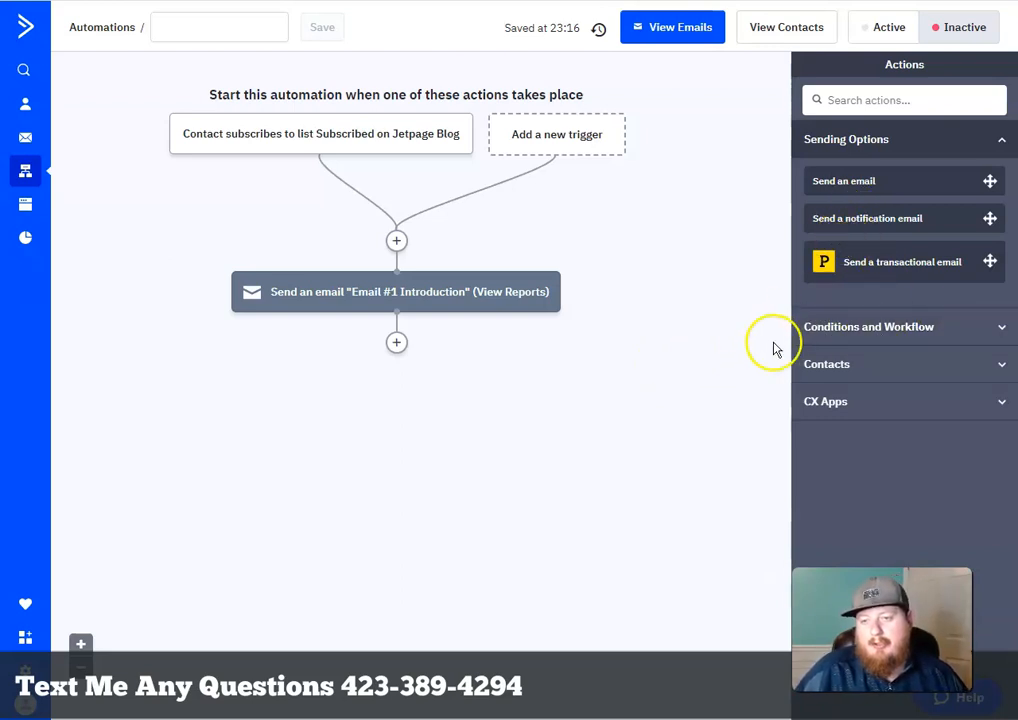
Drag a Wait action from Conditions and Workflow into the slot below the email step
click(1002, 328)
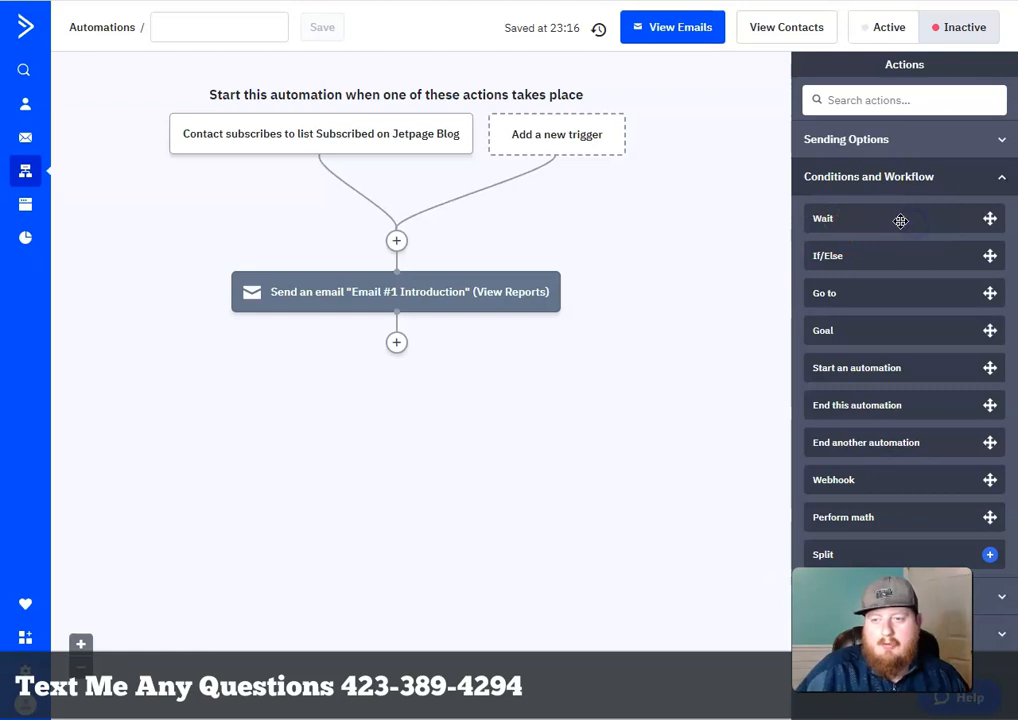
drag(913, 219, 417, 354)
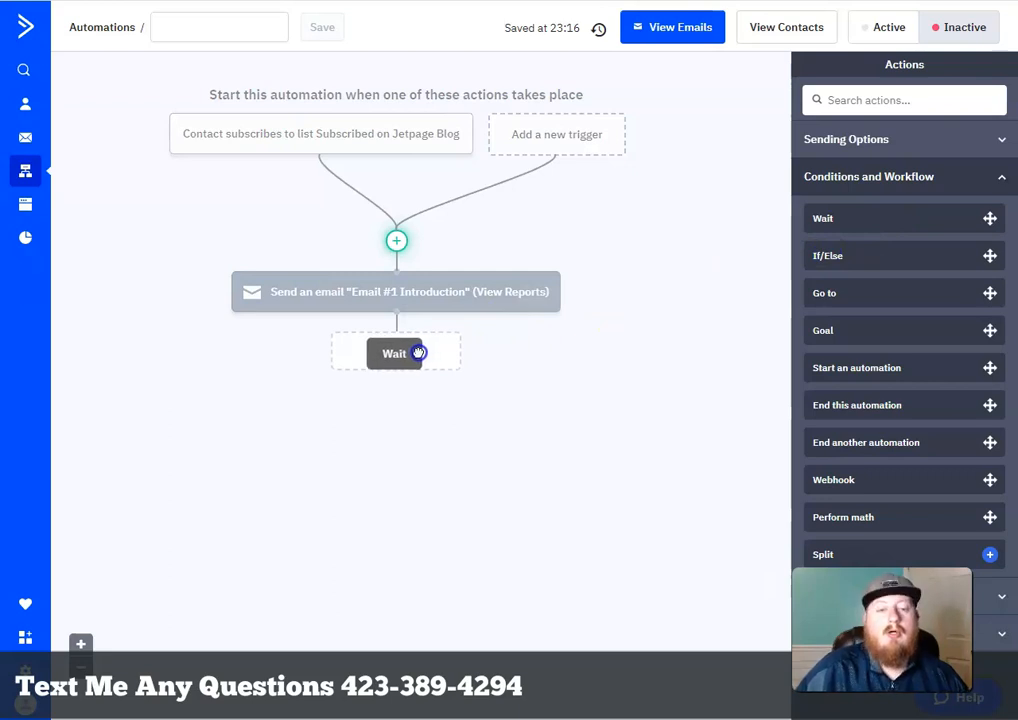
drag(417, 354, 417, 354)
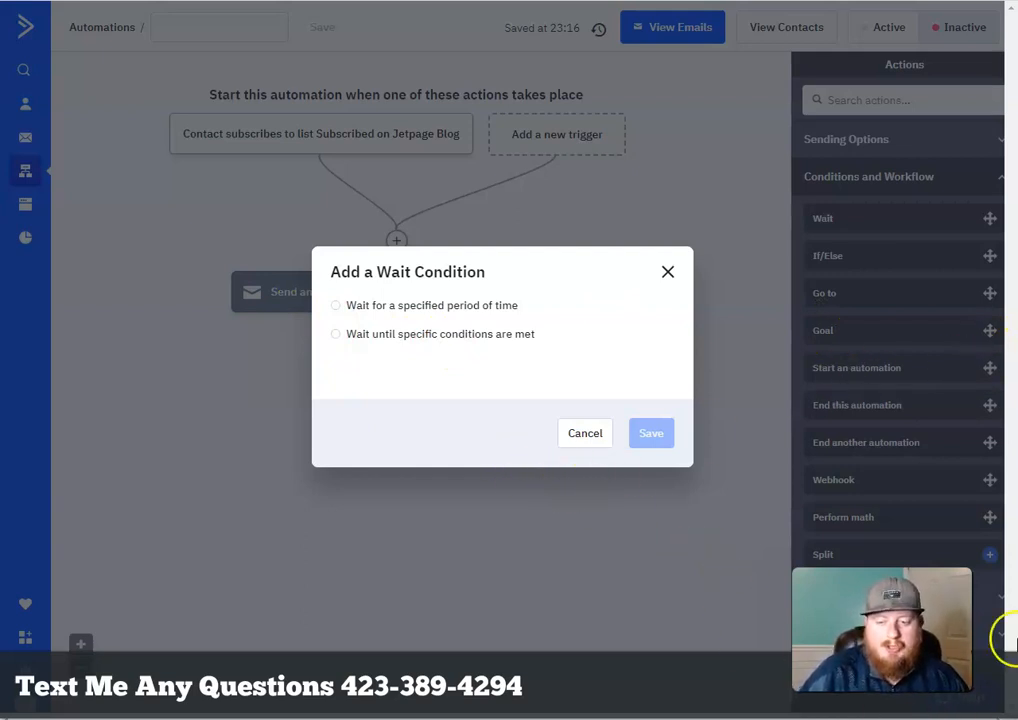
Set the wait to a specified period of 1 day and save it
click(336, 309)
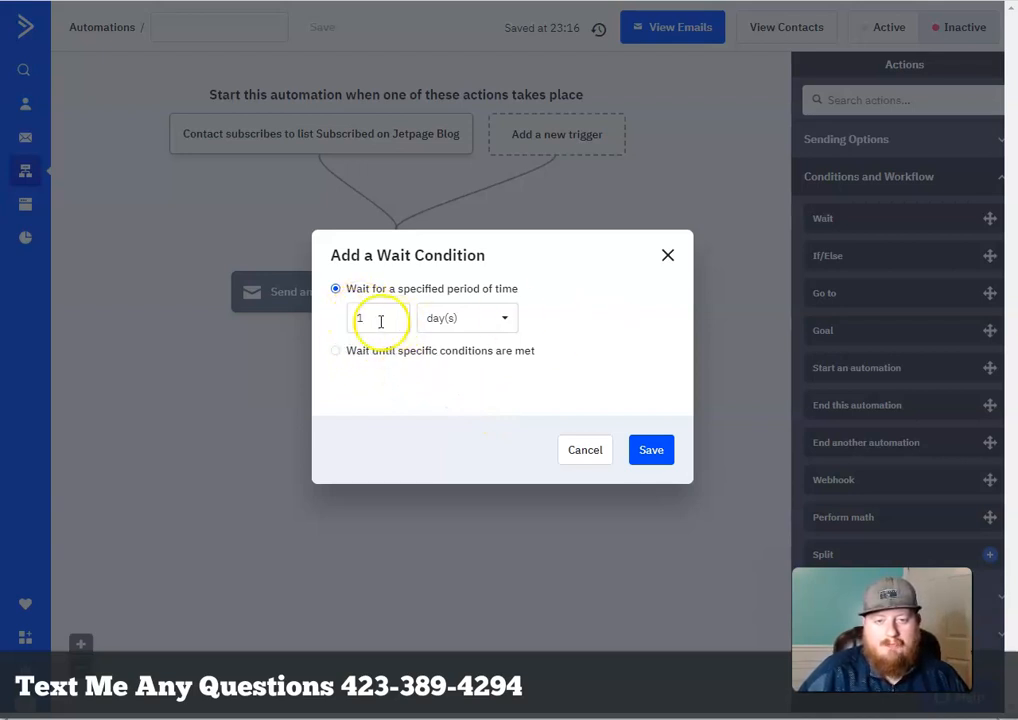
click(651, 451)
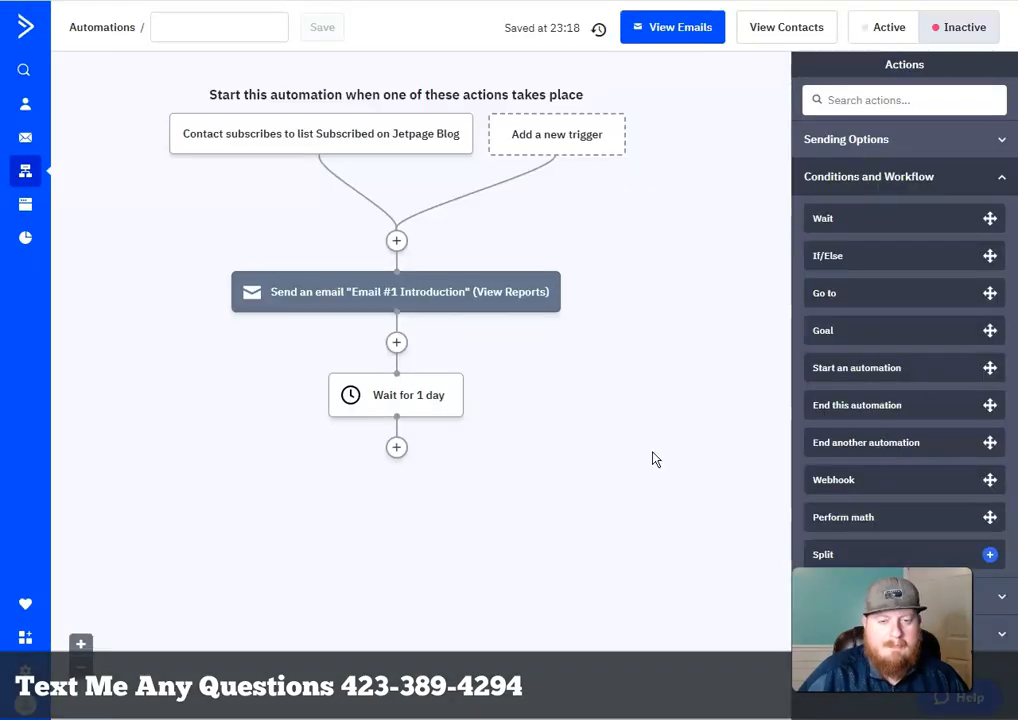
Expand Sending Options in the Actions panel to list the email-sending actions
mouse_move(355, 397)
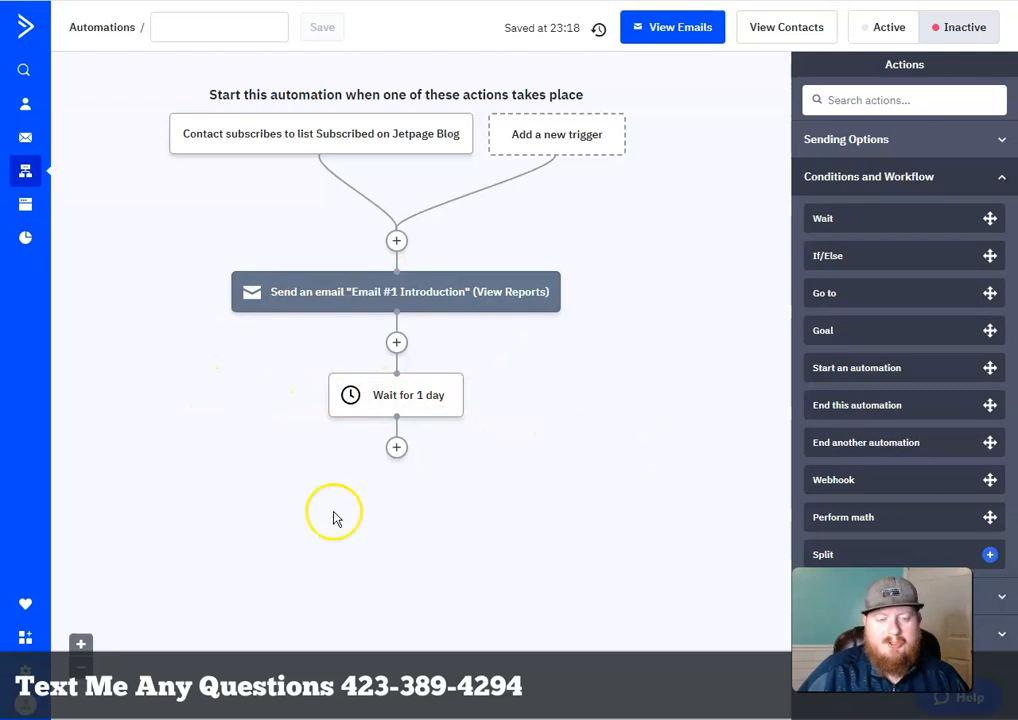
mouse_move(284, 317)
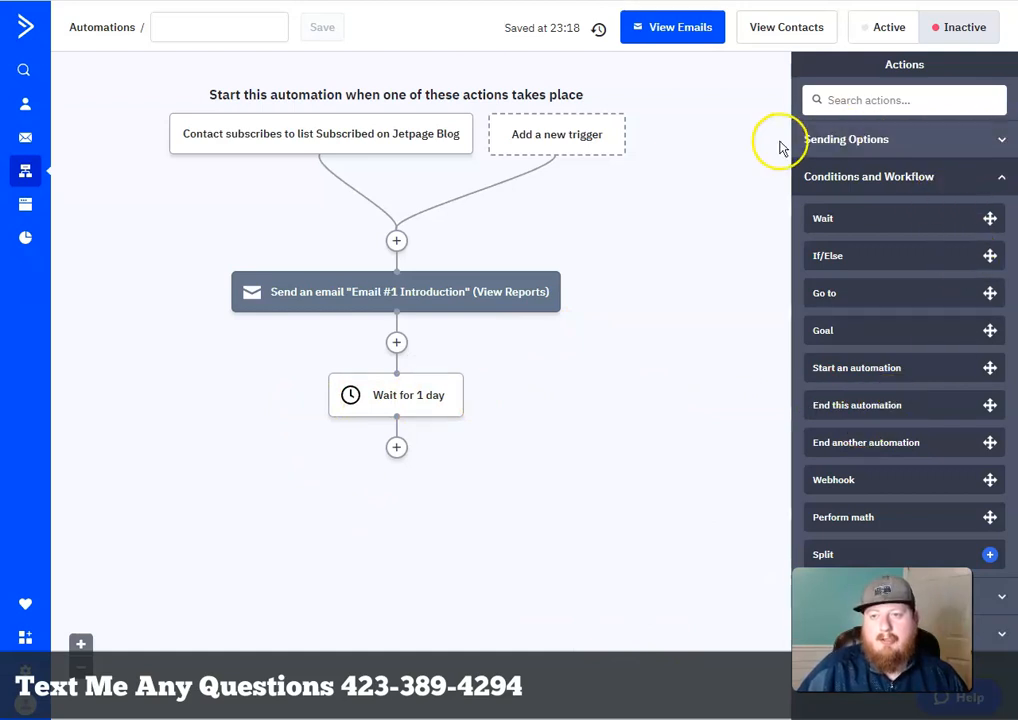
click(991, 143)
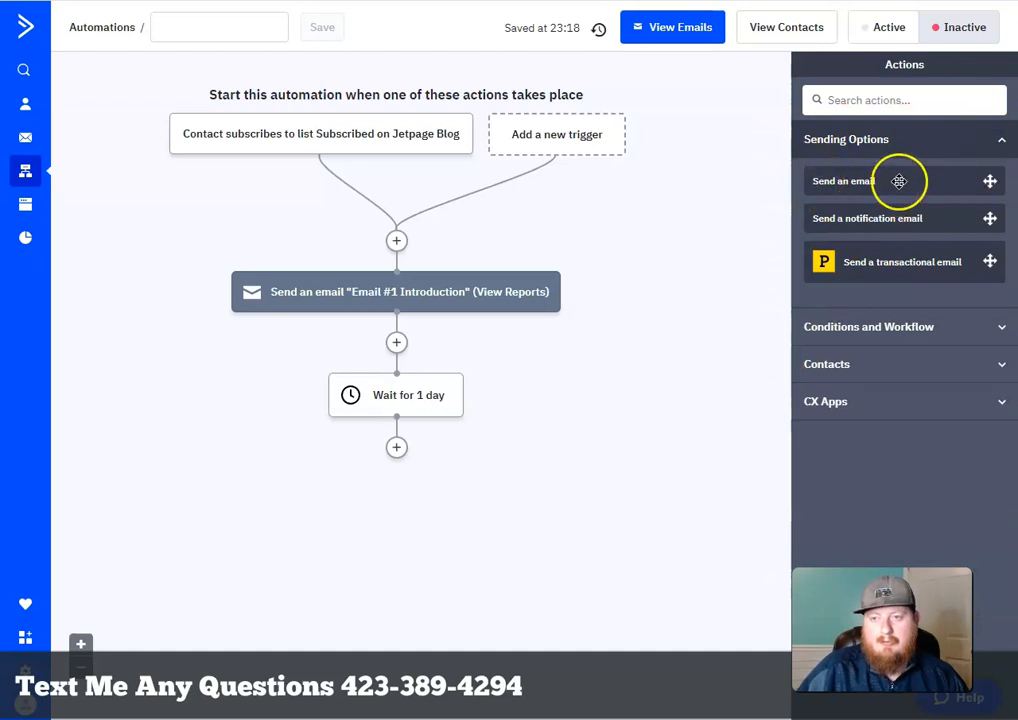
drag(902, 180, 432, 458)
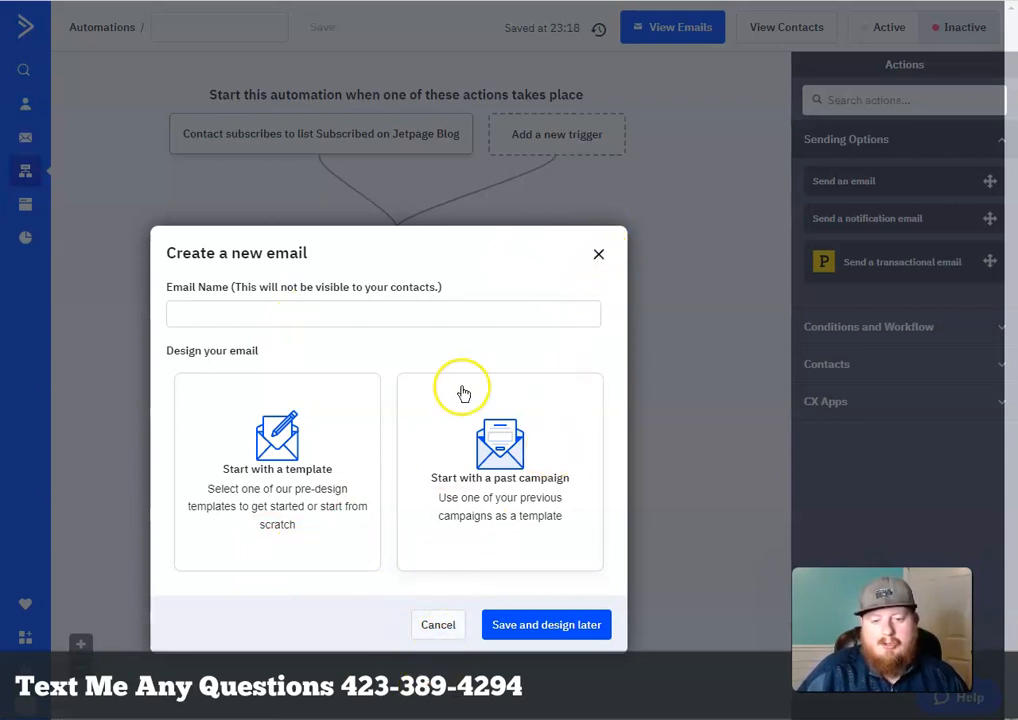
click(437, 627)
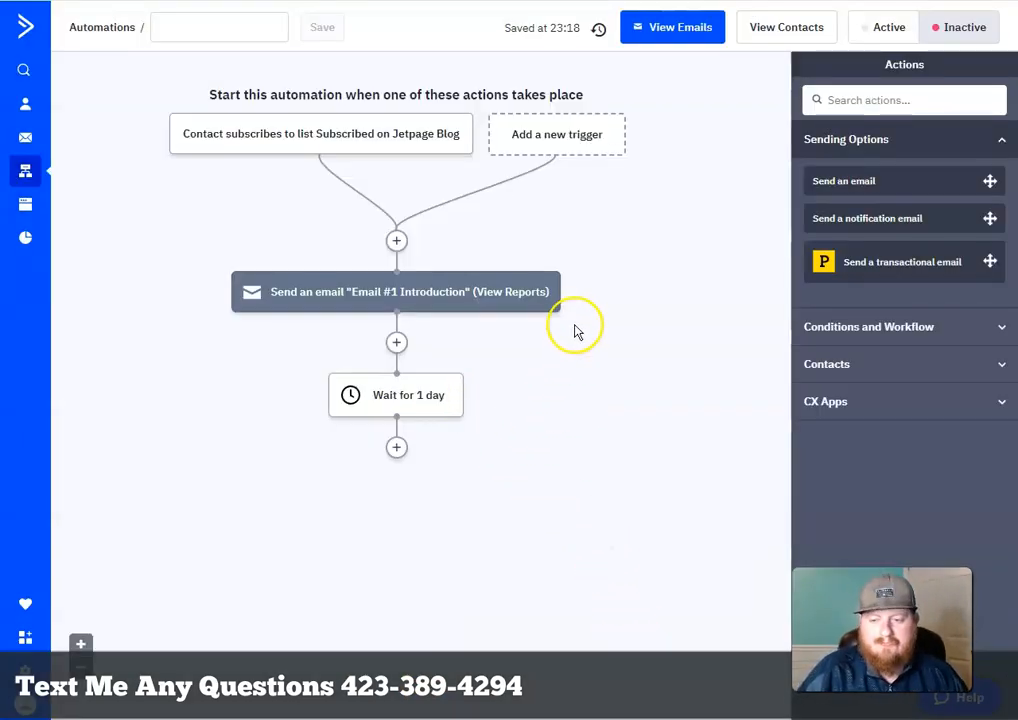
Scroll down the Affiliate Zone page to the Affiliate Quick Start steps and first video
mouse_move(557, 300)
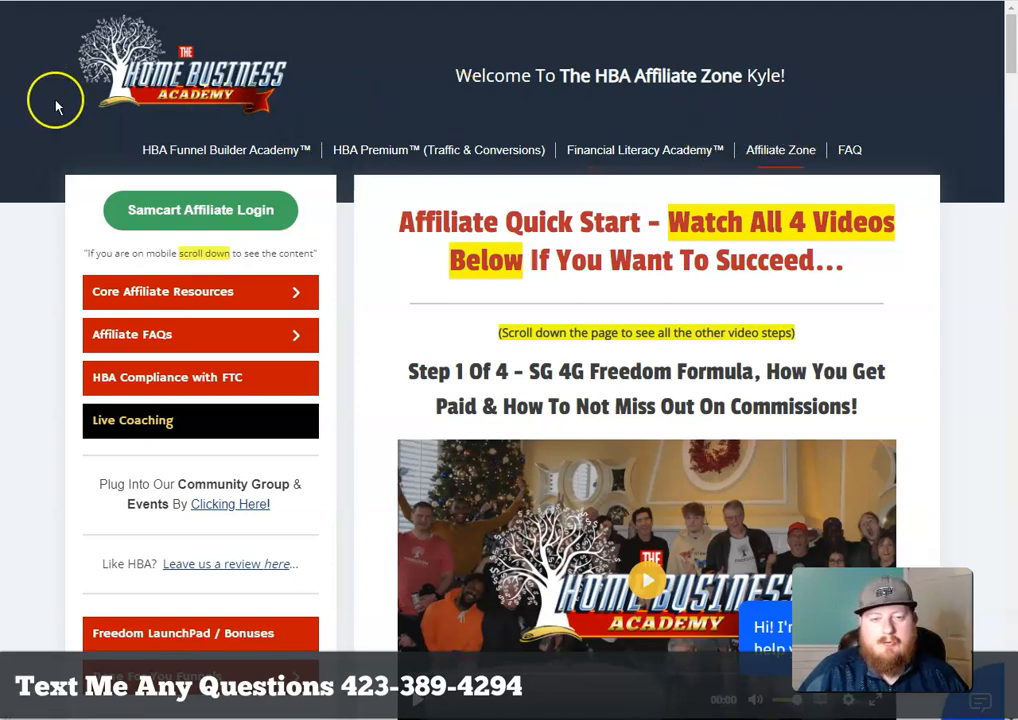
scroll(1000, 216, down, 1)
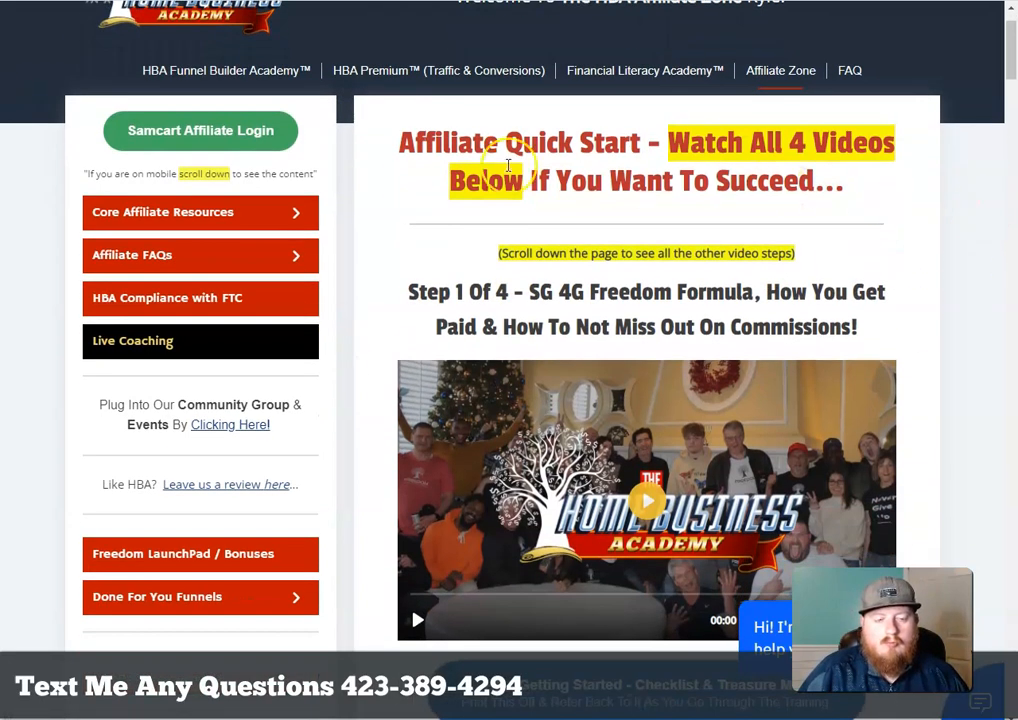
scroll(193, 200, down, 1)
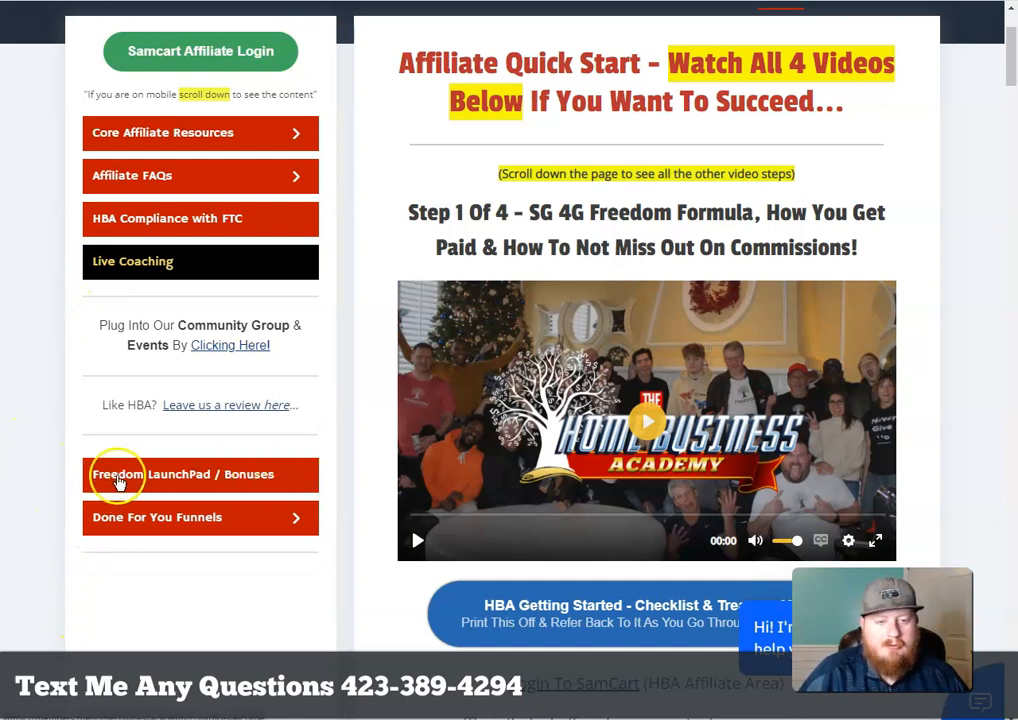
Go from Freedom LaunchPad bonuses to the 50 'Done For You' Emails page under Ultimate Email & Traffic Swipe
click(166, 488)
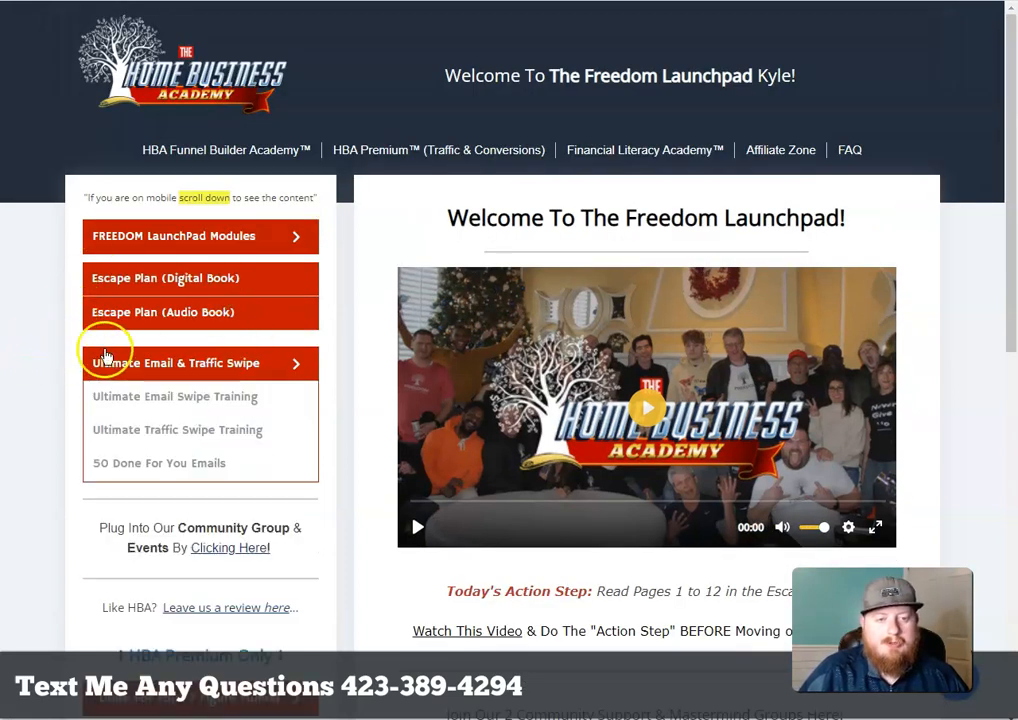
mouse_move(216, 375)
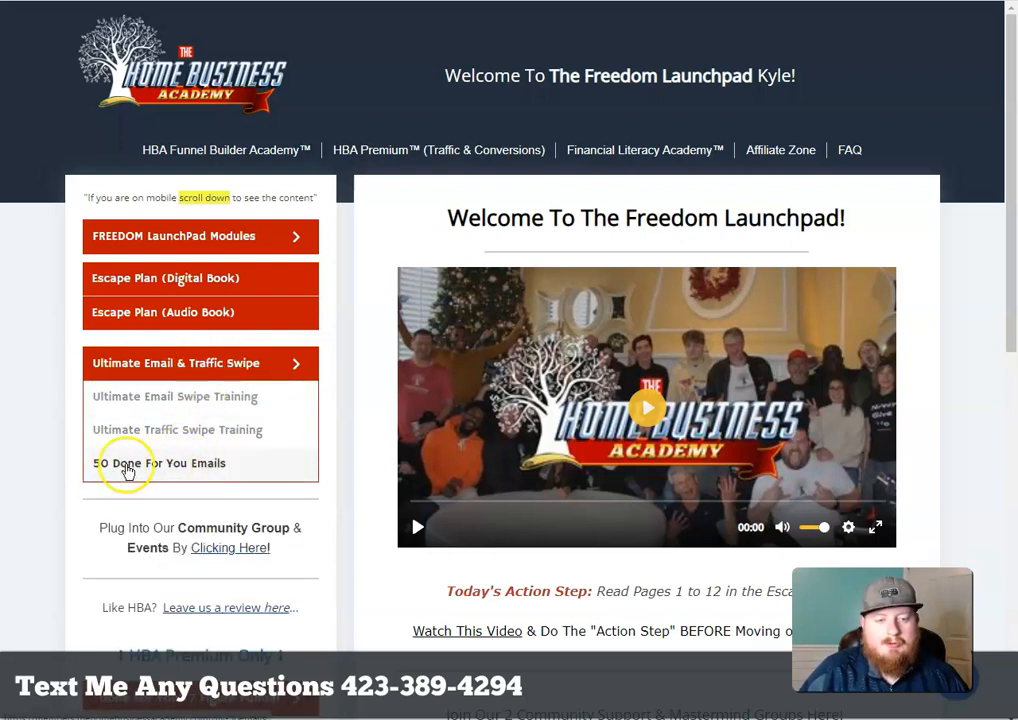
click(132, 468)
Scroll through the bonus page and open the 50 Email Swipe File download
scroll(970, 539, down, 2)
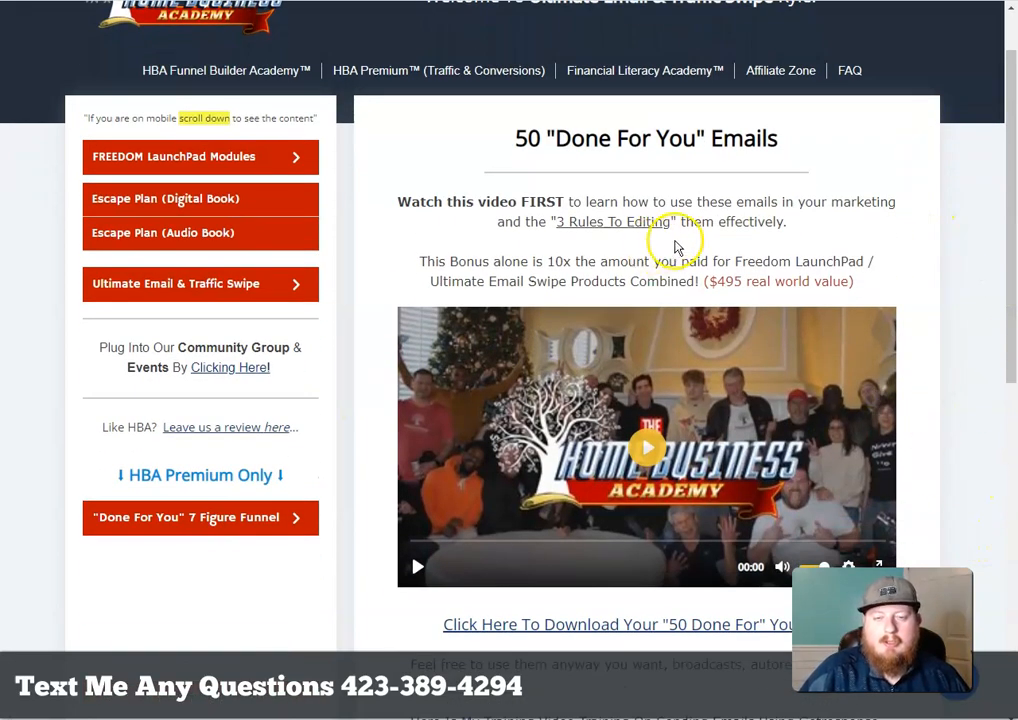
scroll(675, 246, down, 2)
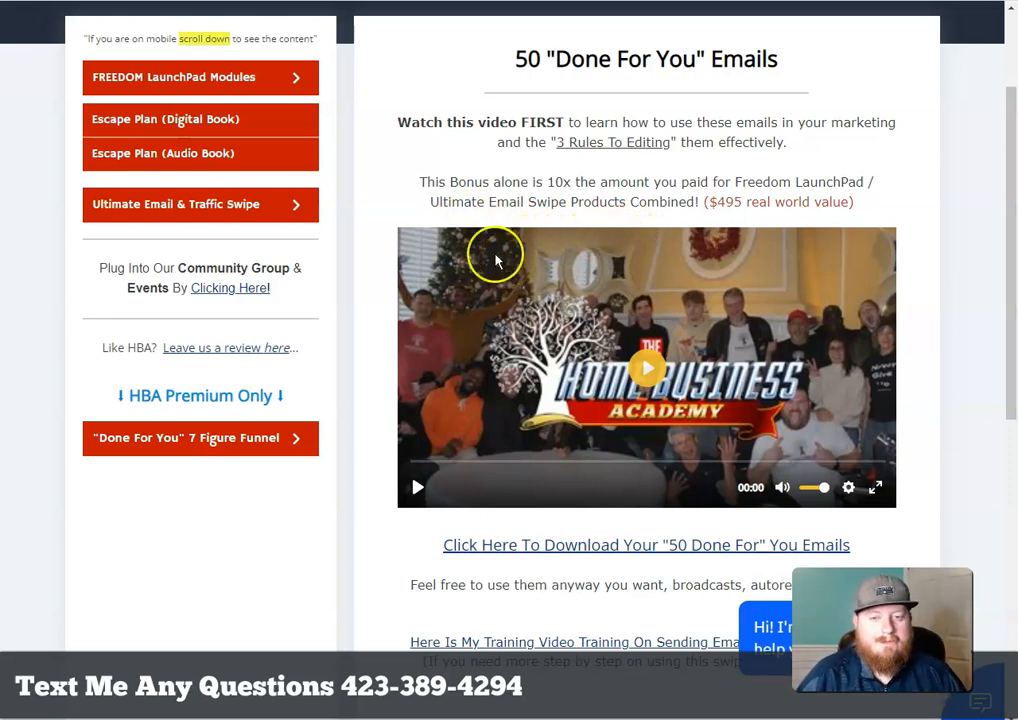
scroll(840, 153, up, 1)
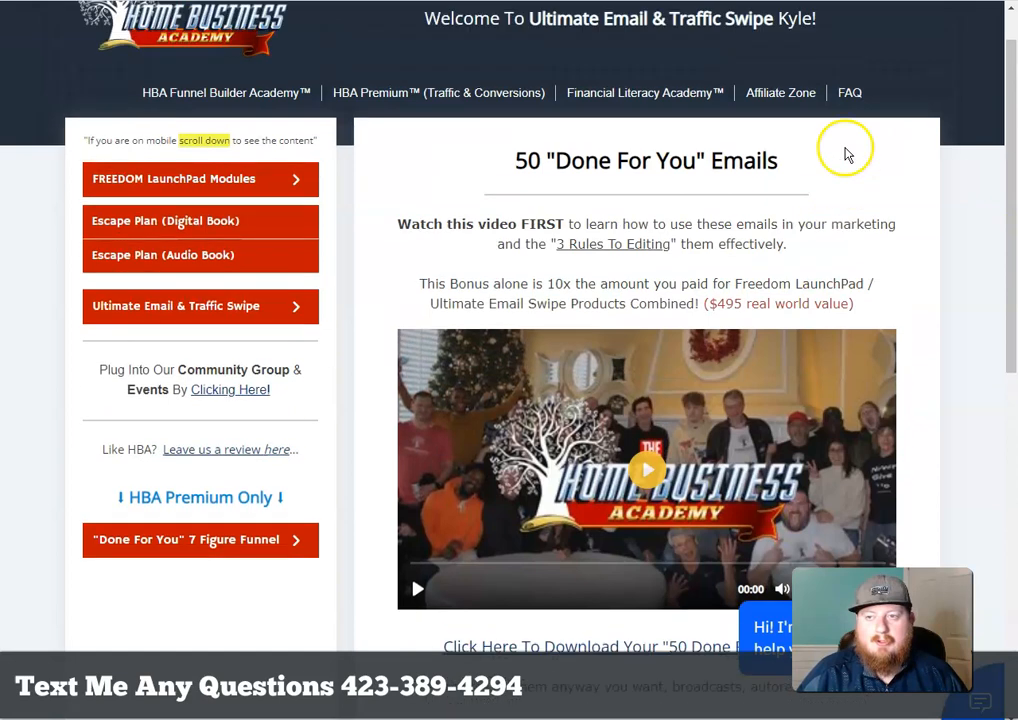
scroll(845, 153, up, 1)
scroll(922, 212, down, 1)
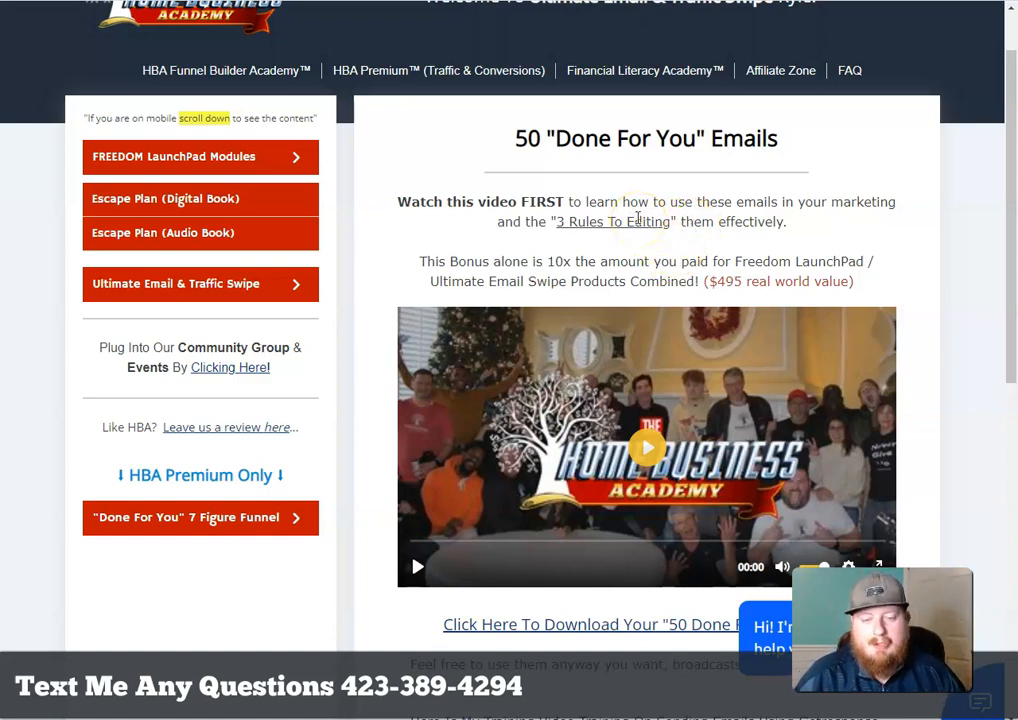
scroll(600, 272, down, 1)
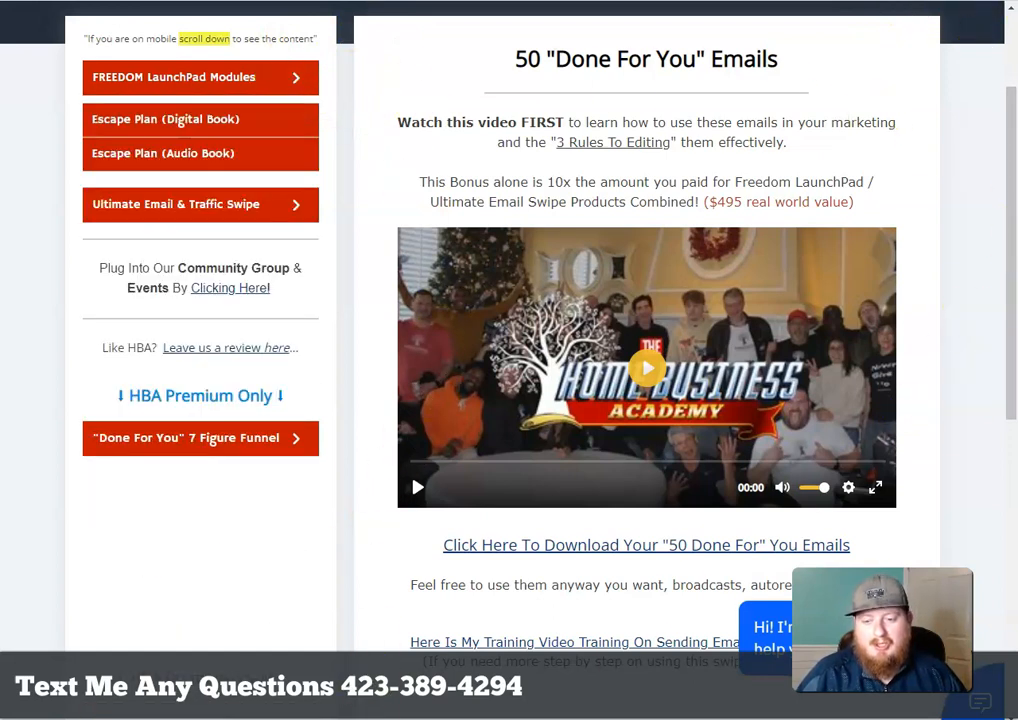
scroll(452, 525, down, 1)
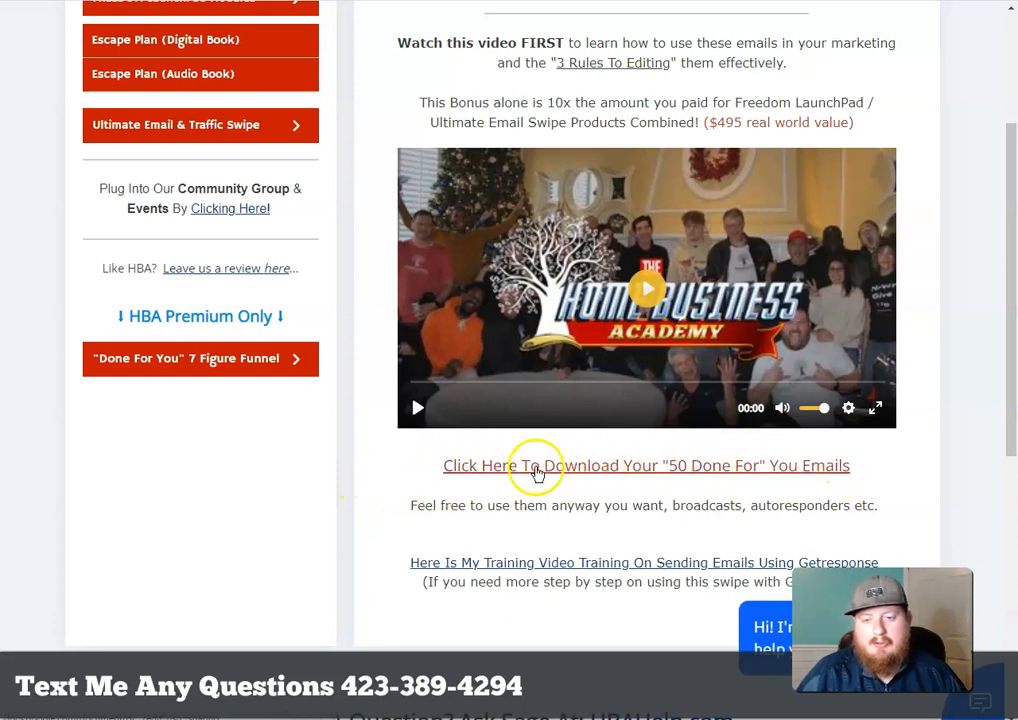
click(668, 468)
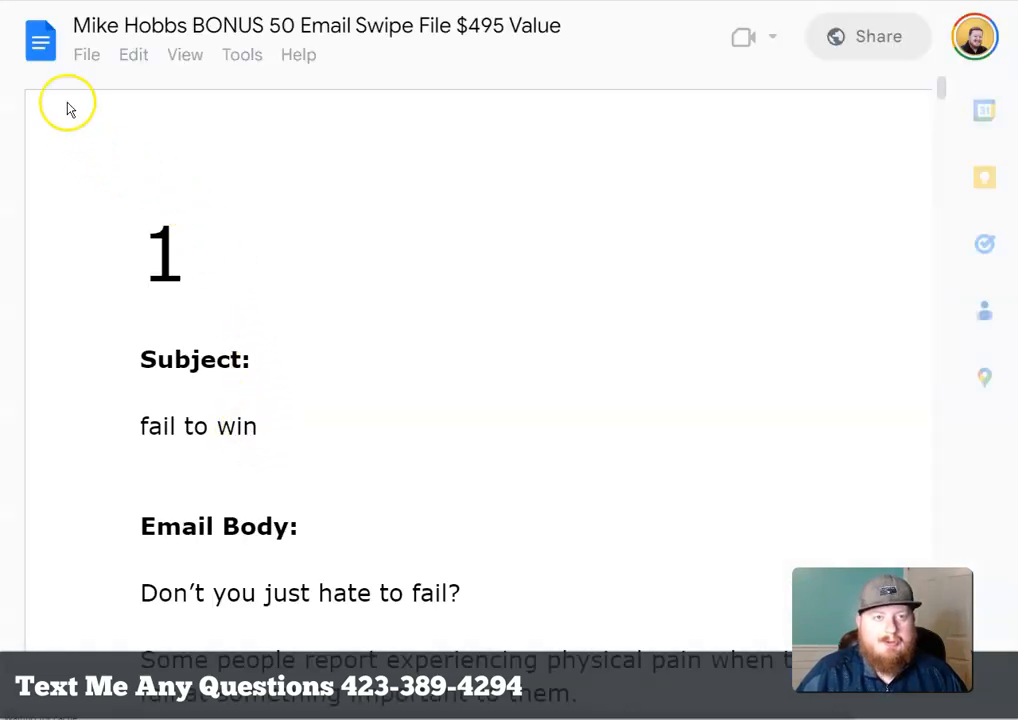
scroll(630, 150, down, 15)
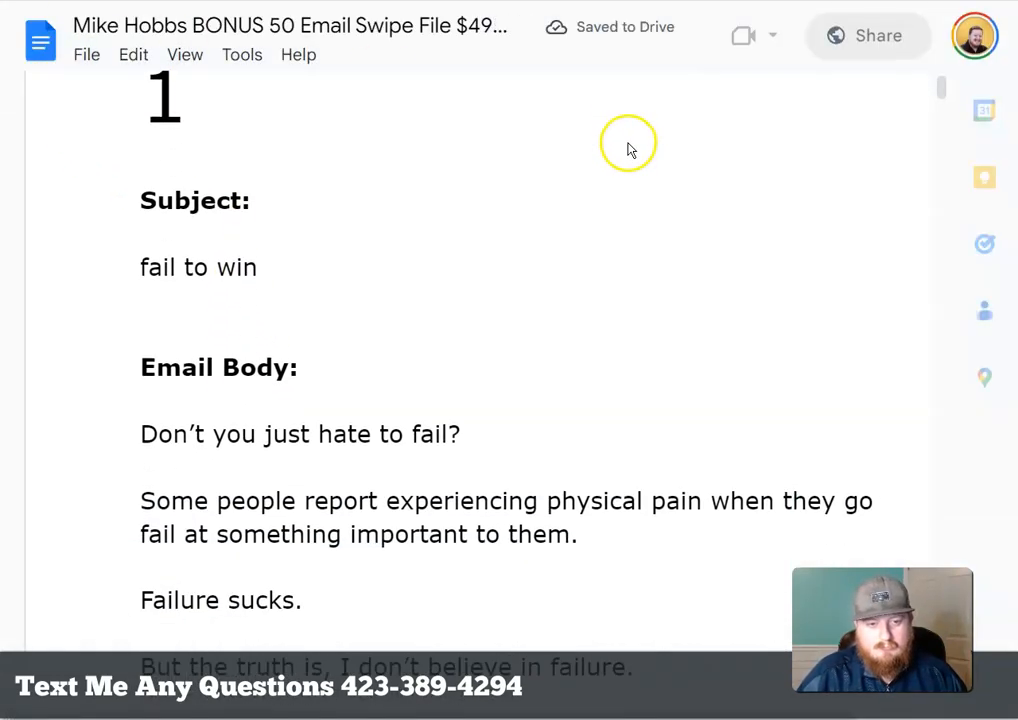
scroll(630, 160, down, 15)
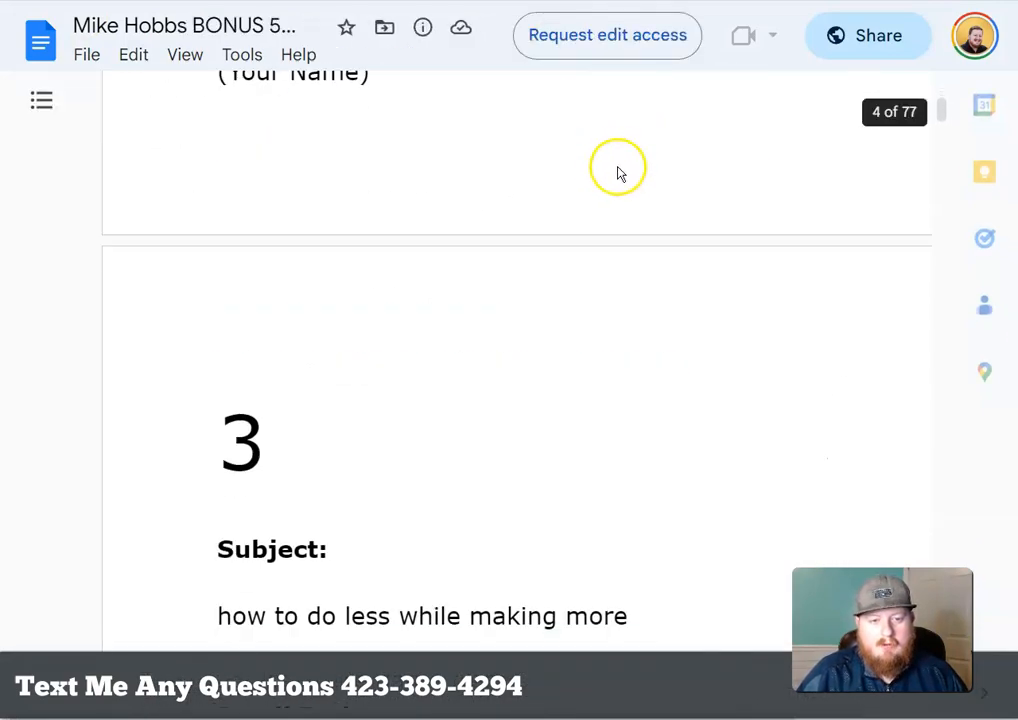
scroll(610, 170, down, 10)
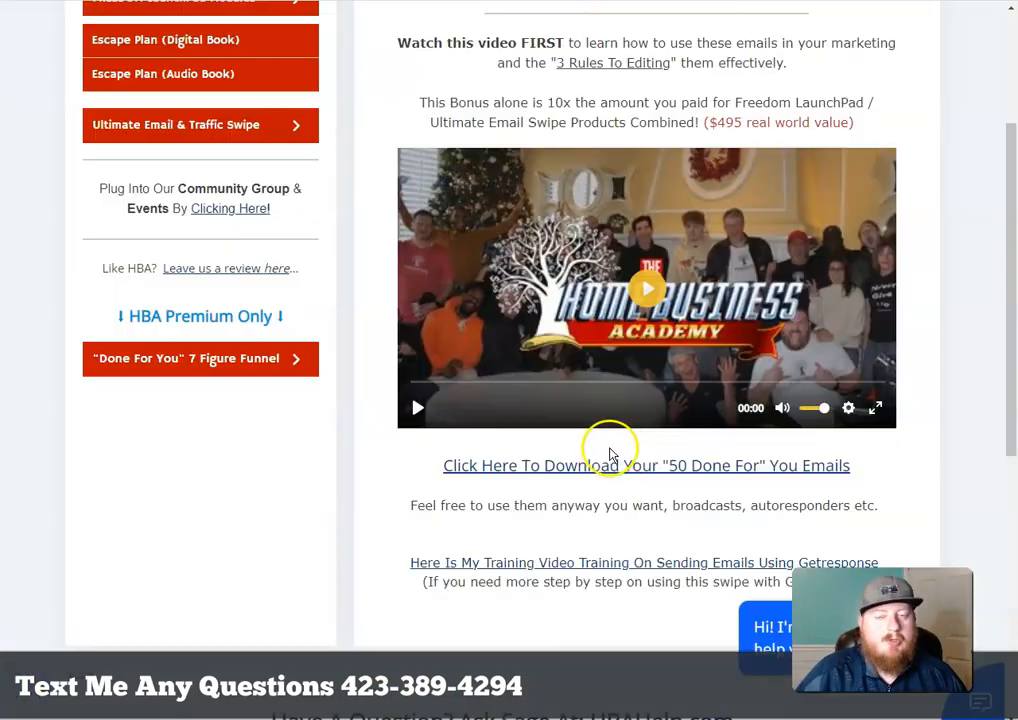
Scroll back to the top of the 50 'Done For You' Emails page
scroll(612, 455, up, 3)
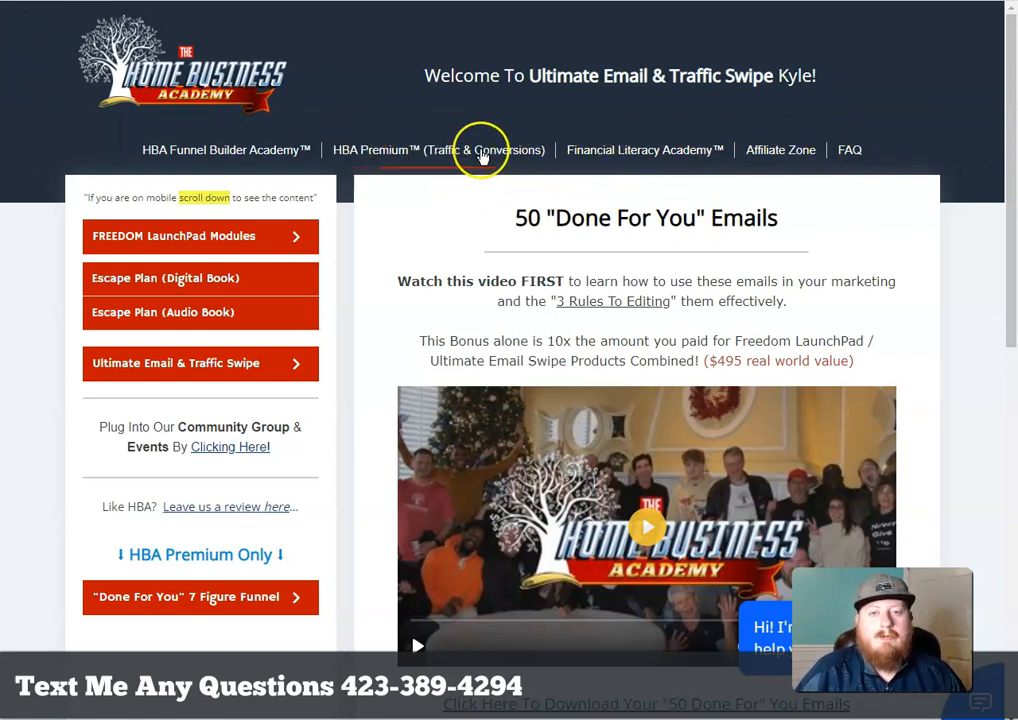
Open HBA Premium (Traffic & Conversions) and launch the Emerson Magic Content Machine from the sidebar
click(408, 155)
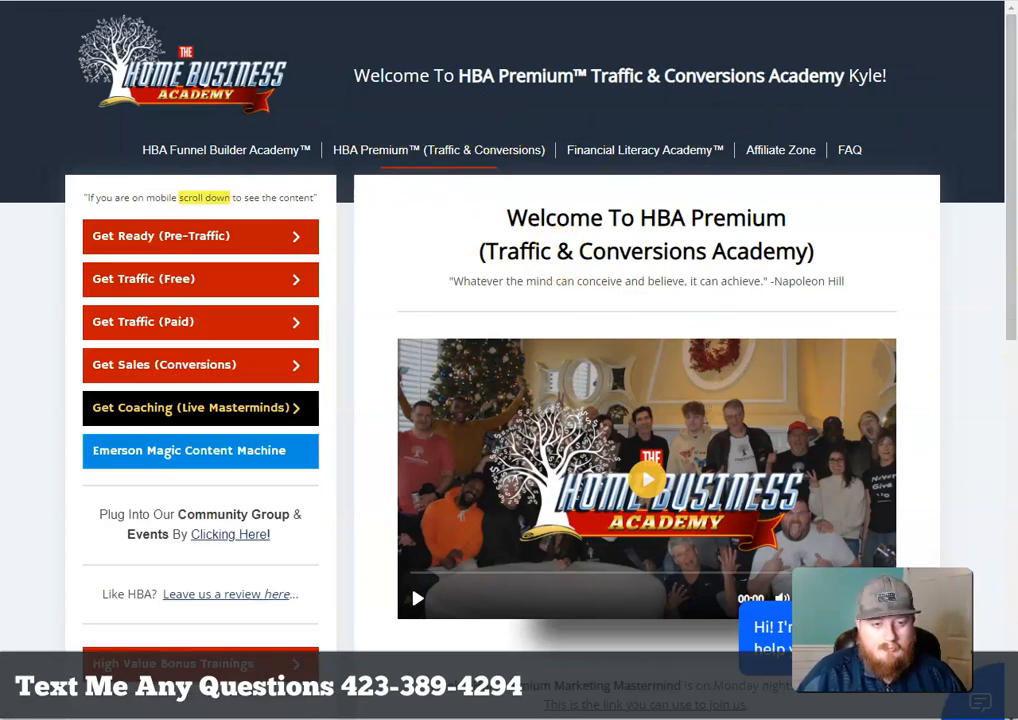
scroll(30, 185, down, 1)
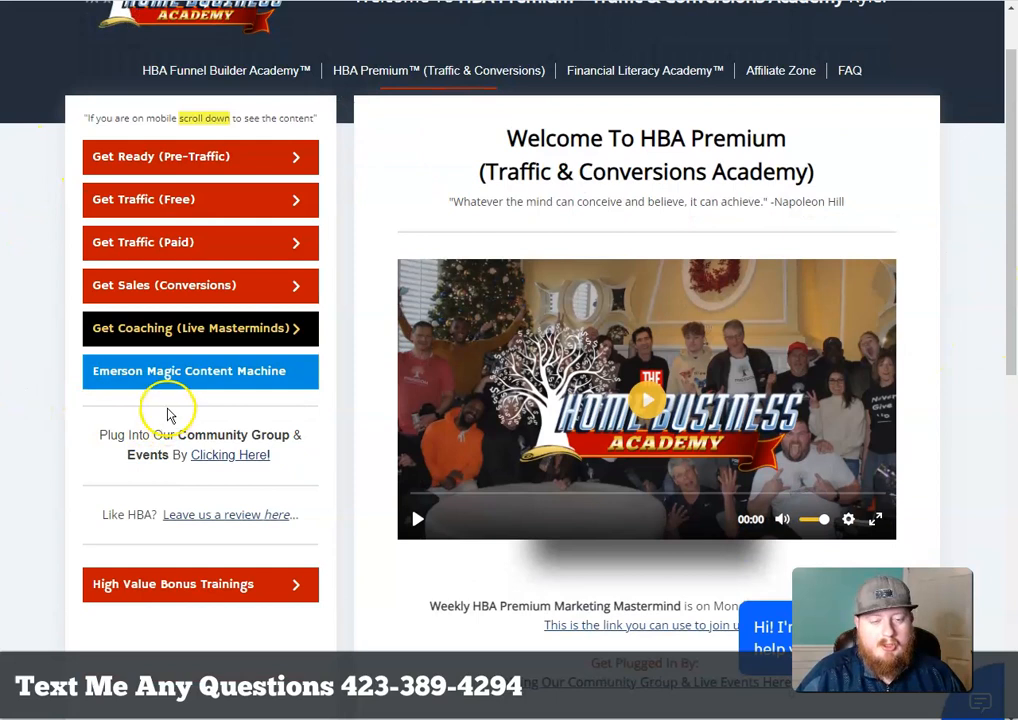
click(257, 384)
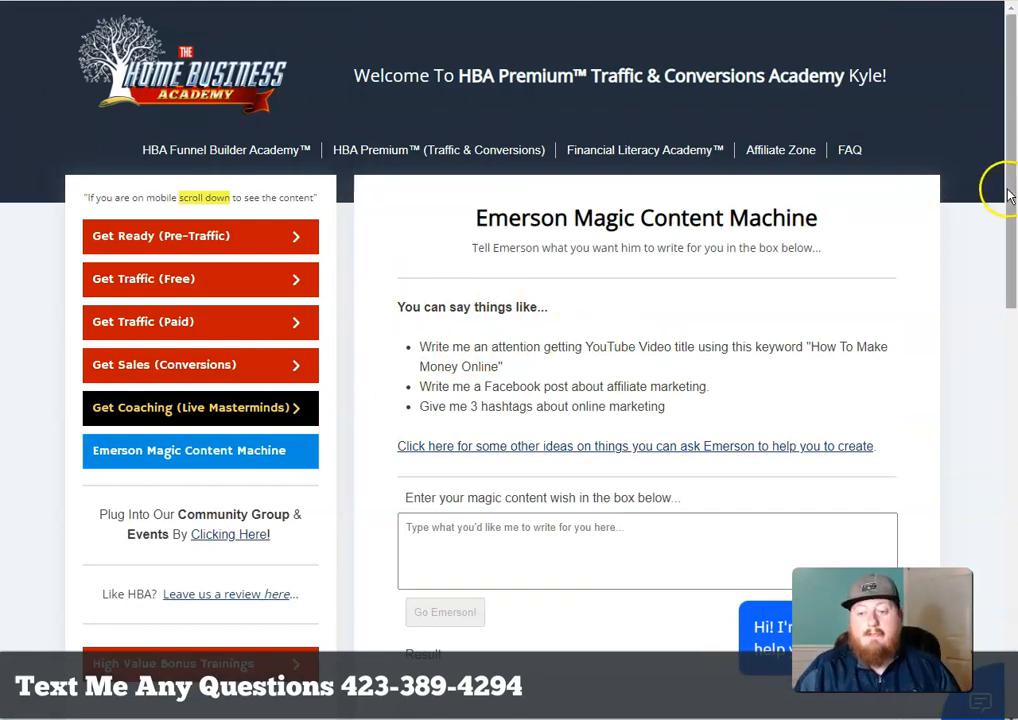
scroll(983, 280, down, 2)
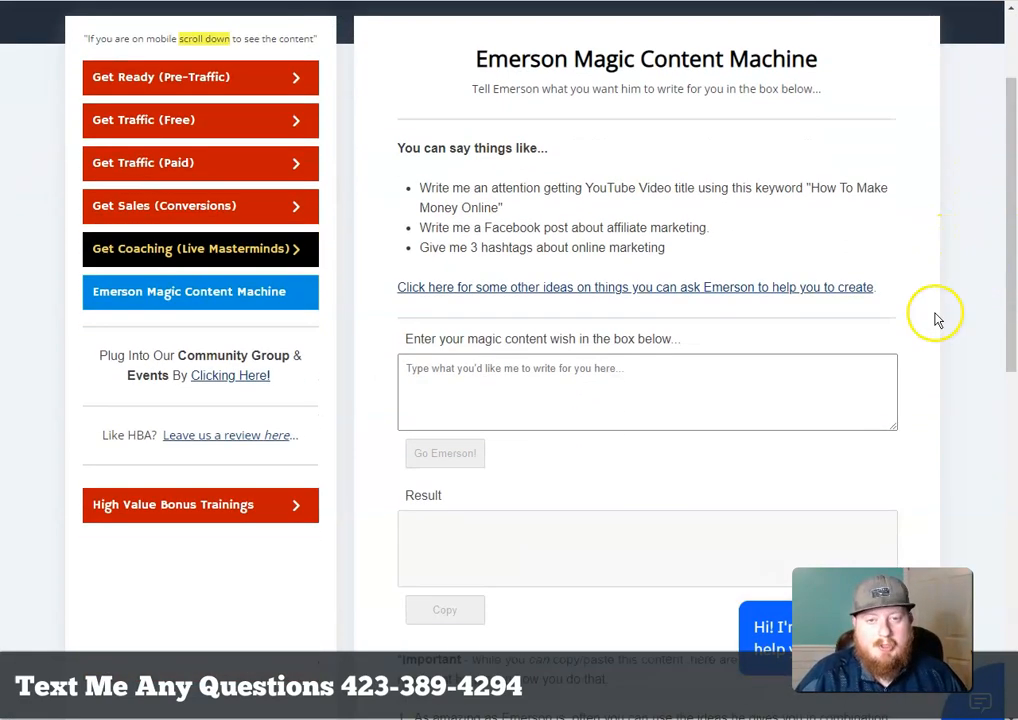
scroll(950, 316, up, 2)
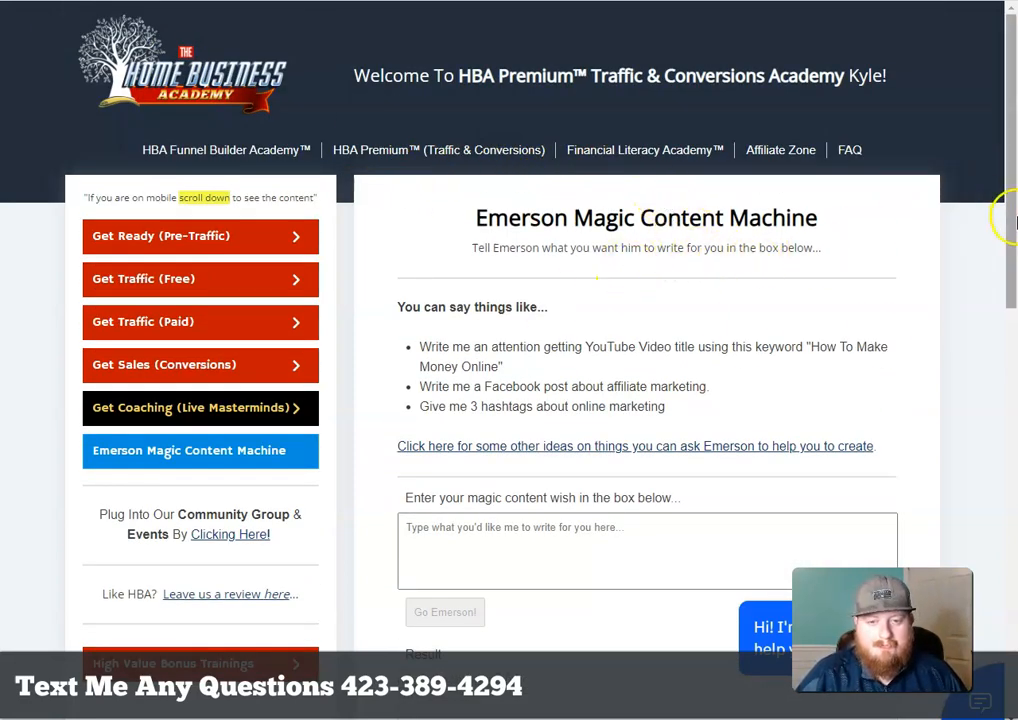
scroll(561, 500, down, 3)
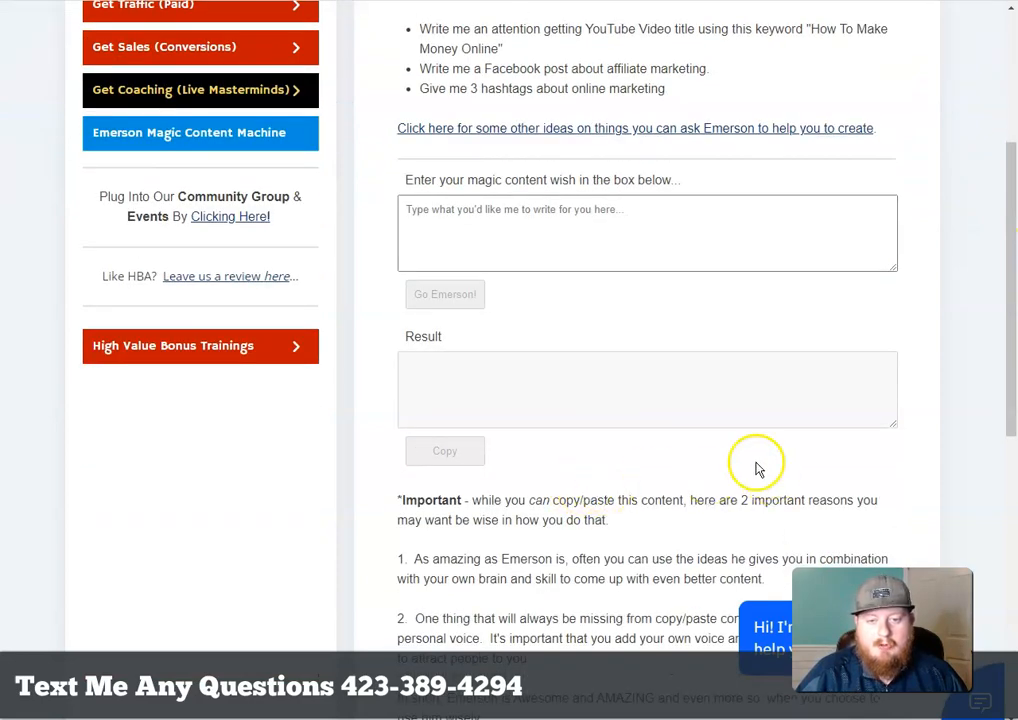
scroll(859, 459, down, 4)
scroll(770, 480, up, 3)
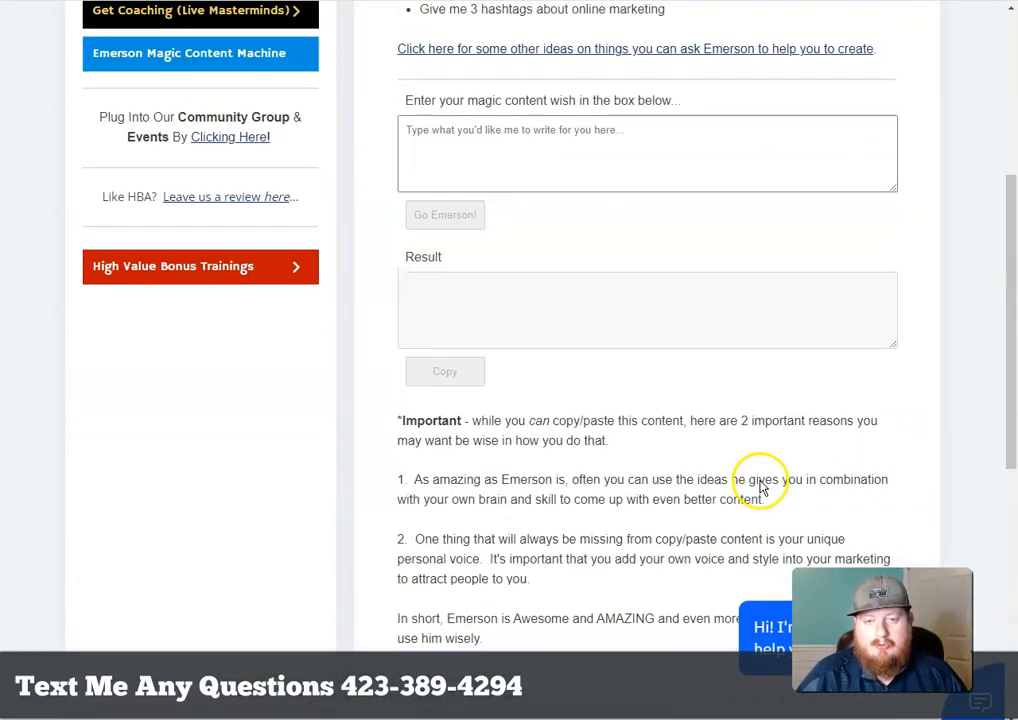
scroll(840, 420, up, 4)
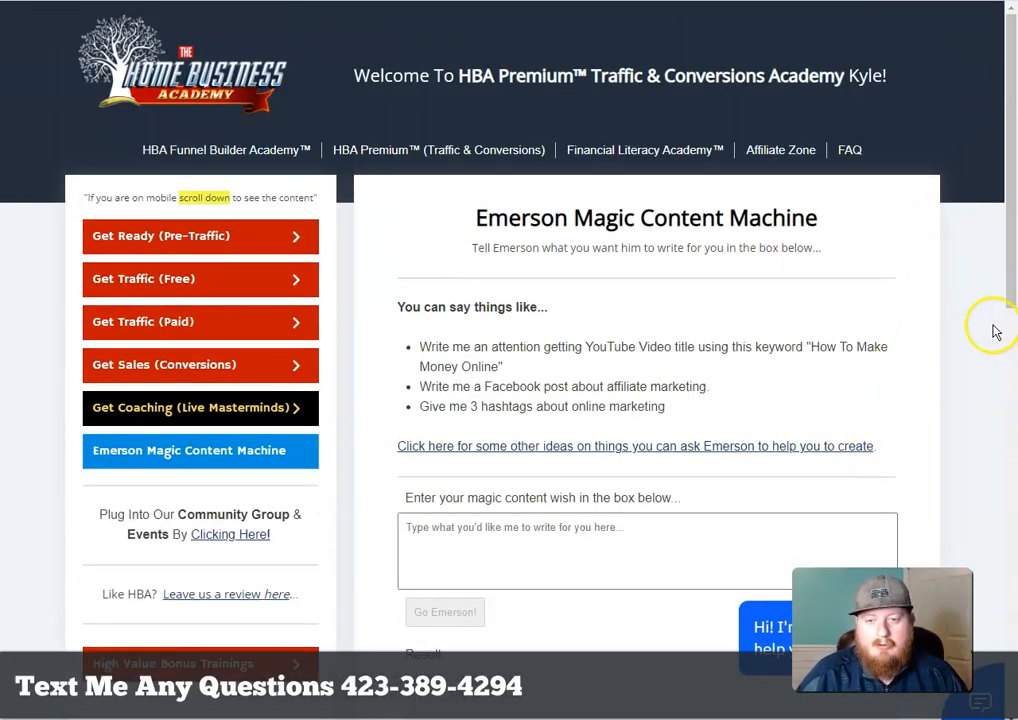
scroll(777, 313, down, 3)
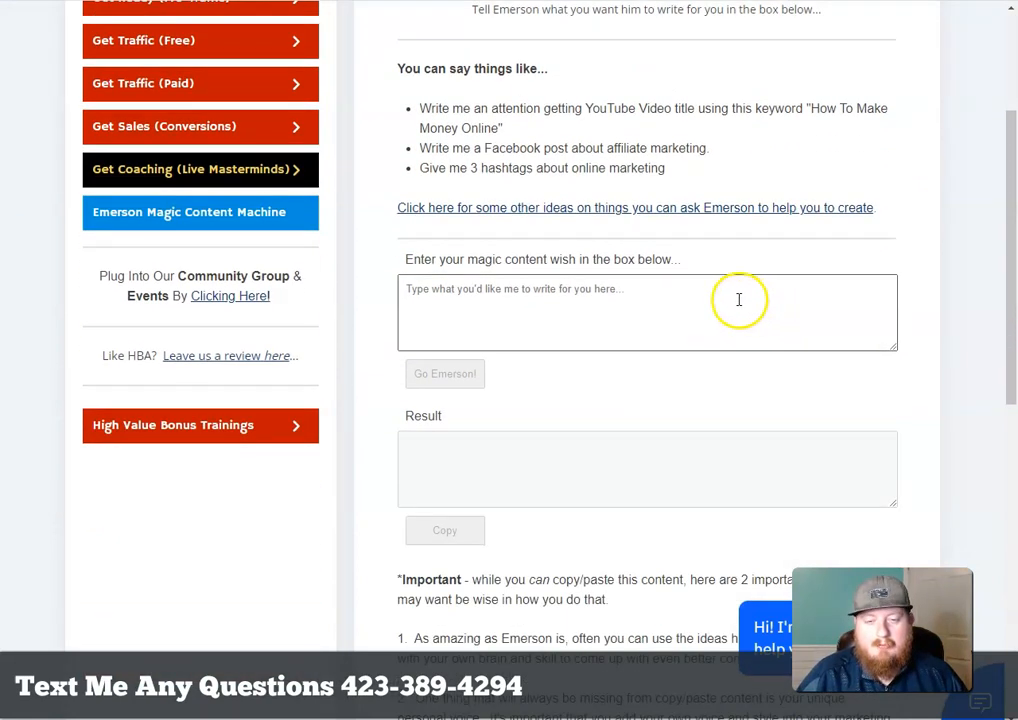
Ask Emerson for a high-converting lead email about the all-in-one business and generate it
click(673, 295)
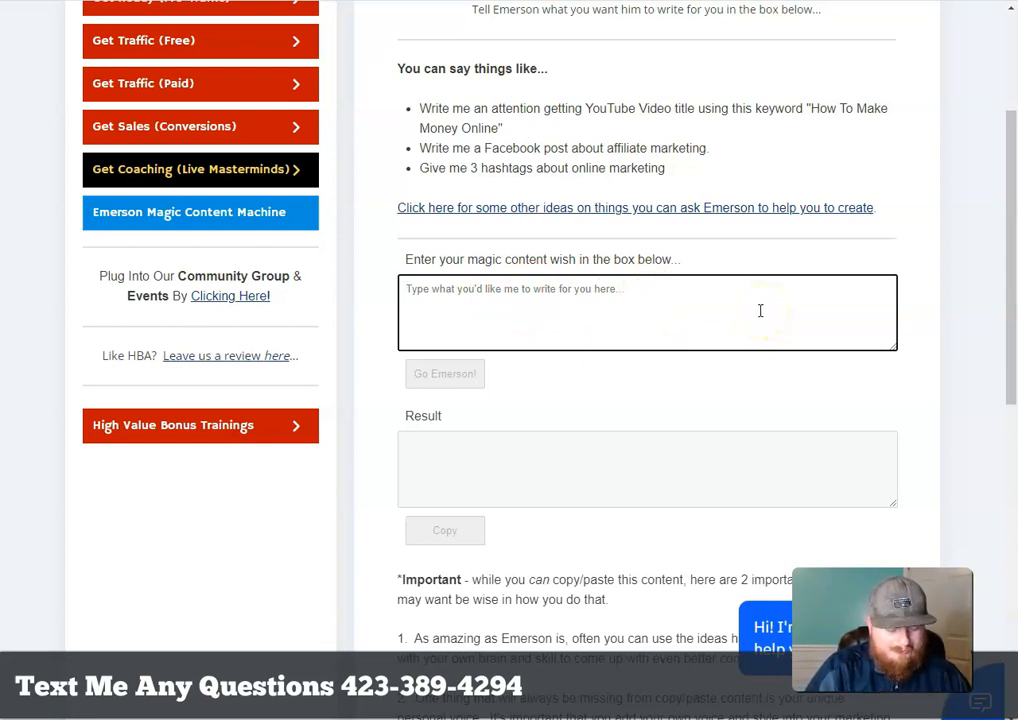
text(wr)
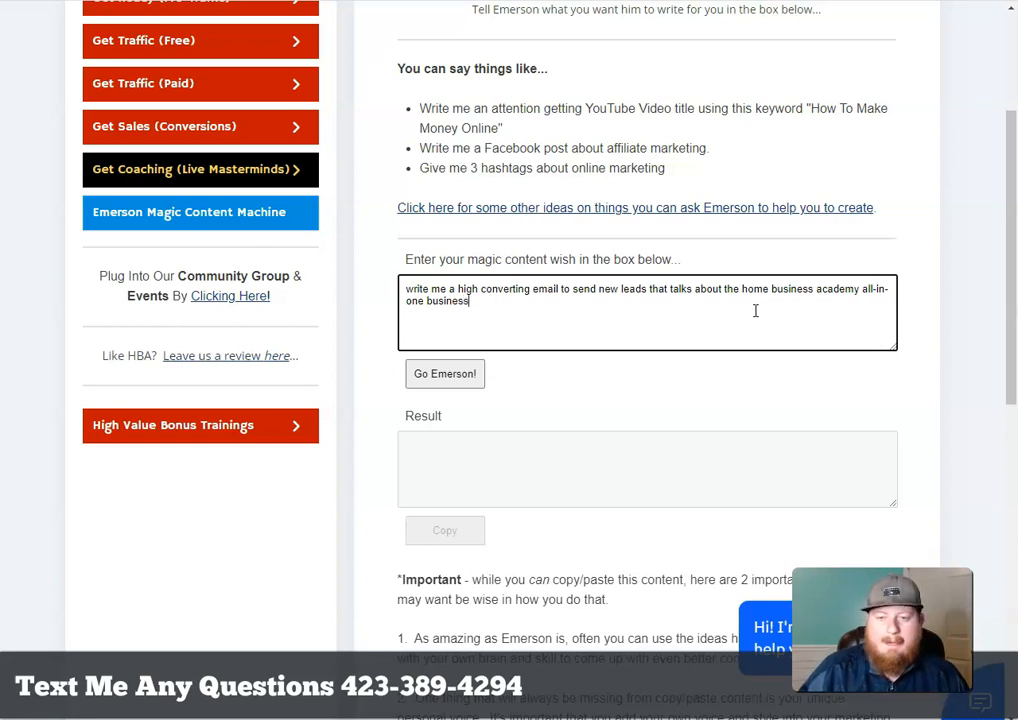
click(445, 374)
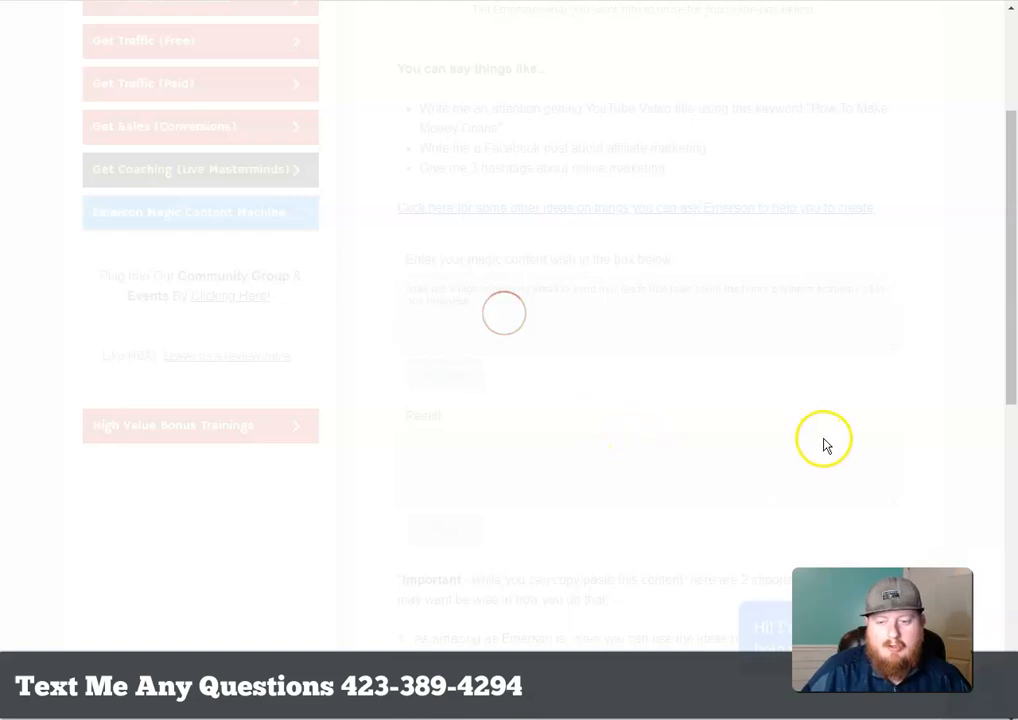
scroll(860, 189, down, 1)
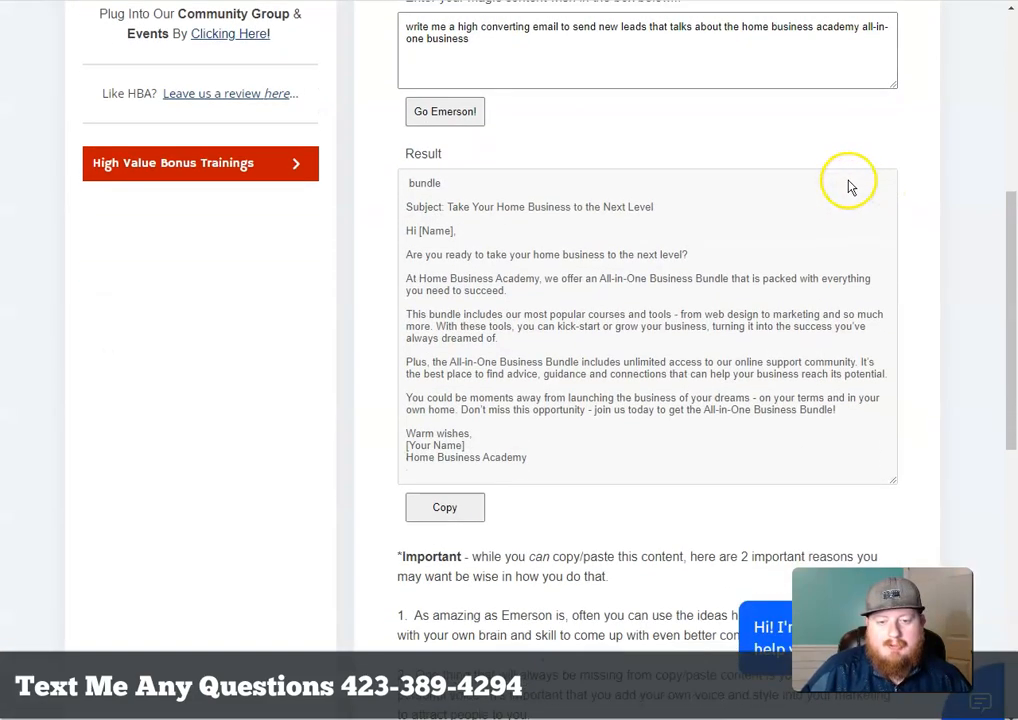
scroll(600, 372, up, 2)
scroll(400, 286, down, 1)
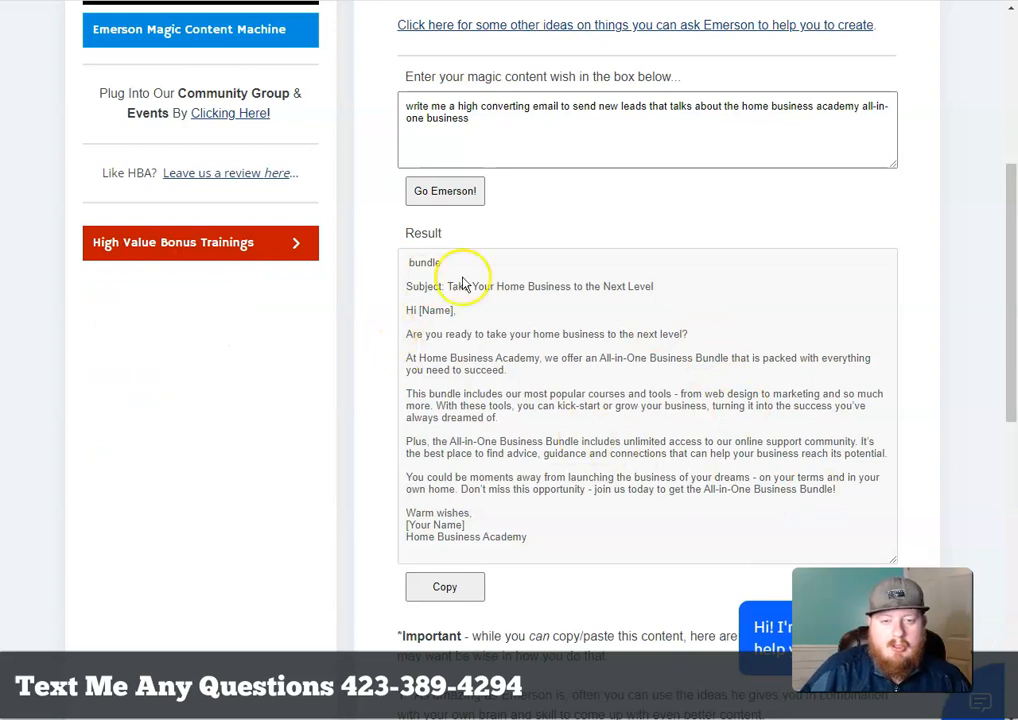
scroll(561, 317, down, 1)
scroll(561, 317, down, 1)
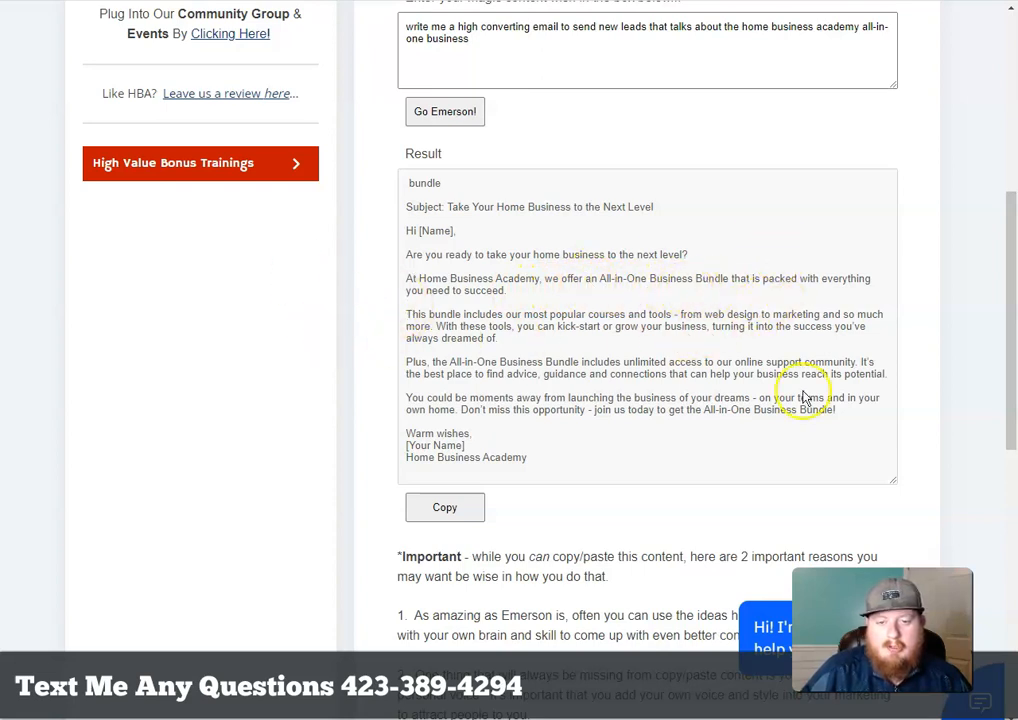
Review the generated All-in-One Business Bundle email in the Result box
scroll(795, 402, down, 1)
scroll(1012, 420, up, 1)
scroll(1004, 300, up, 5)
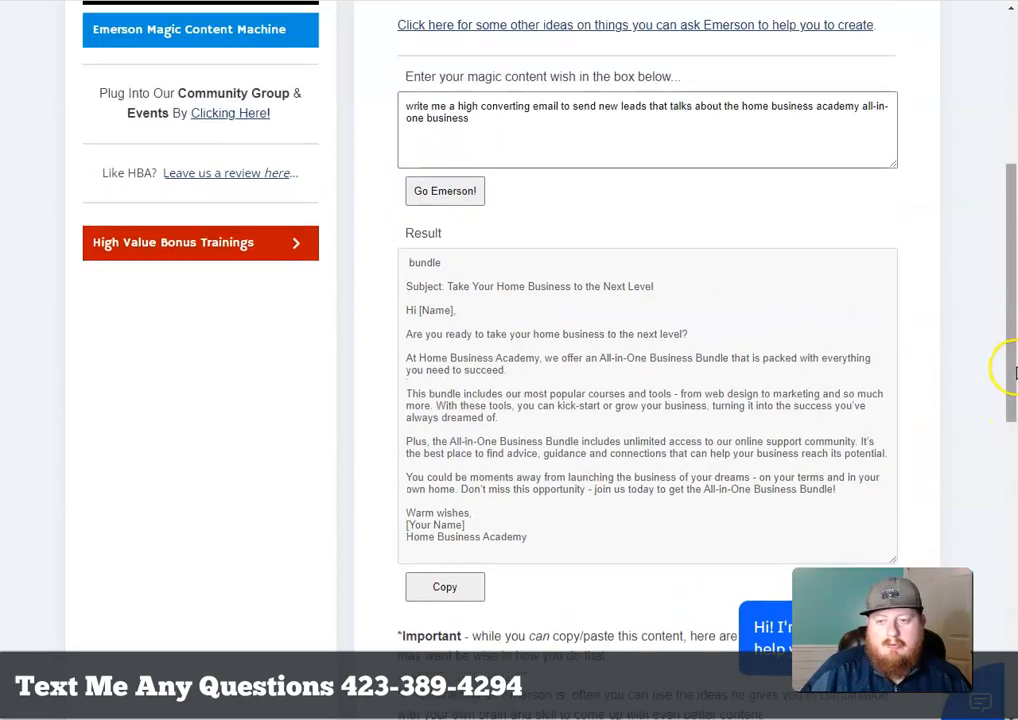
scroll(1008, 205, down, 4)
scroll(977, 211, down, 3)
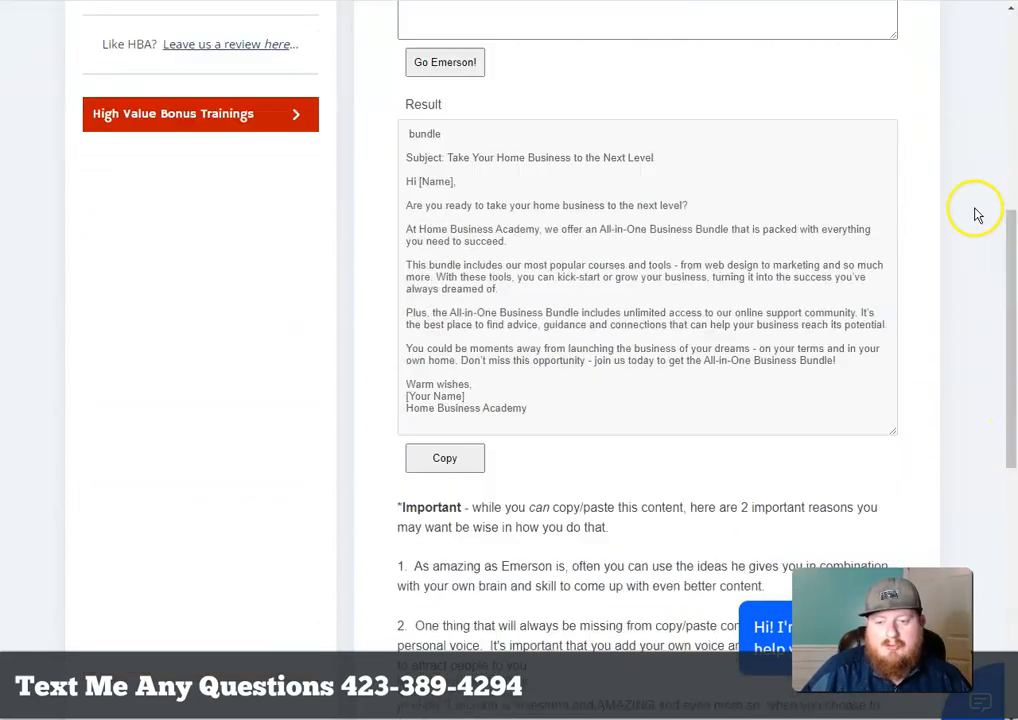
scroll(868, 294, down, 2)
scroll(860, 310, down, 2)
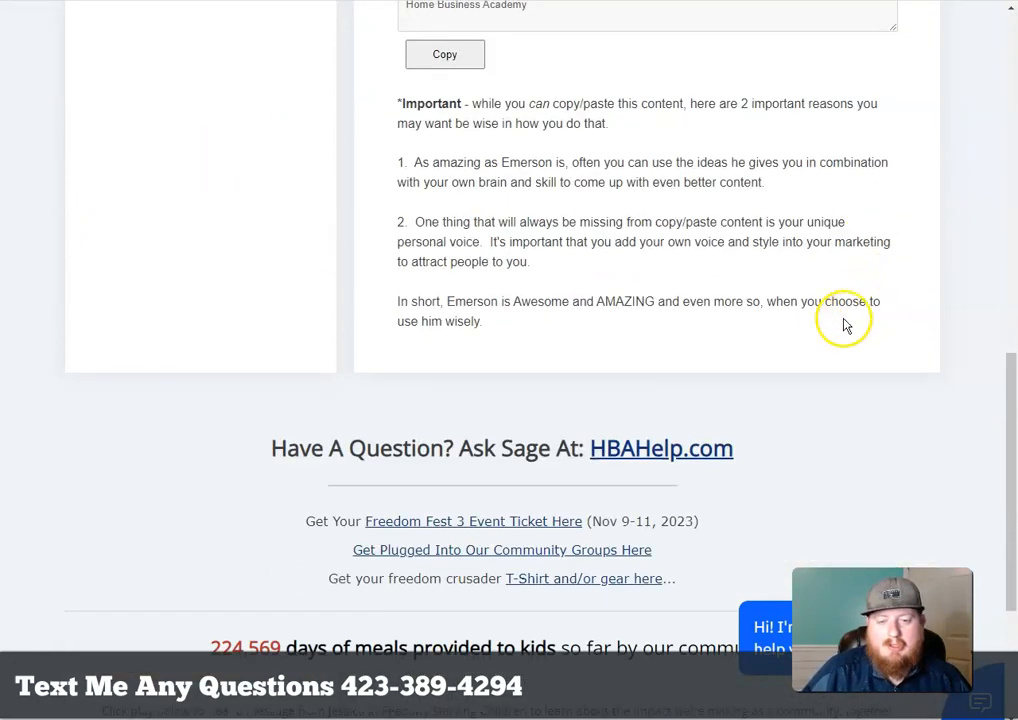
scroll(935, 380, up, 5)
scroll(940, 380, up, 7)
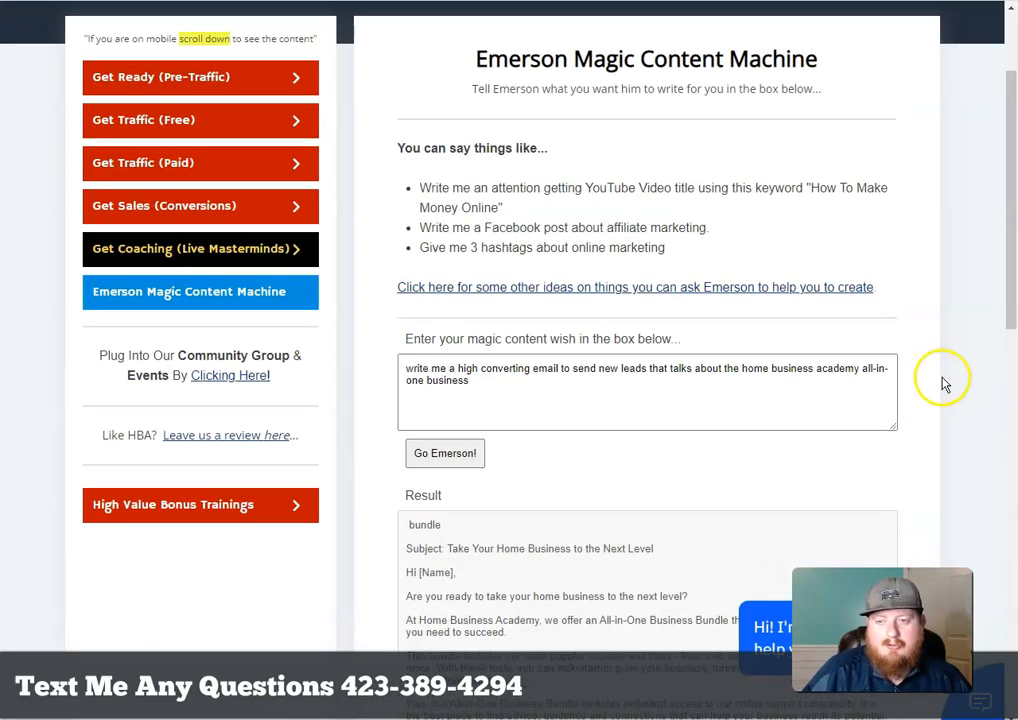
scroll(893, 365, down, 2)
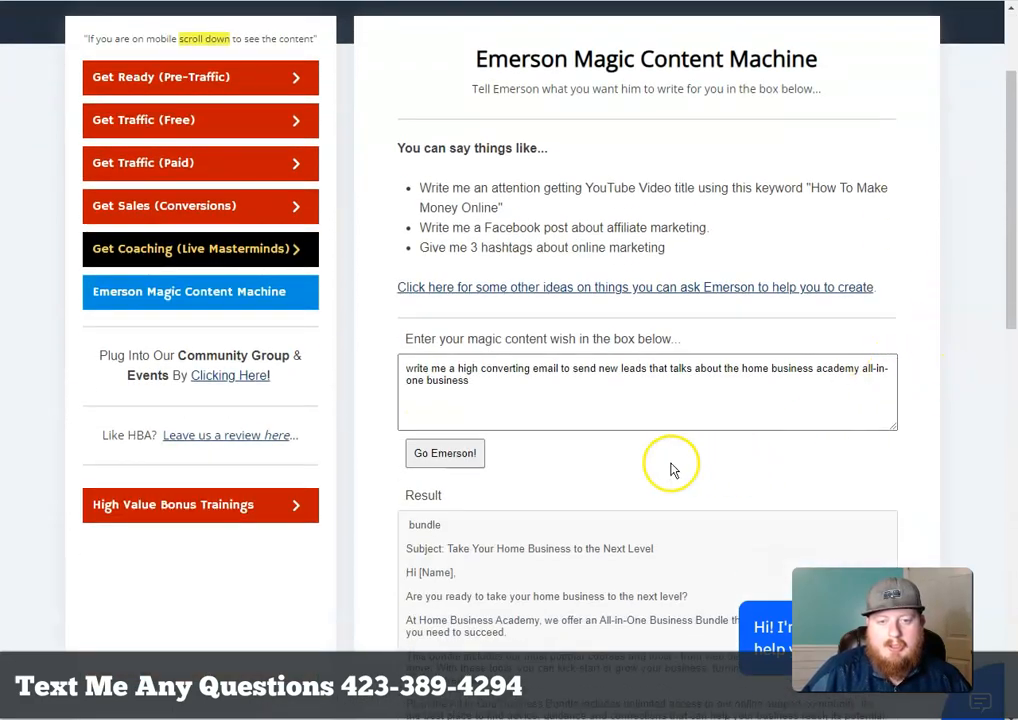
Recheck the content request and result, then return to the ActiveCampaign automation
click(492, 387)
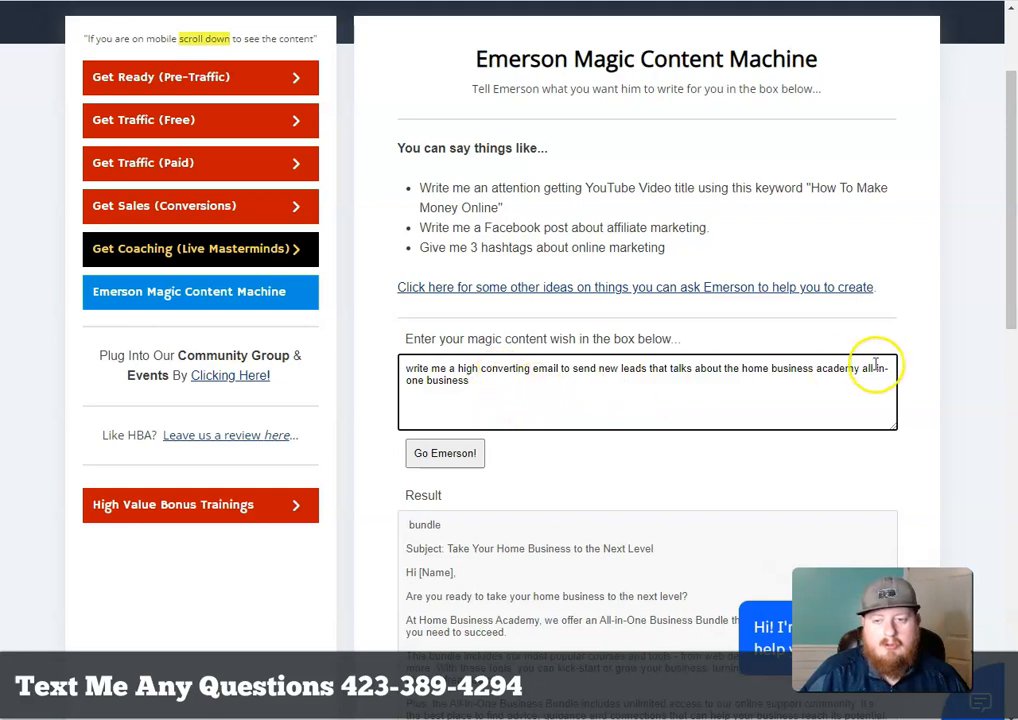
scroll(680, 411, up, 2)
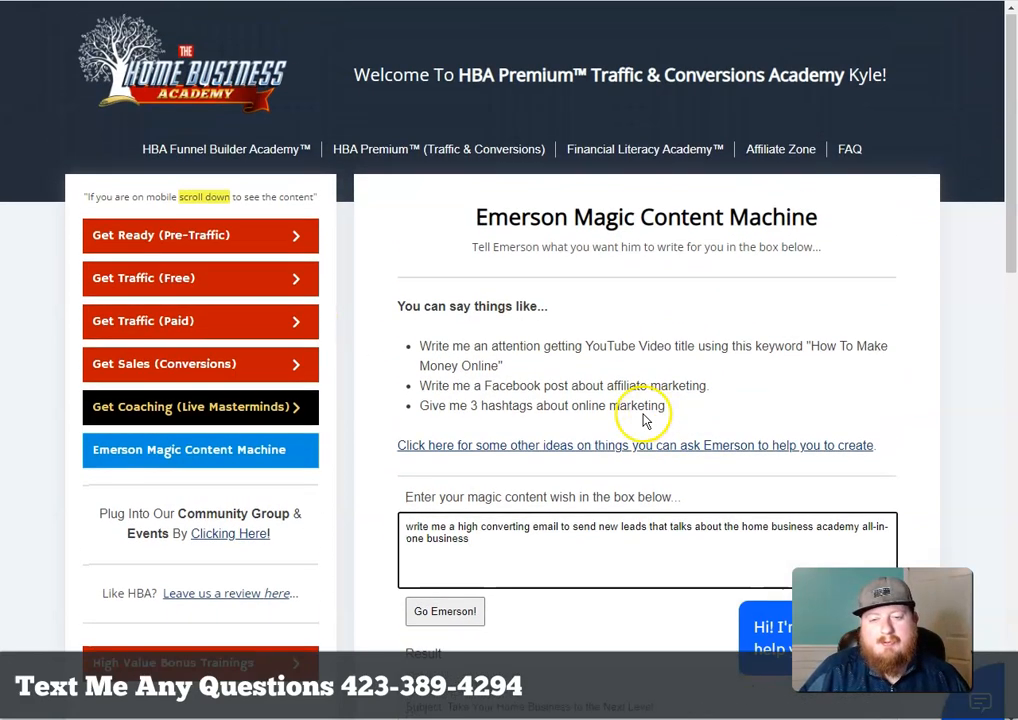
scroll(1012, 283, down, 3)
scroll(950, 275, down, 12)
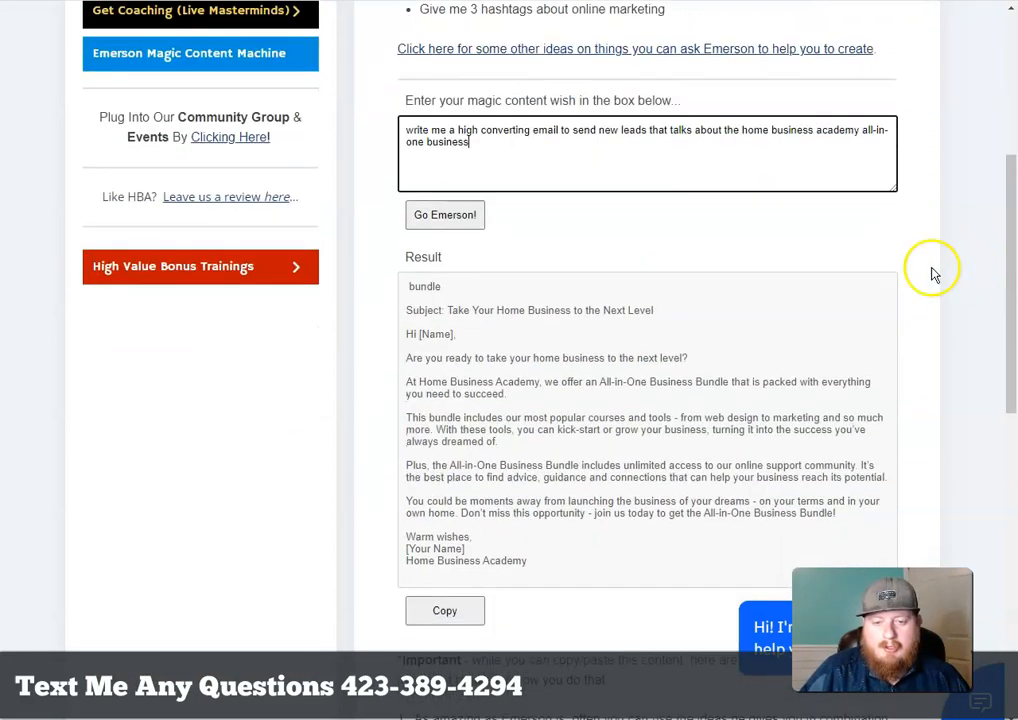
scroll(630, 419, up, 15)
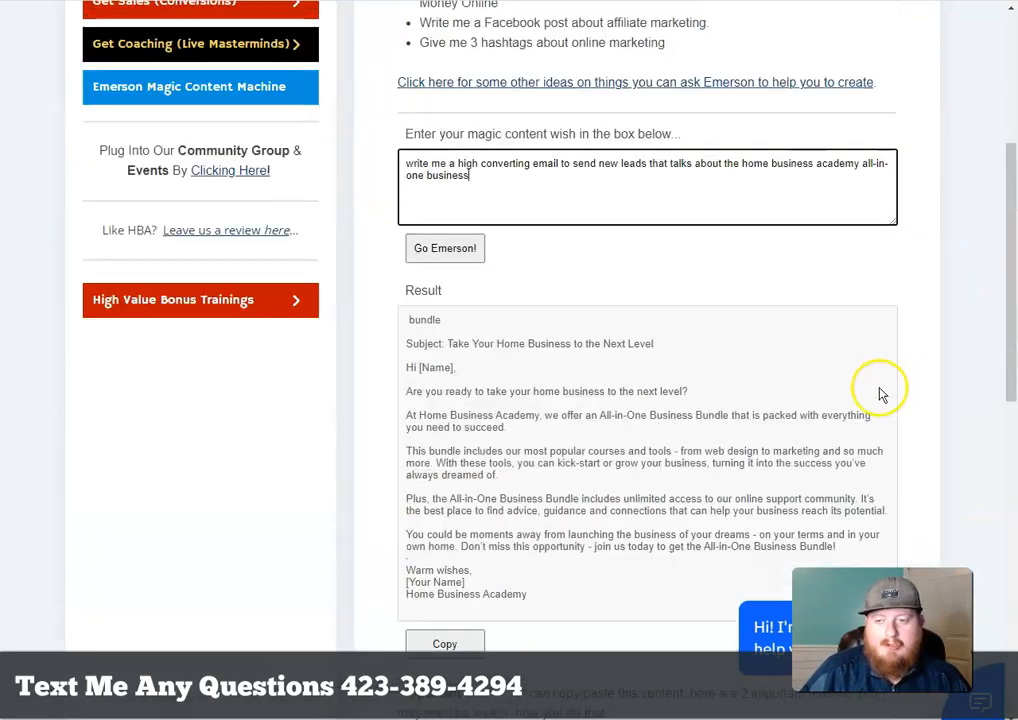
scroll(940, 222, down, 5)
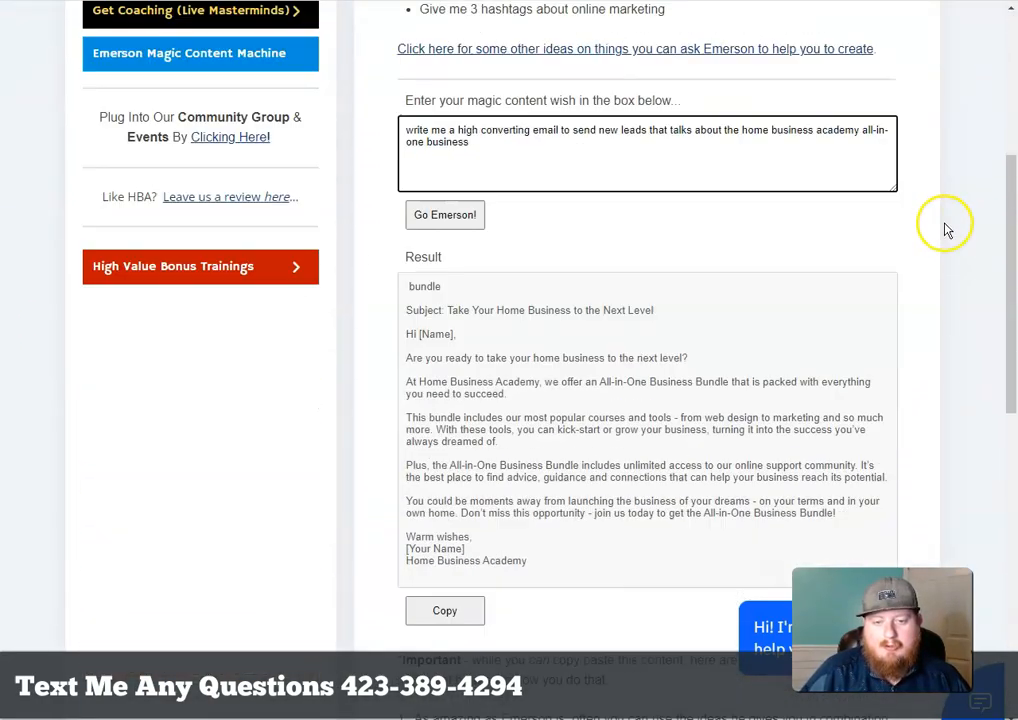
scroll(697, 320, up, 3)
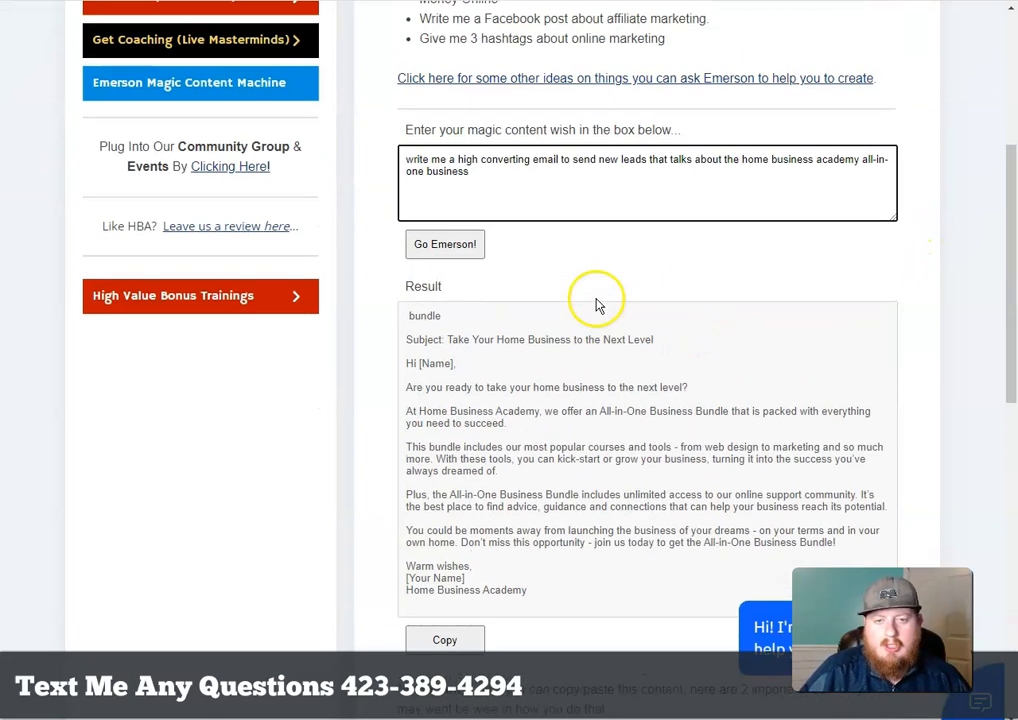
scroll(590, 390, up, 3)
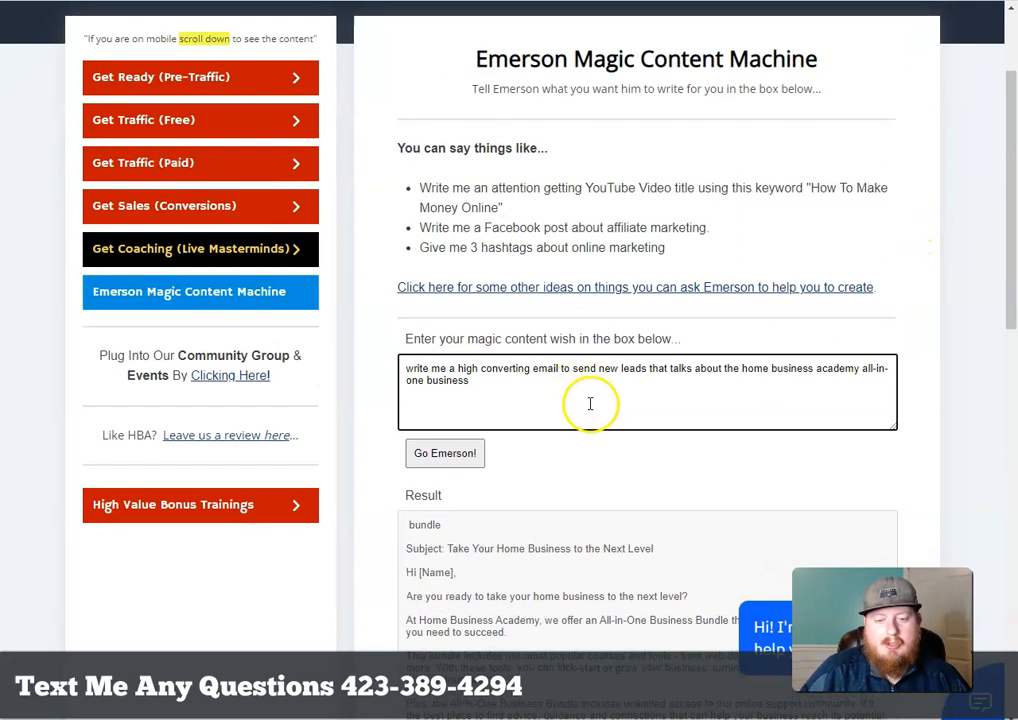
scroll(745, 295, down, 5)
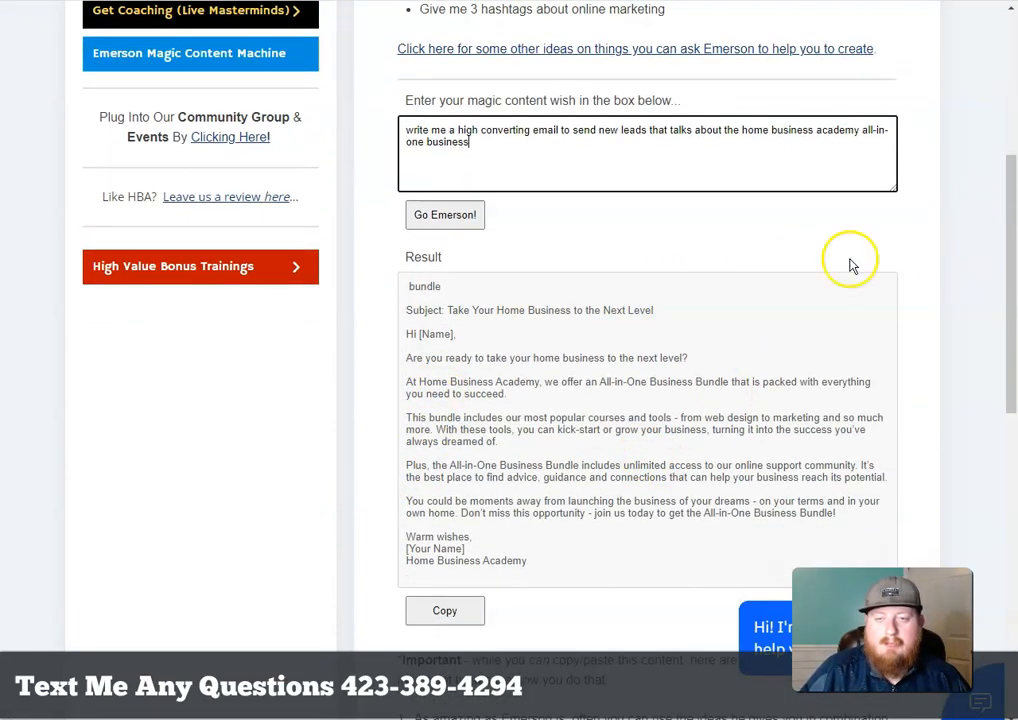
scroll(790, 290, up, 3)
scroll(600, 360, down, 1)
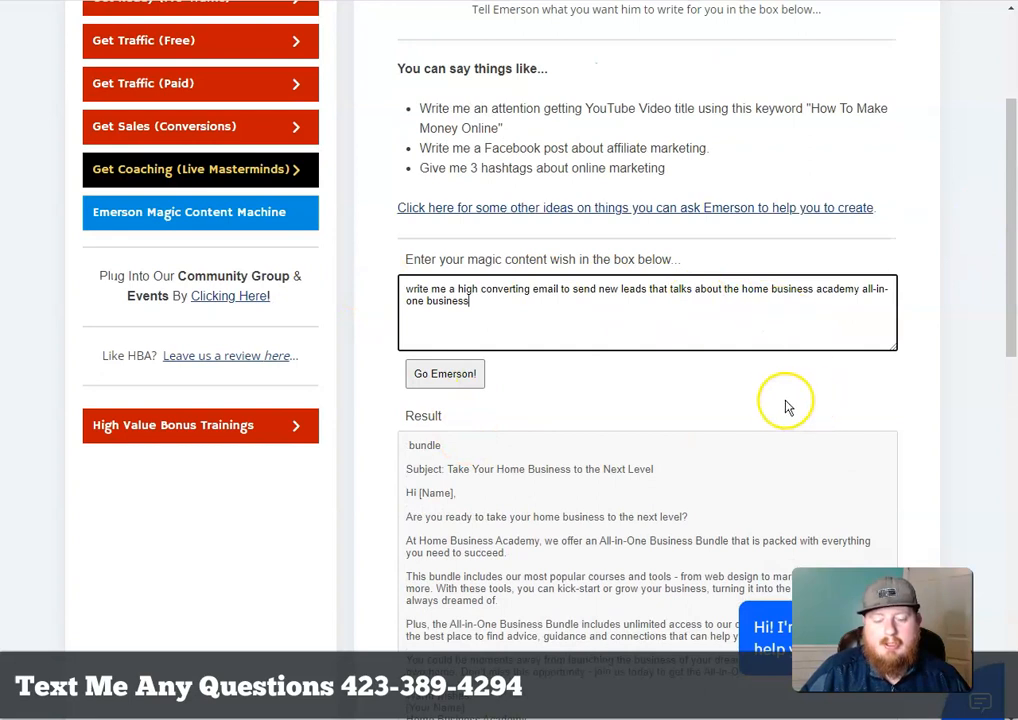
scroll(784, 409, down, 2)
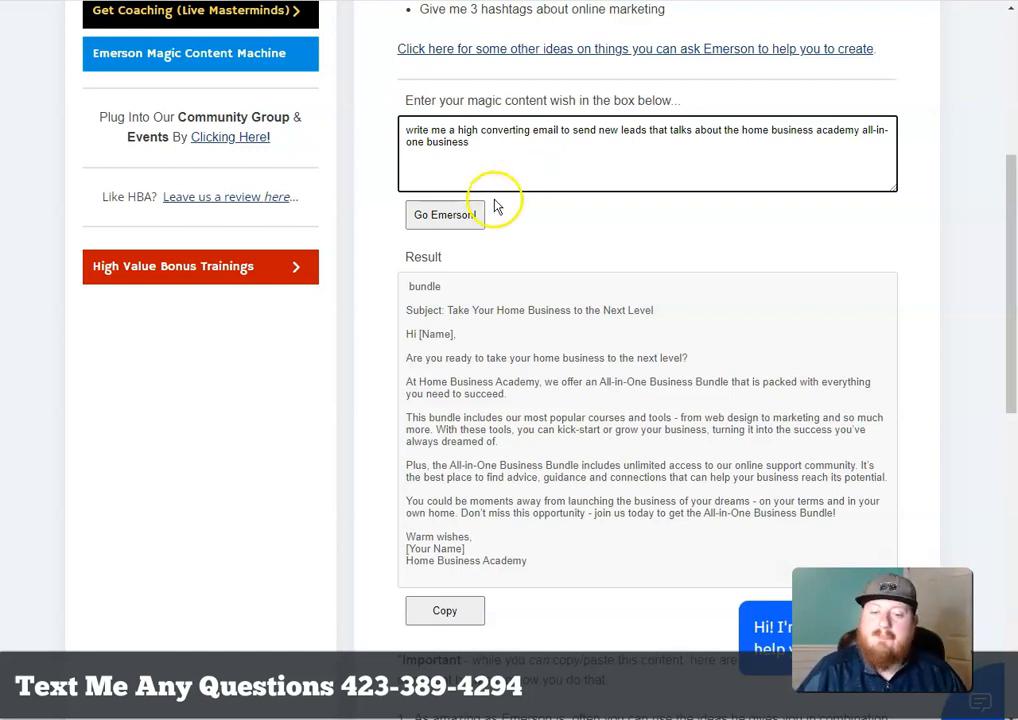
scroll(942, 295, up, 1)
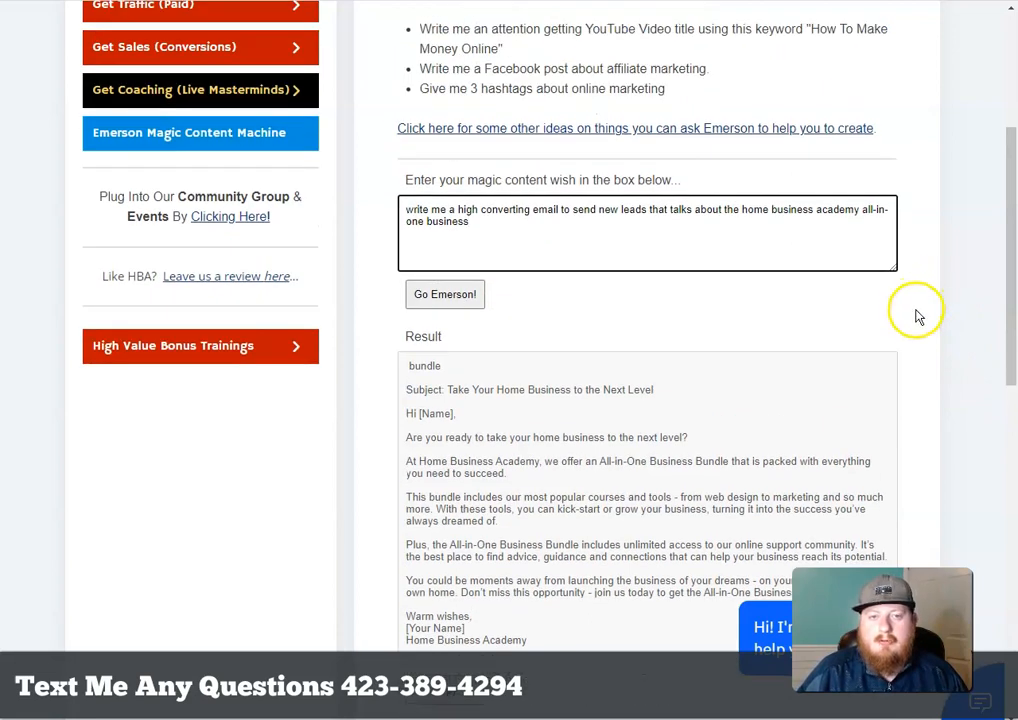
scroll(917, 316, up, 3)
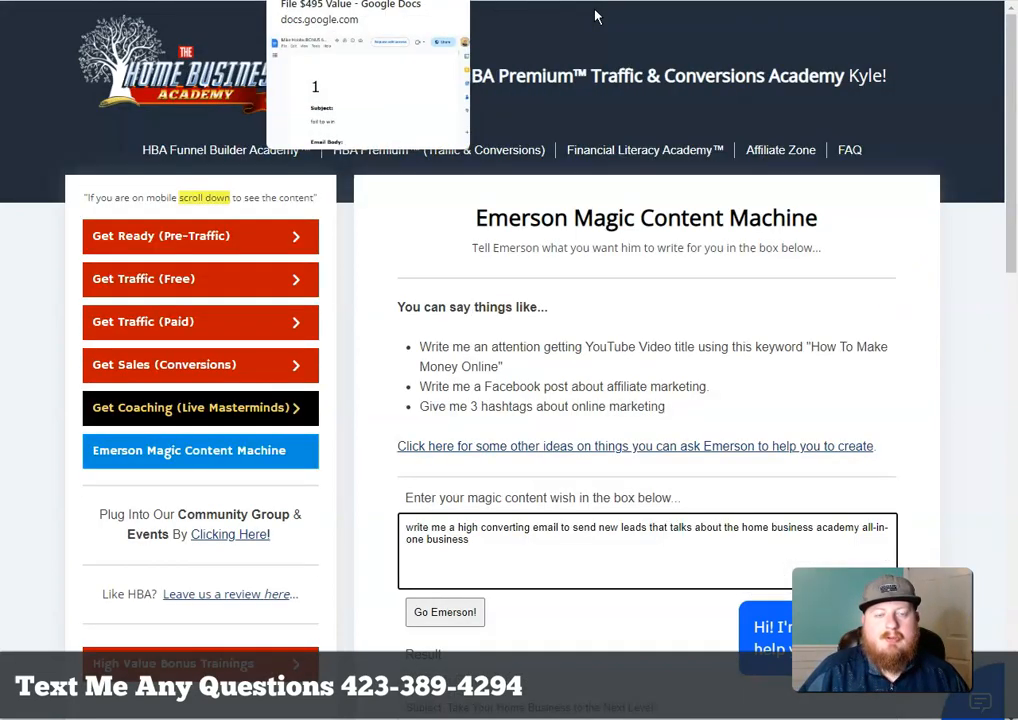
click(595, 18)
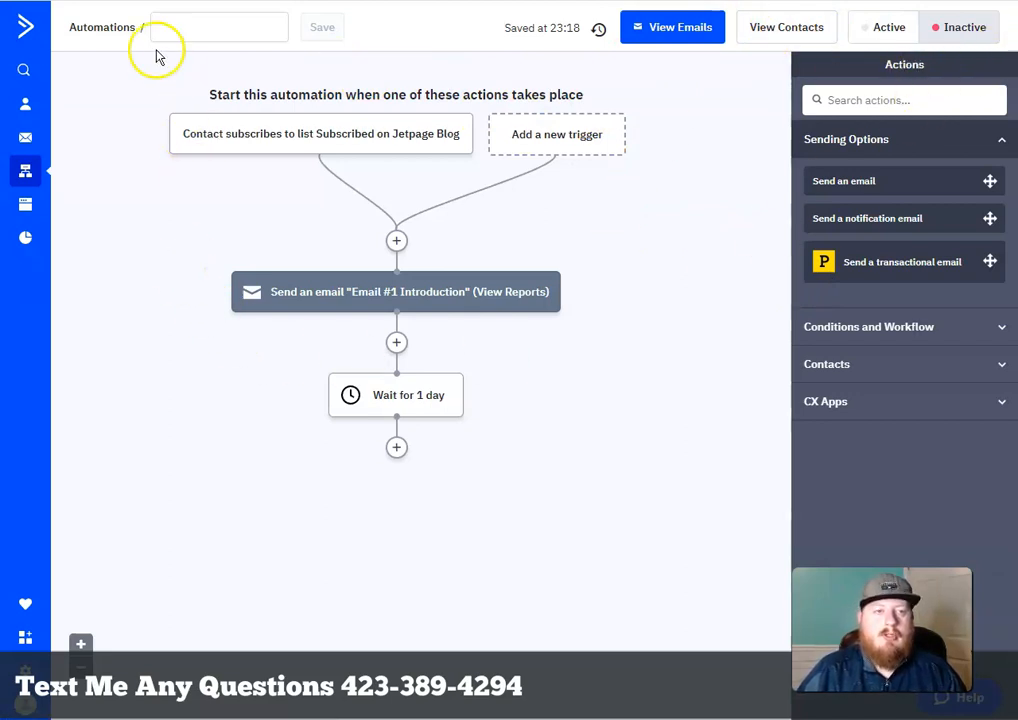
Select the automation's empty name field at the top of the builder
click(237, 28)
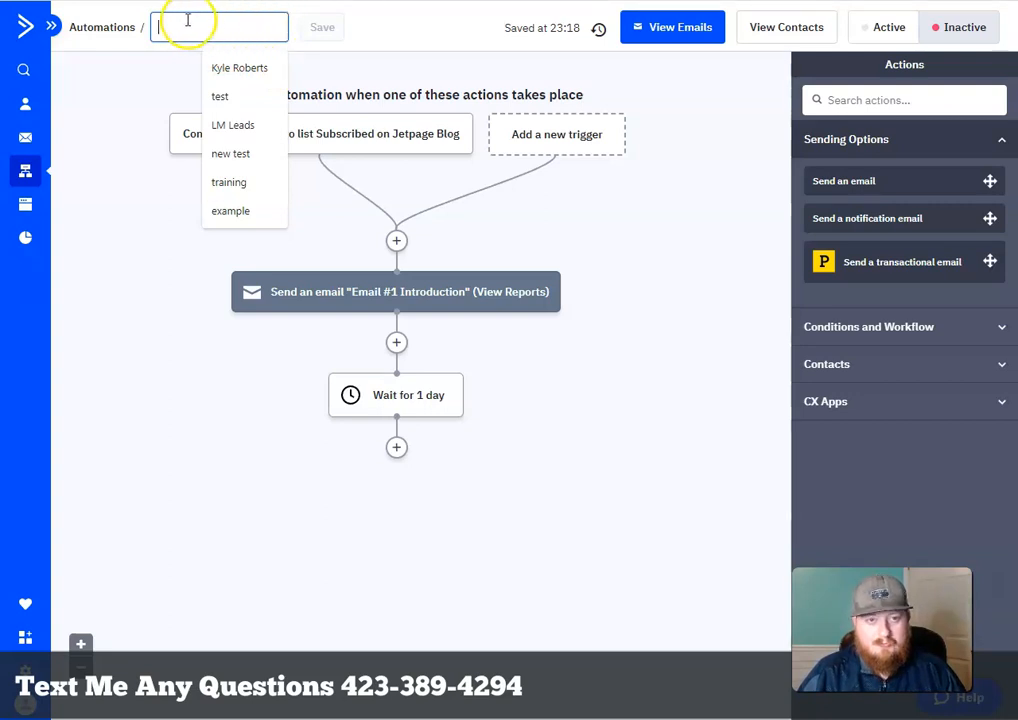
click(285, 31)
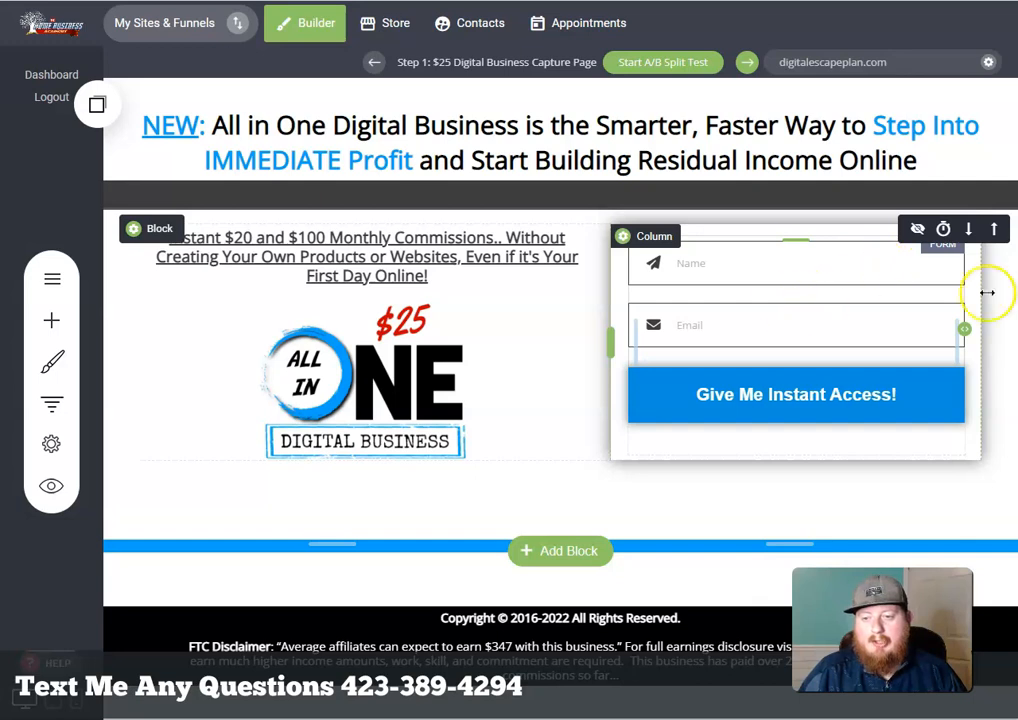
Send the opt-in form's submissions to the All-In-One Business ActiveCampaign list
click(851, 397)
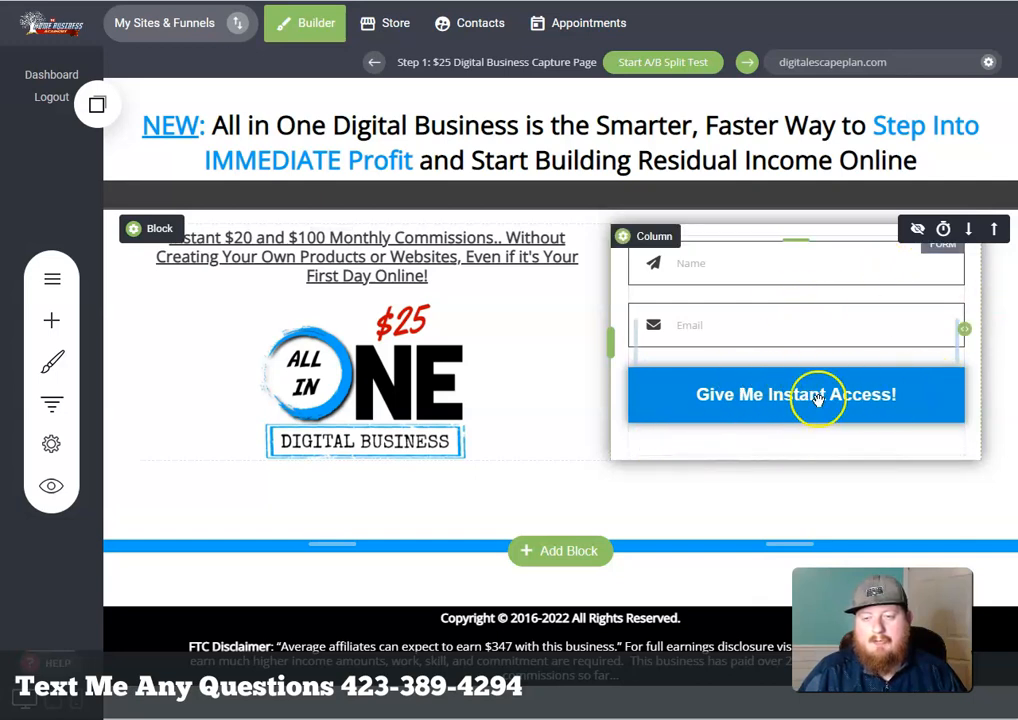
click(707, 268)
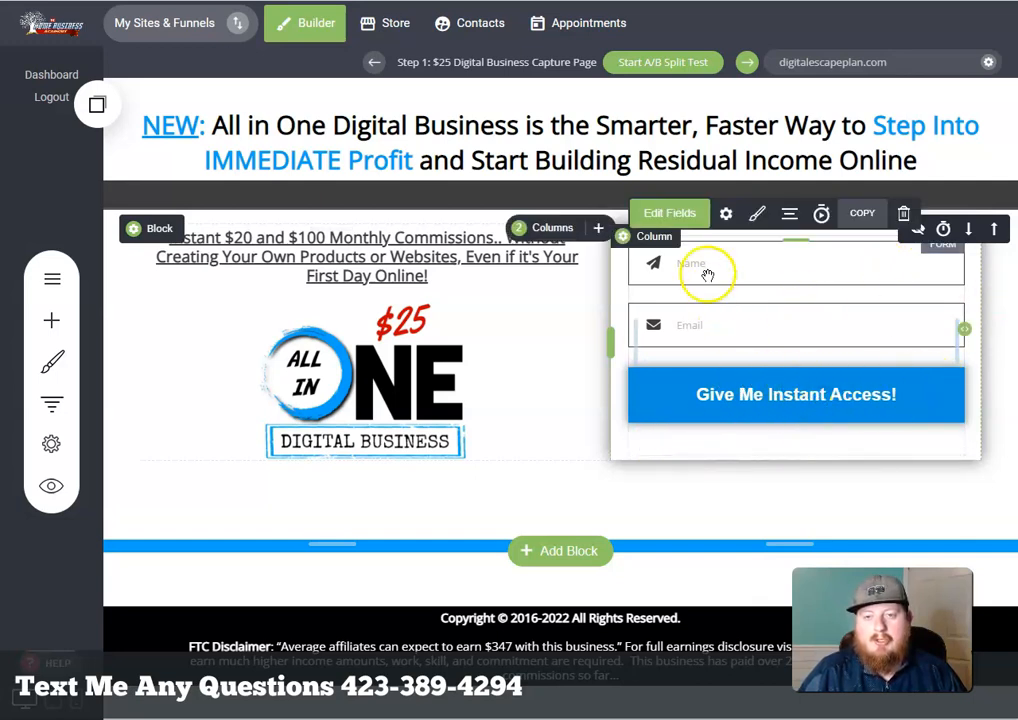
click(733, 216)
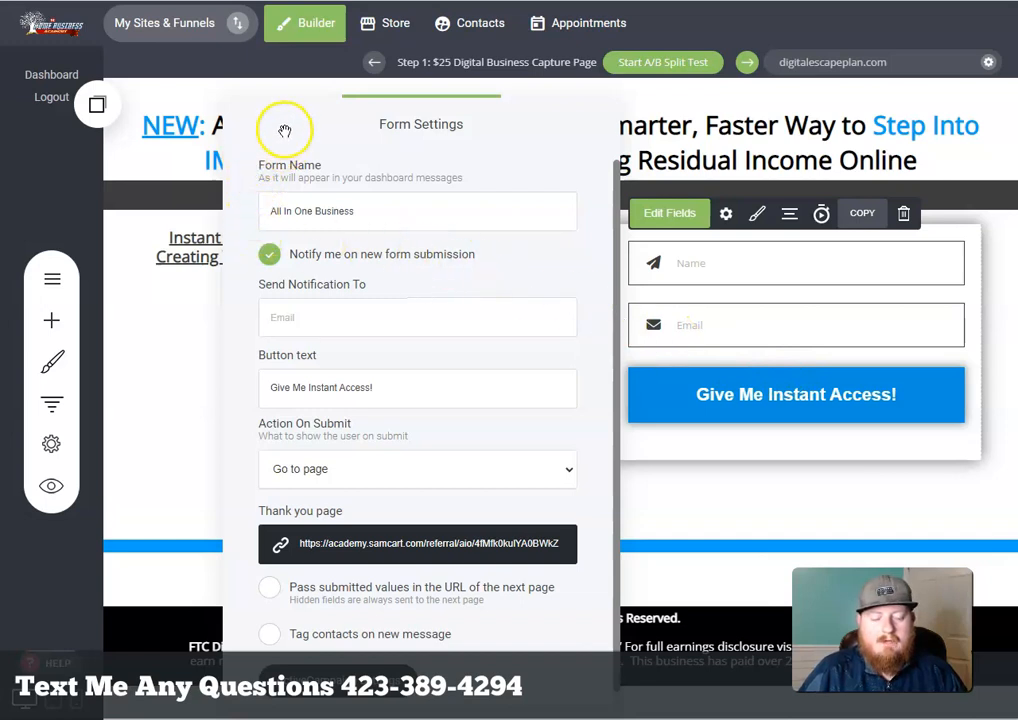
scroll(274, 224, down, 1)
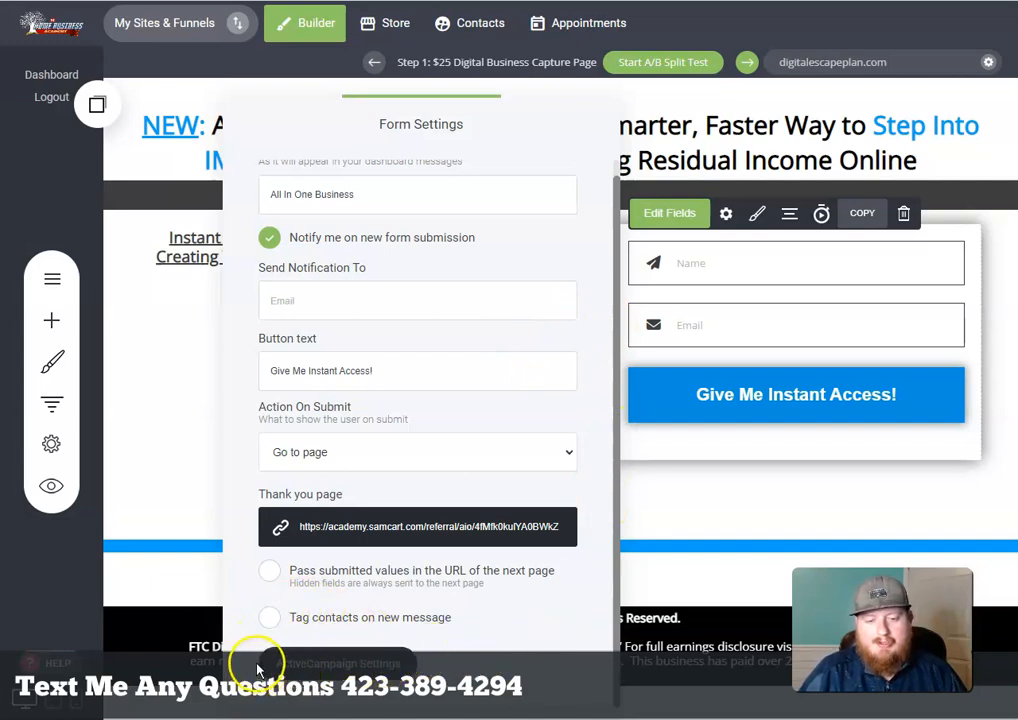
click(362, 667)
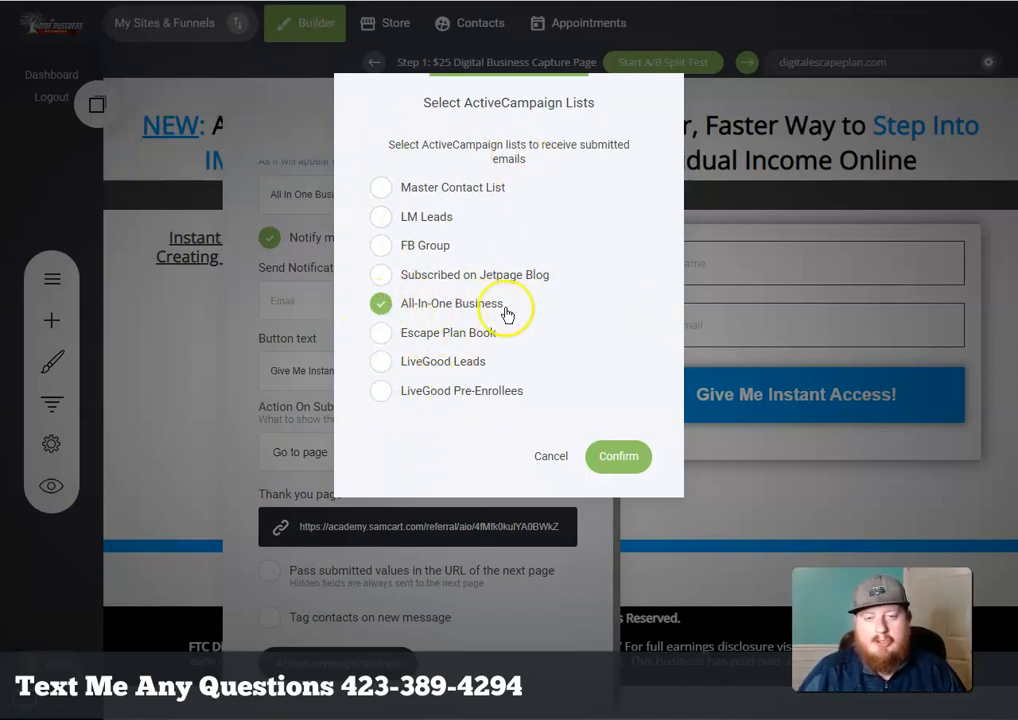
click(629, 460)
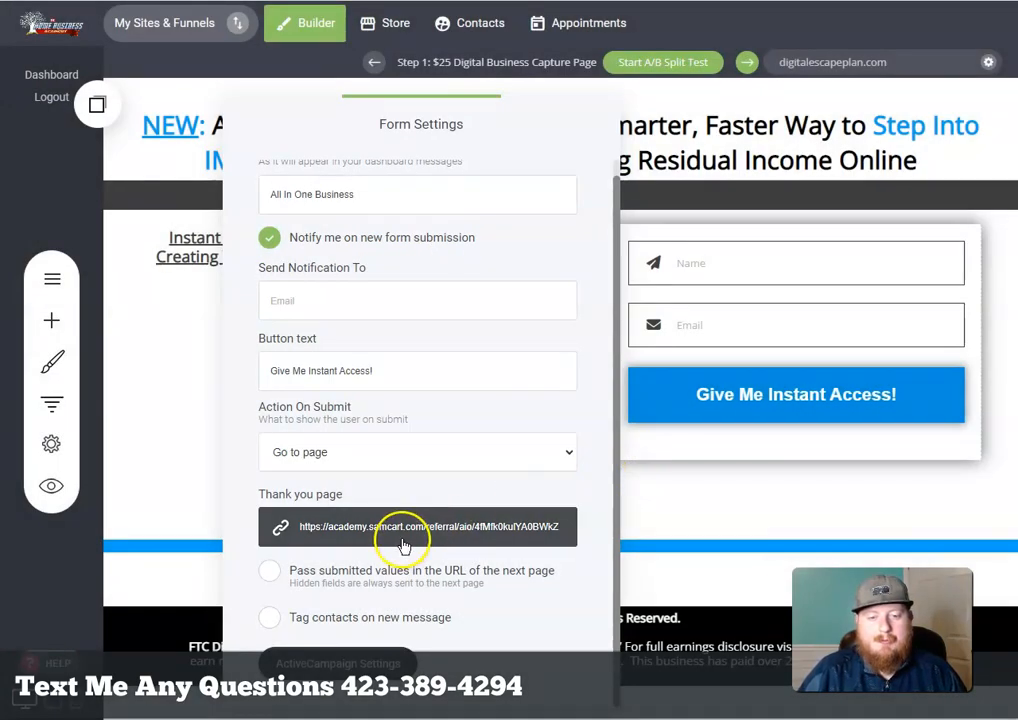
click(688, 513)
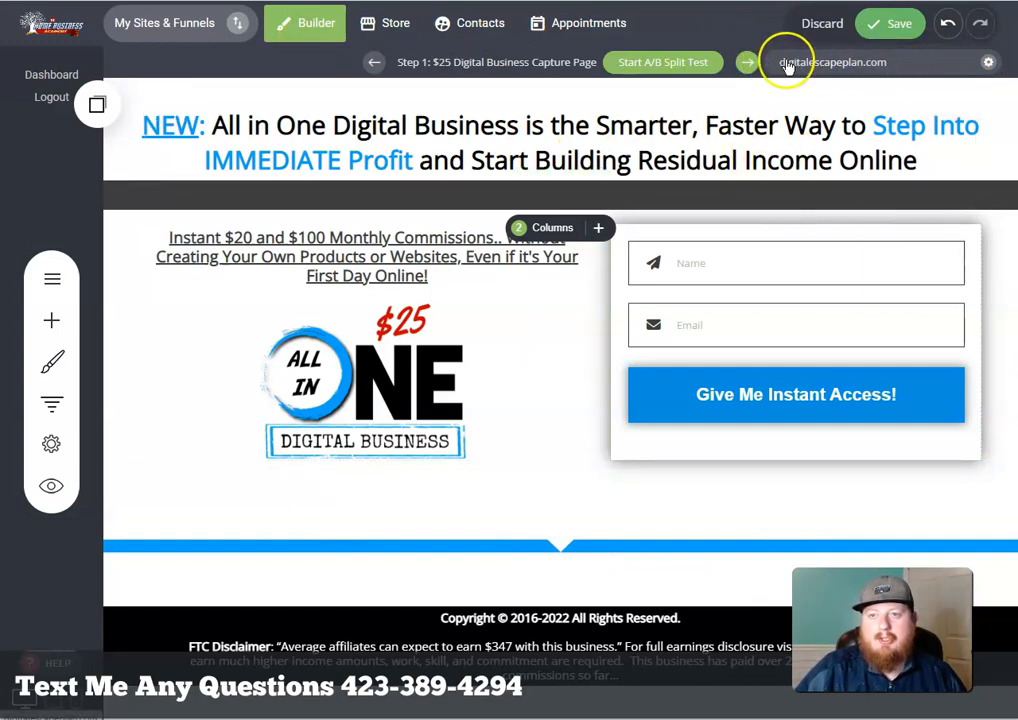
Open the published capture page in a new tab and try its Name field
right_click(845, 65)
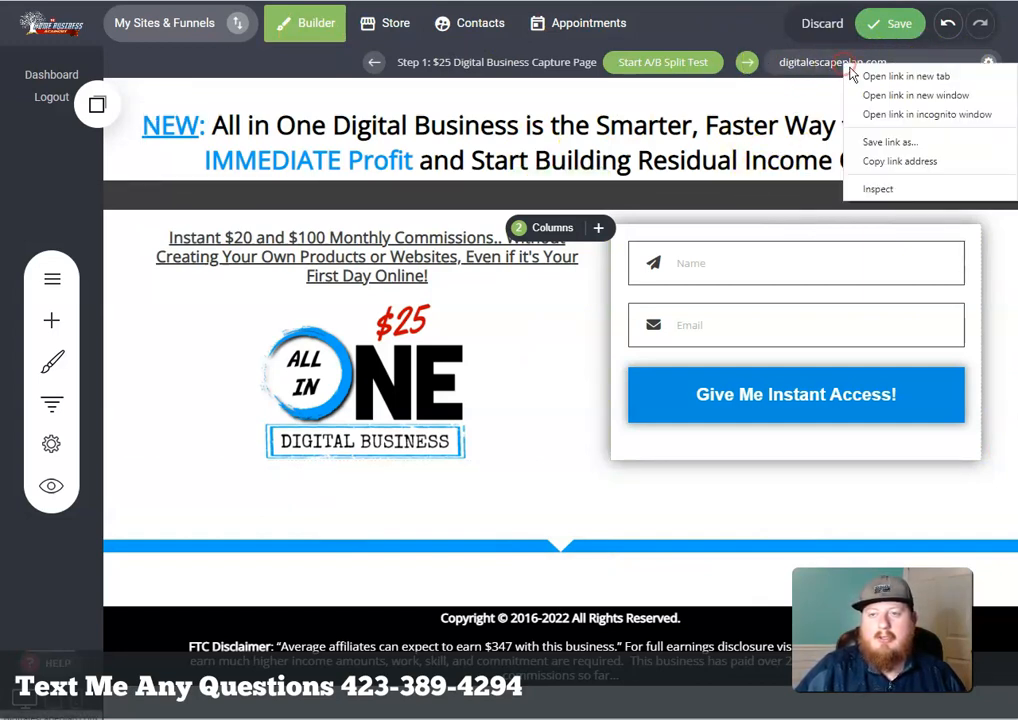
click(910, 77)
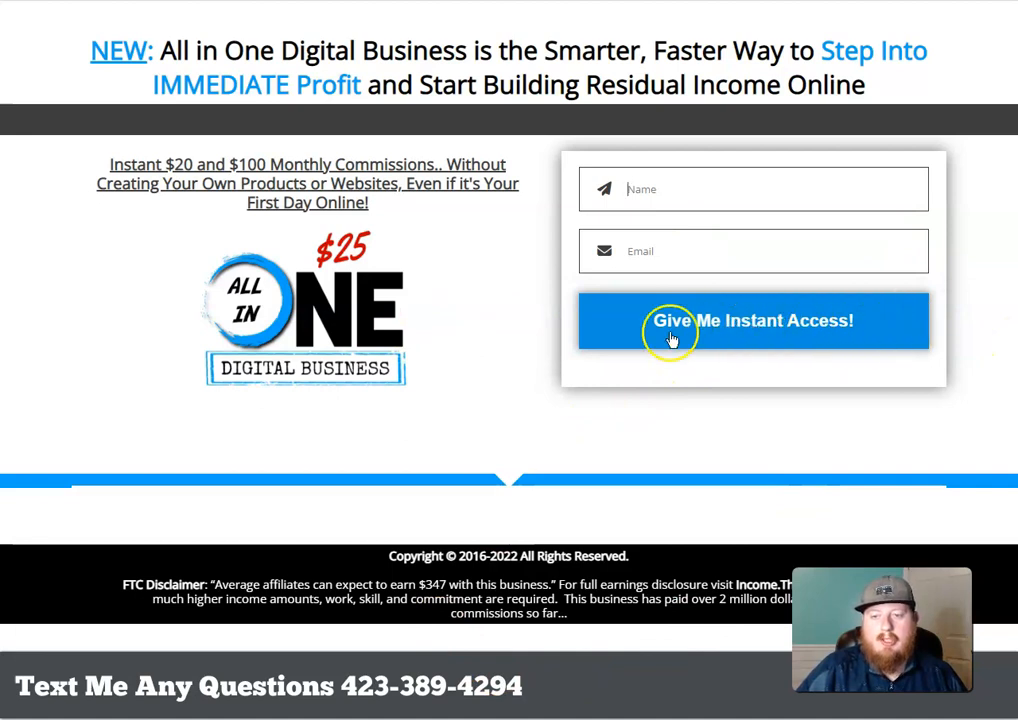
click(673, 168)
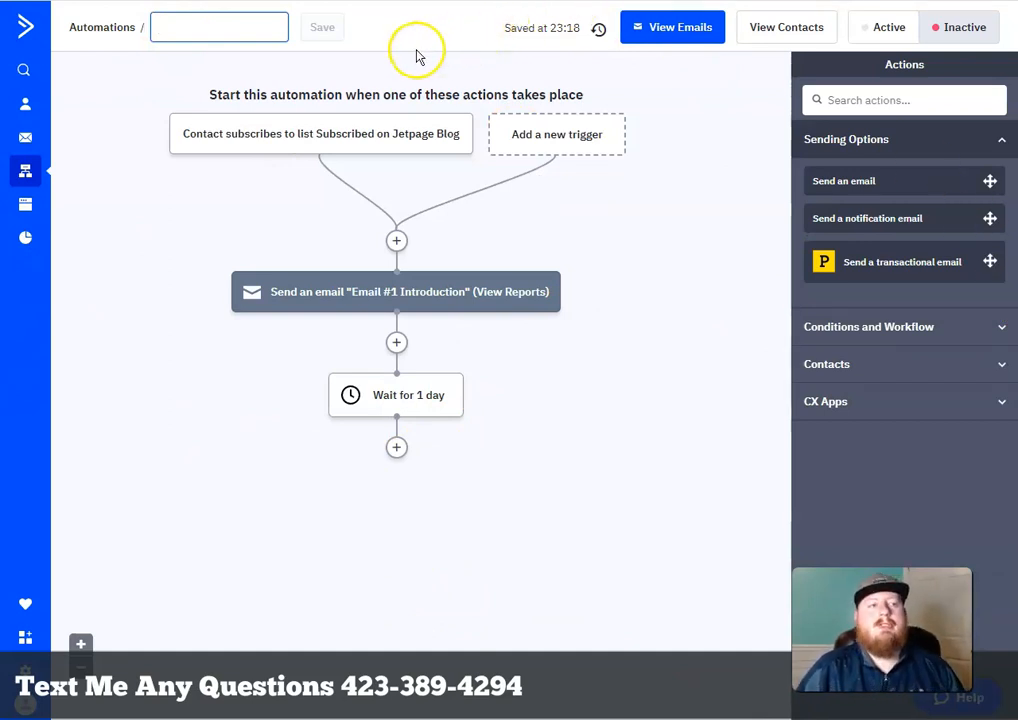
click(319, 38)
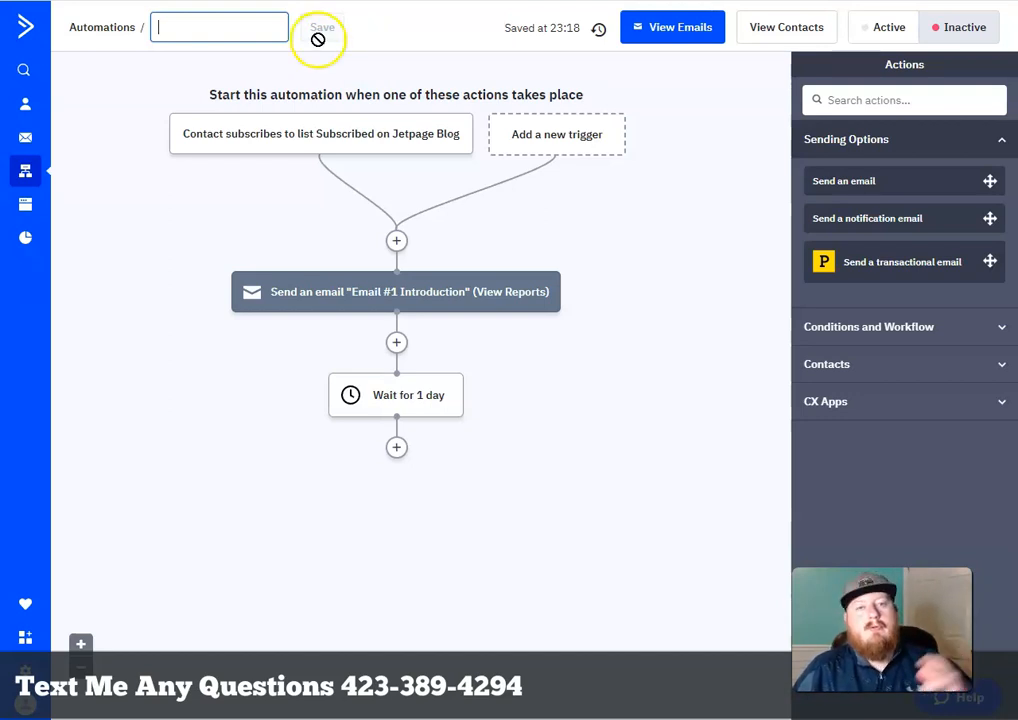